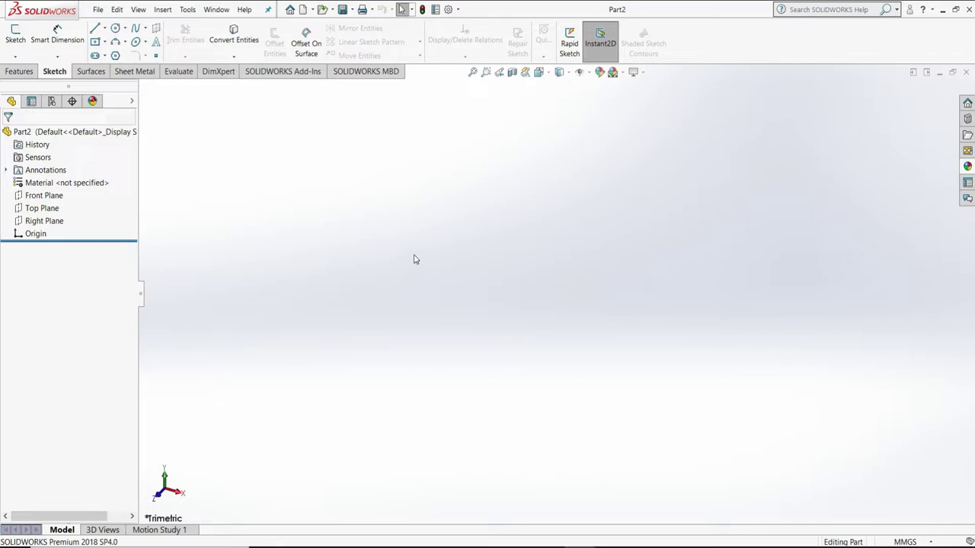
Start a Front Plane sketch with a vertical centerline through the origin
left_click(60, 195)
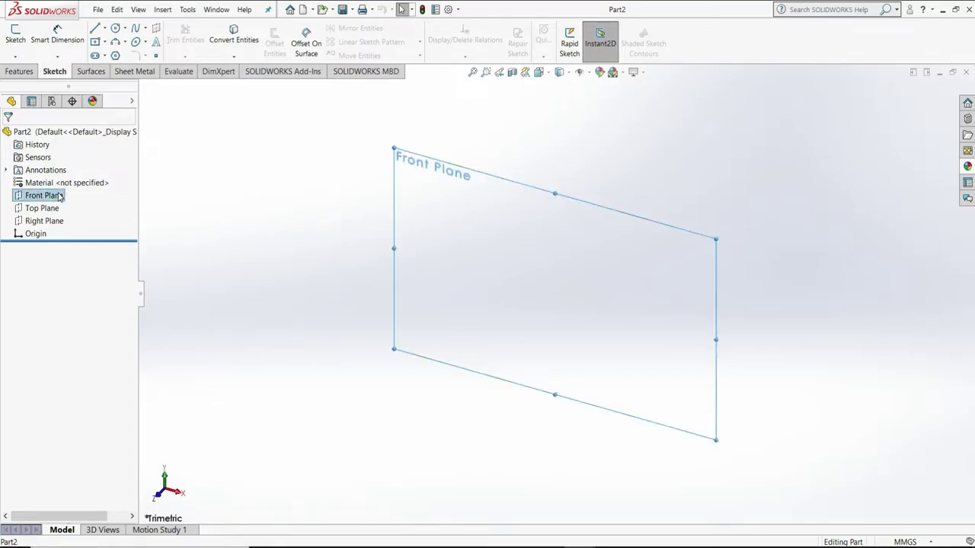
left_click(68, 177)
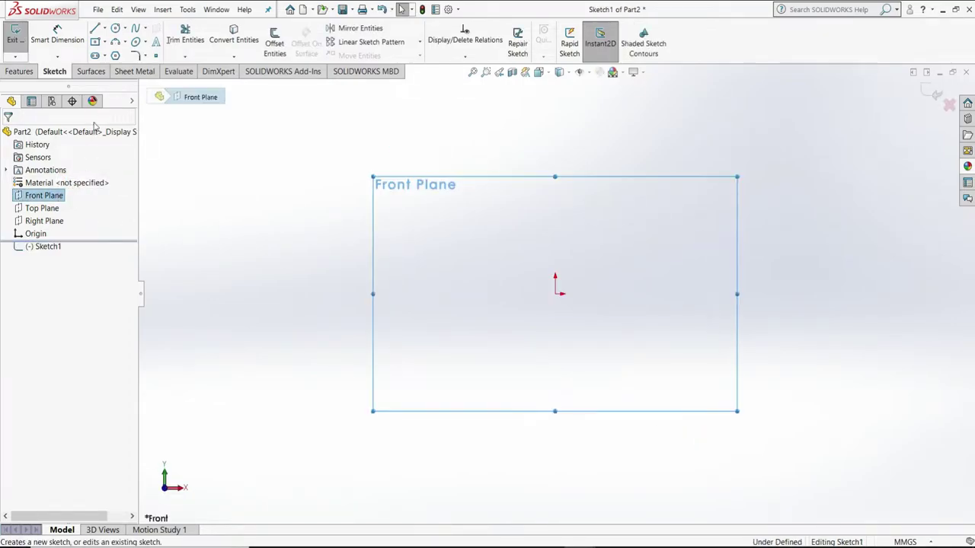
left_click(106, 30)
left_click(119, 54)
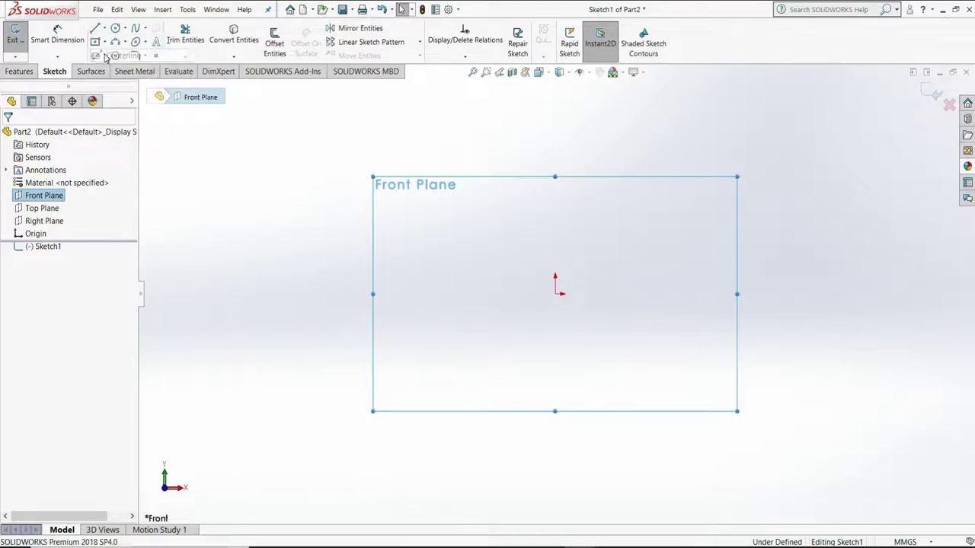
left_click_drag(555, 283, 555, 96)
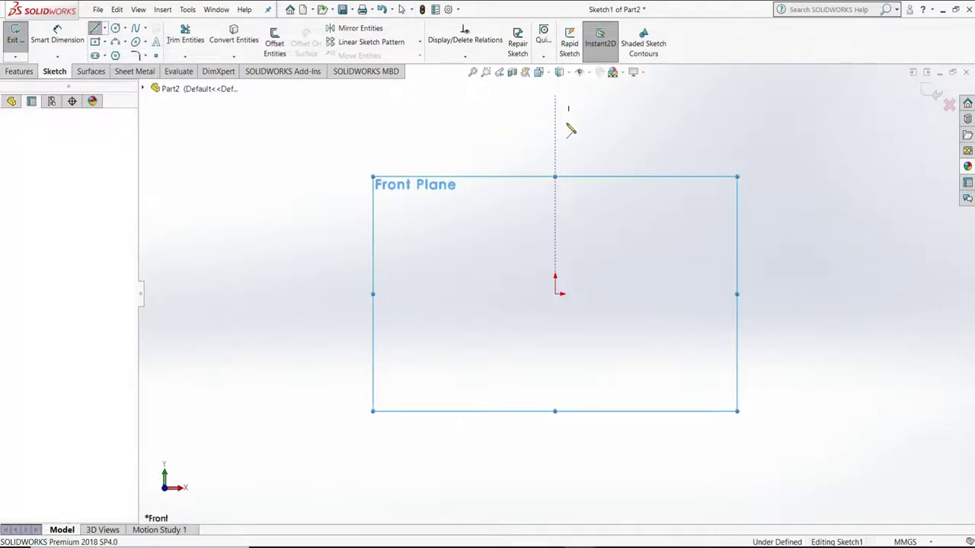
left_click(555, 451)
right_click(556, 455)
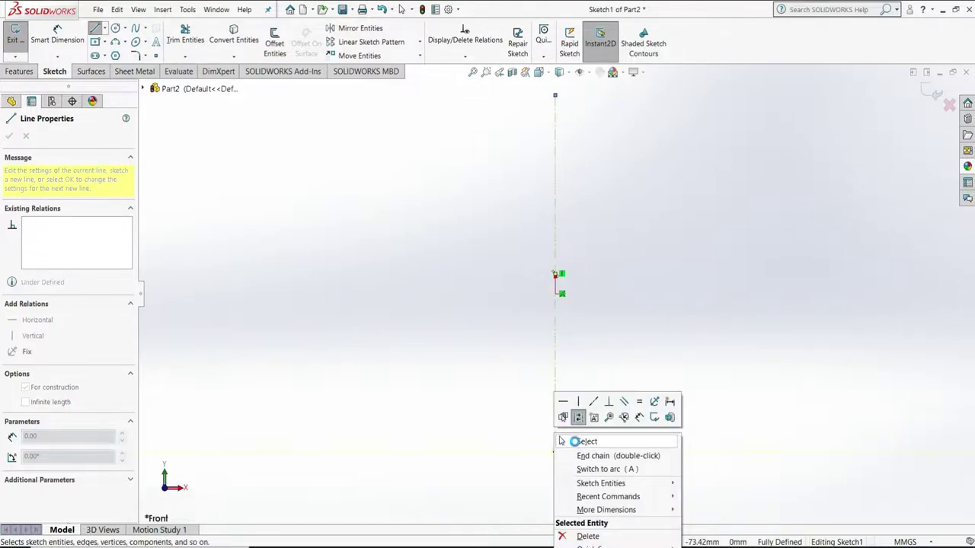
left_click(561, 441)
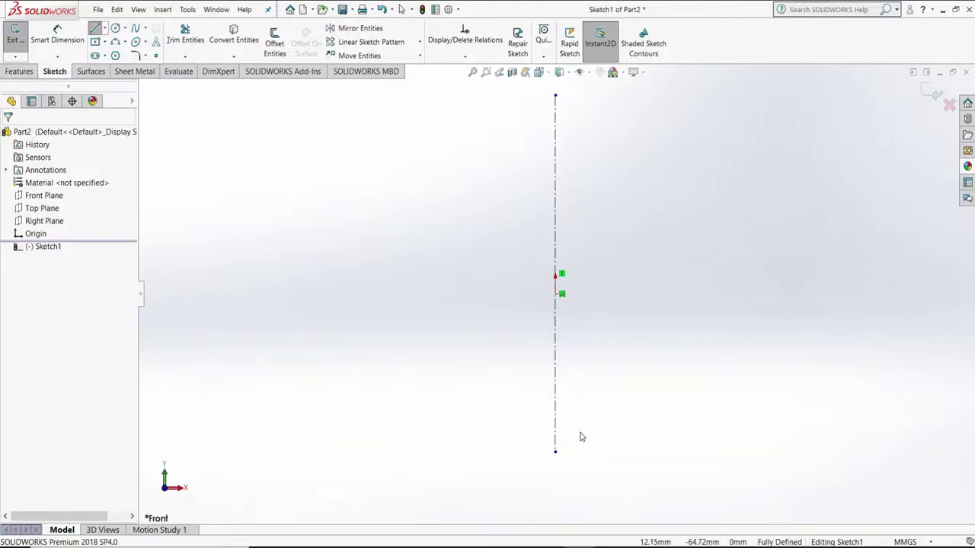
Dimension the centerline to 300 mm long
left_click(57, 34)
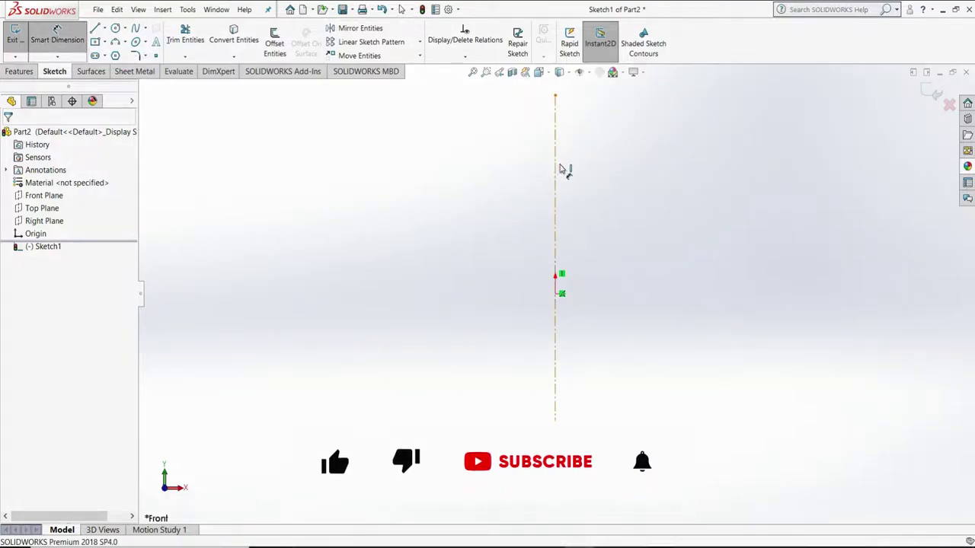
left_click(556, 167)
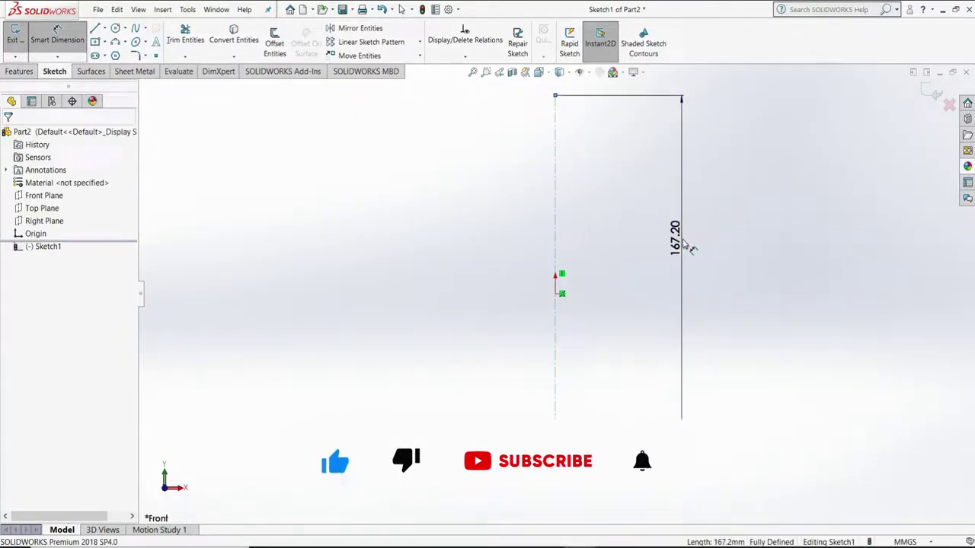
left_click(686, 244)
type("300")
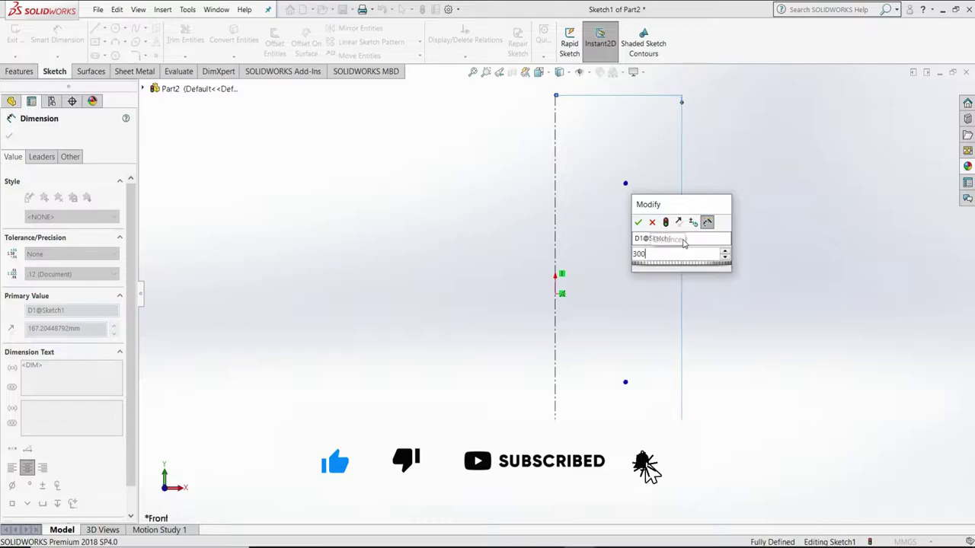
key("Return")
right_click(696, 242)
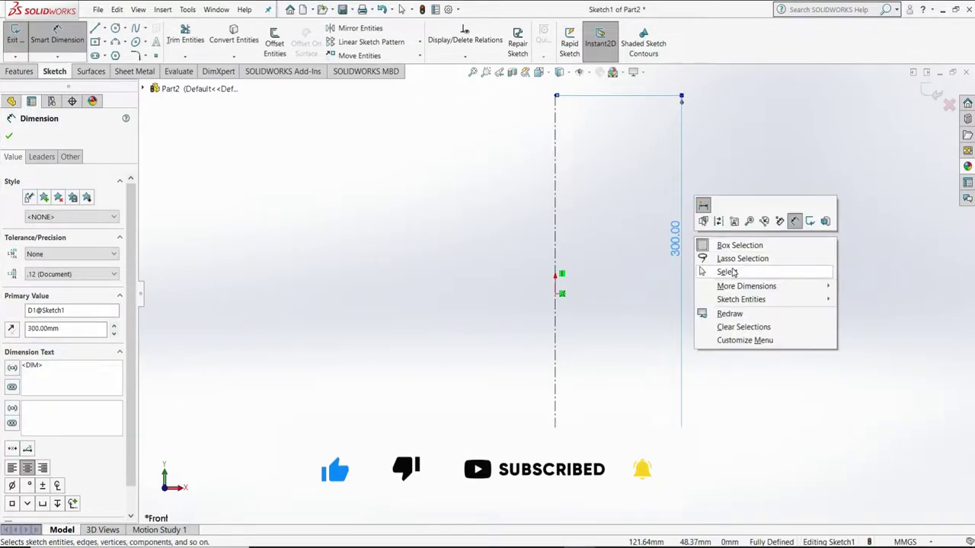
left_click(730, 272)
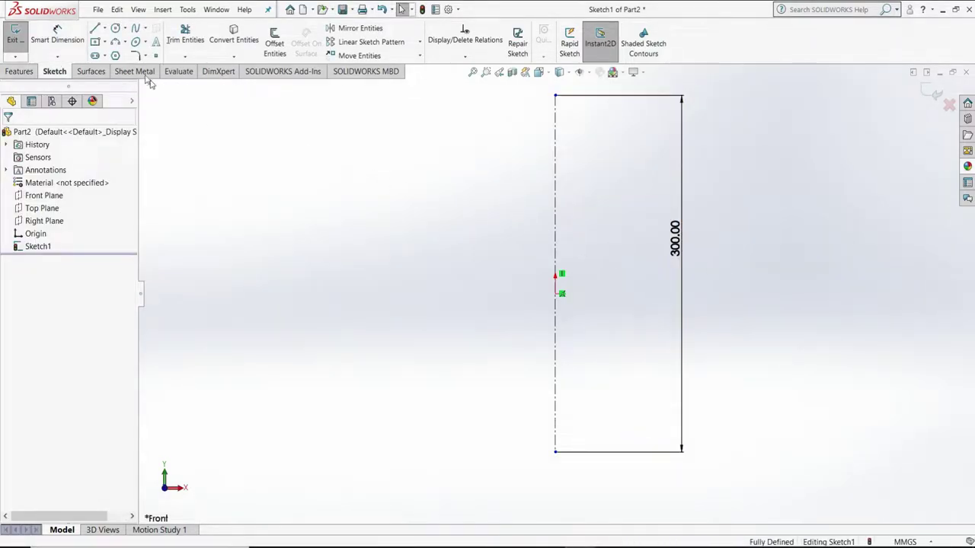
Draw the closed half-profile from the centerline top: neck, shoulder arcs, body side and base
left_click(96, 28)
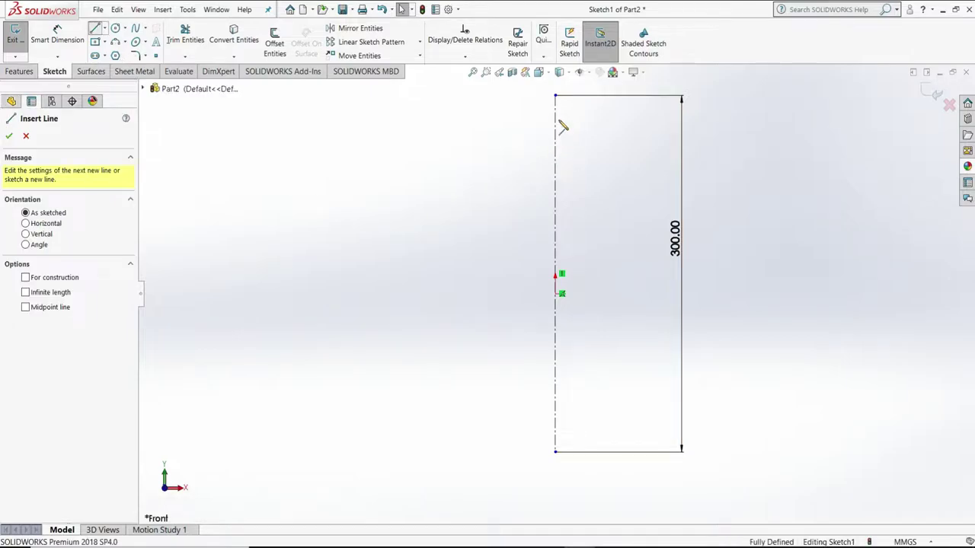
left_click(554, 97)
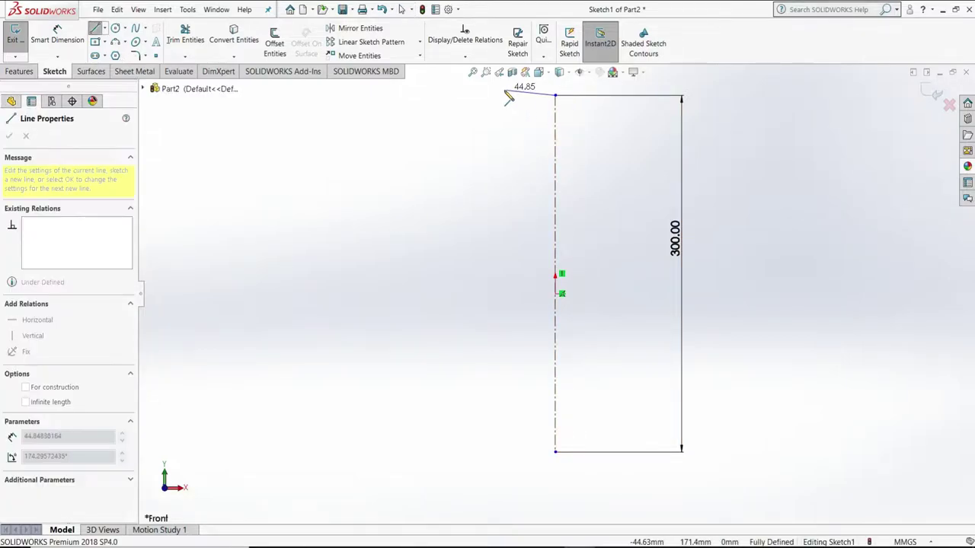
left_click(503, 95)
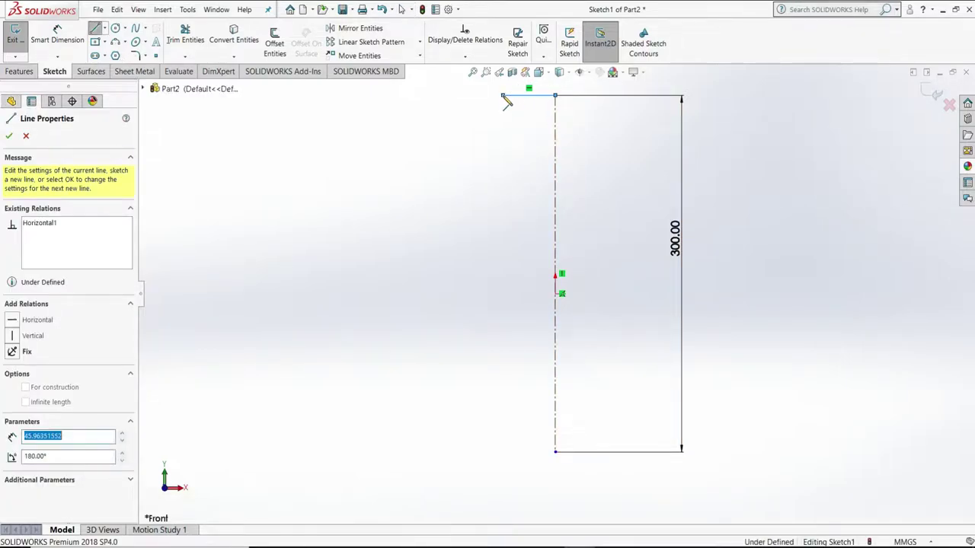
left_click(503, 146)
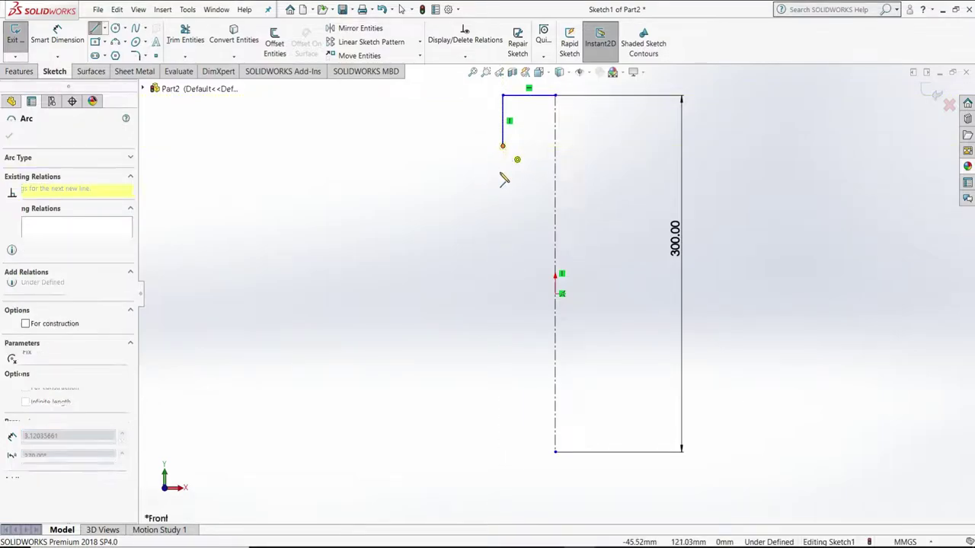
left_click(482, 187)
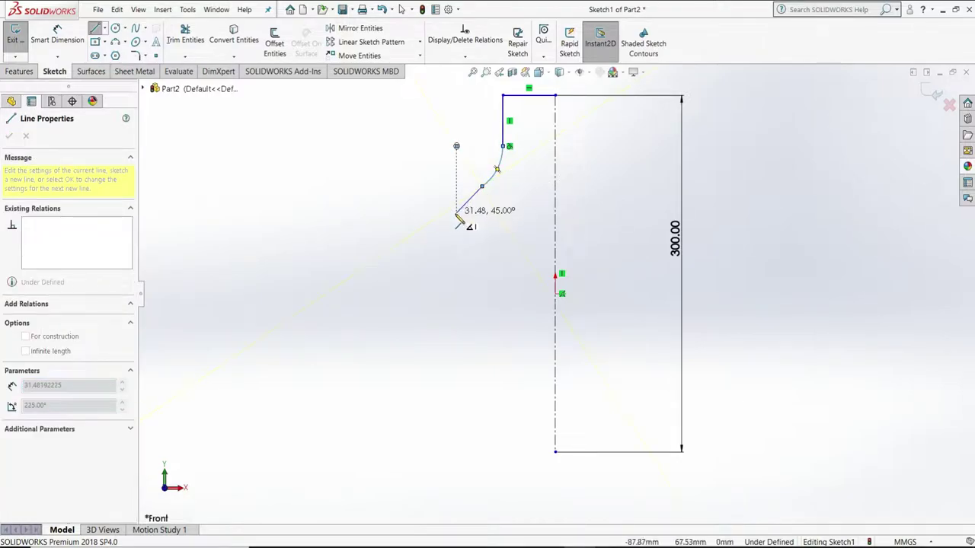
left_click(456, 212)
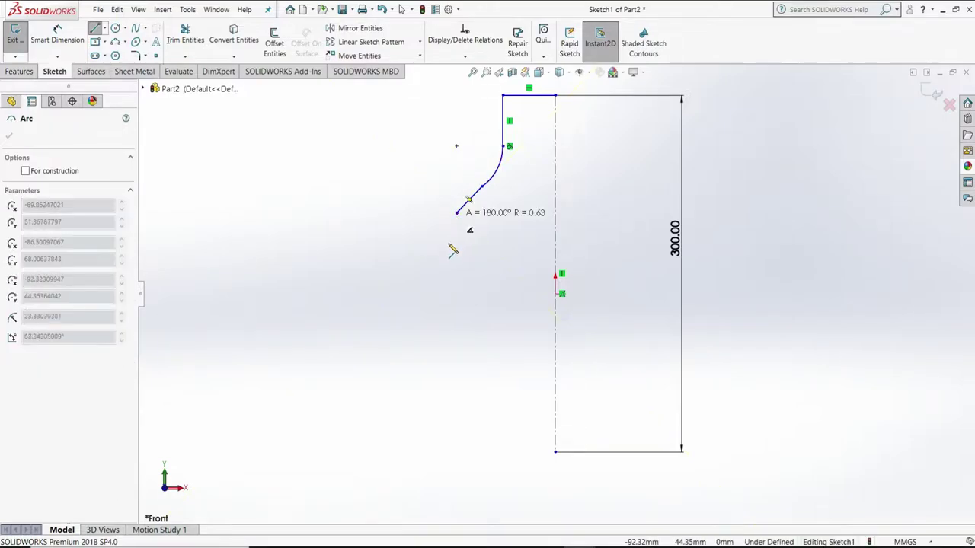
left_click(426, 290)
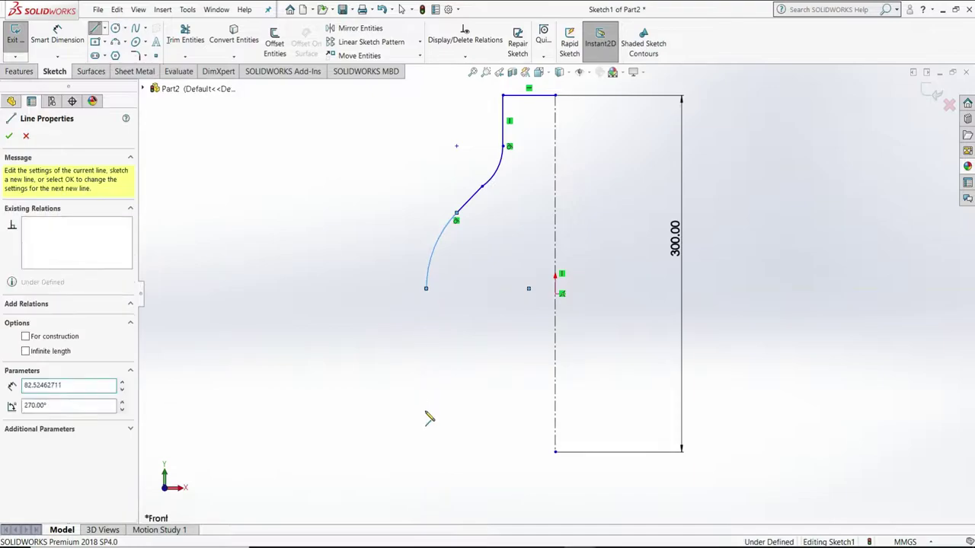
left_click(426, 452)
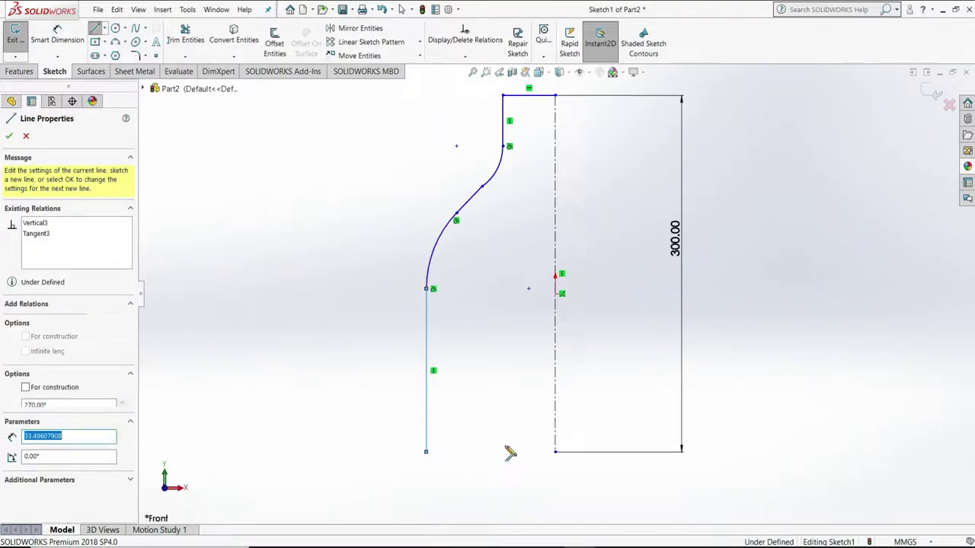
left_click(555, 452)
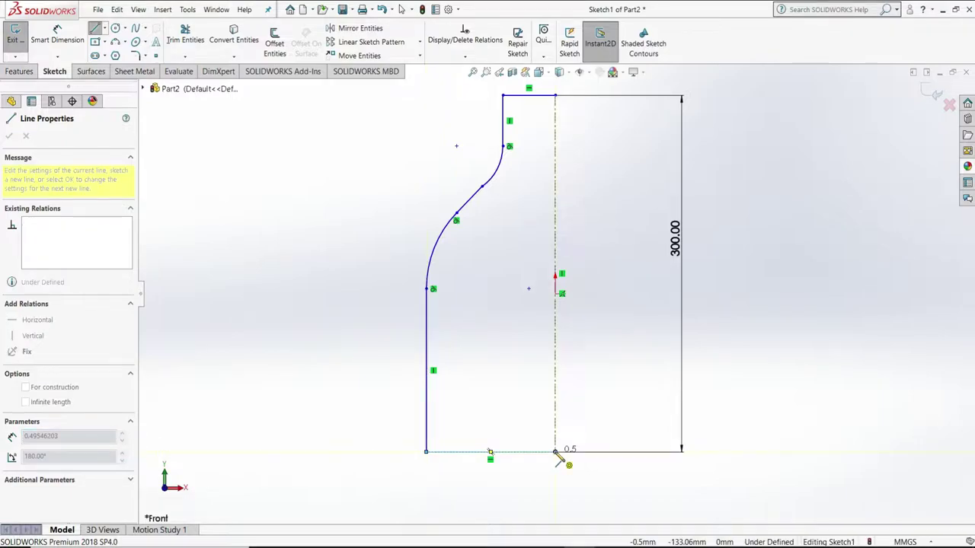
right_click(555, 453)
left_click(587, 442)
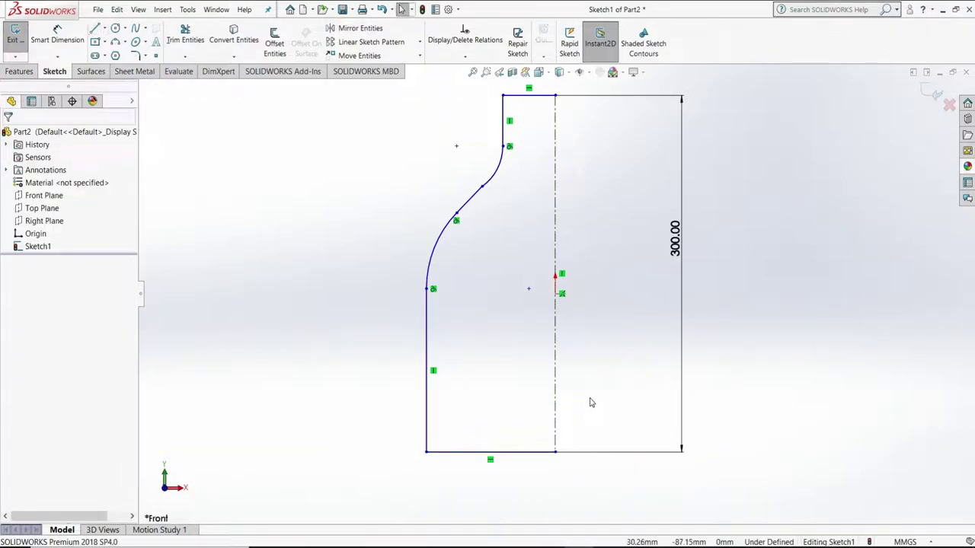
Dimension the top neck line, entering a value of 35
left_click(57, 35)
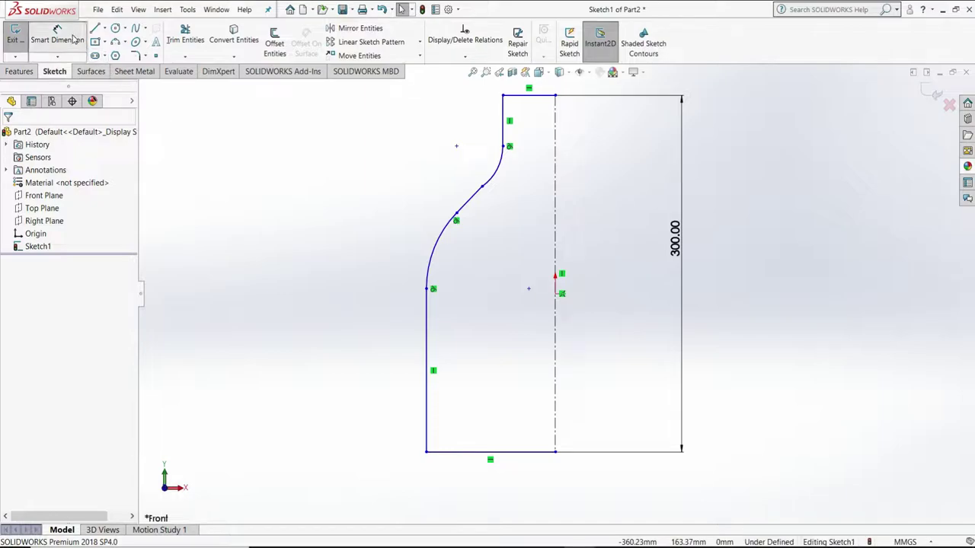
key("f")
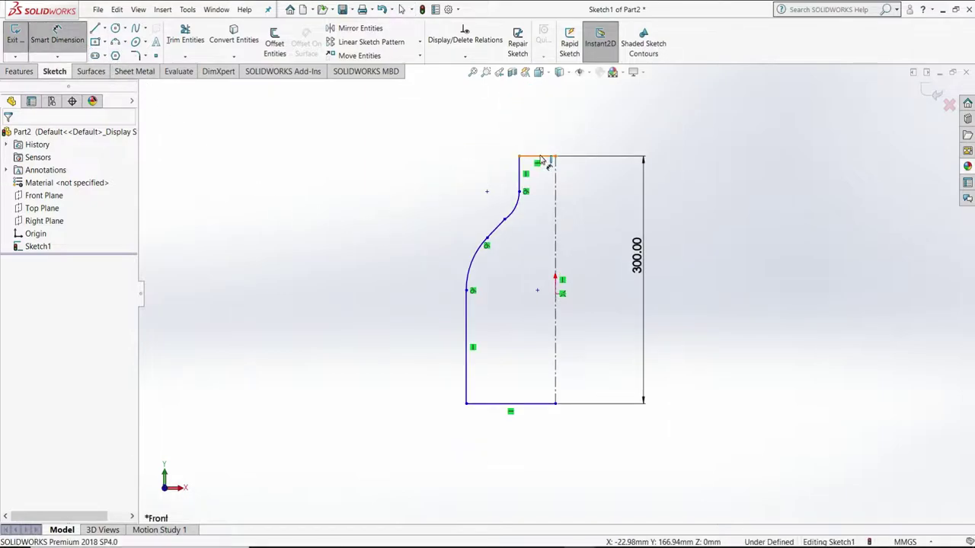
left_click(538, 155)
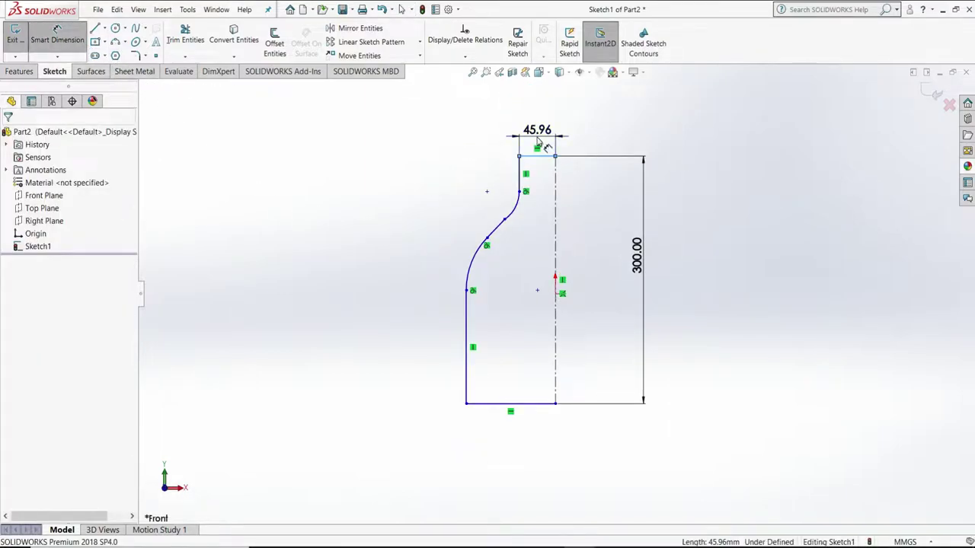
left_click(538, 143)
type("35")
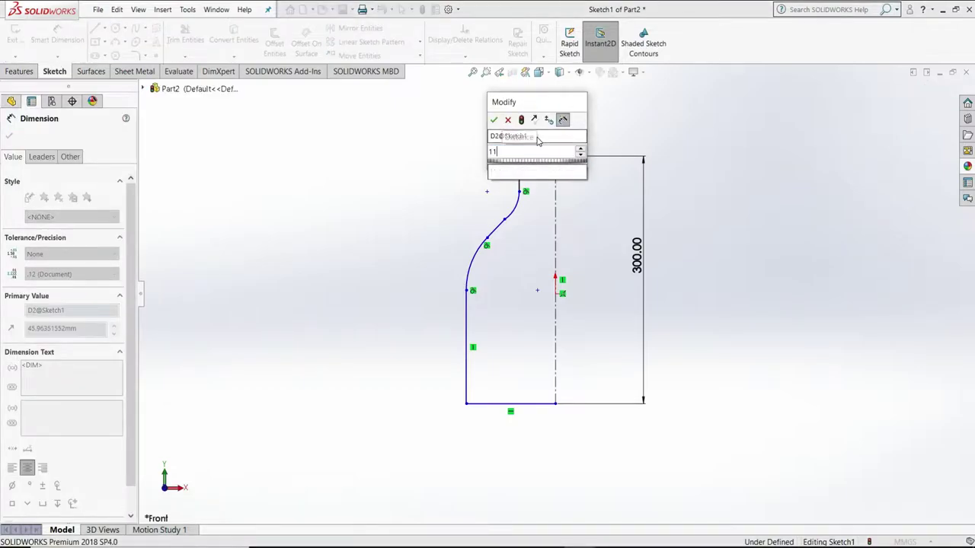
key("Return")
scroll(572, 183, "down", 2)
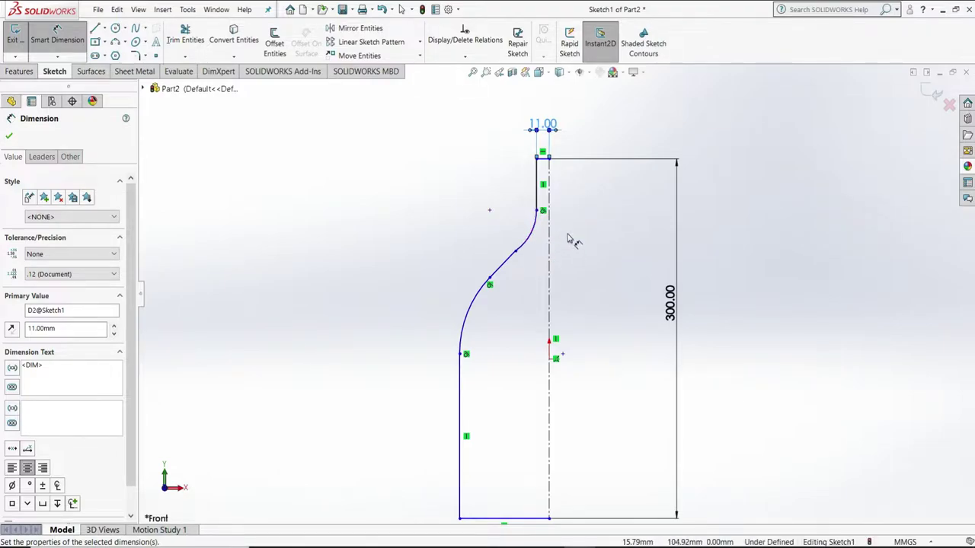
right_click(576, 235)
left_click(590, 266)
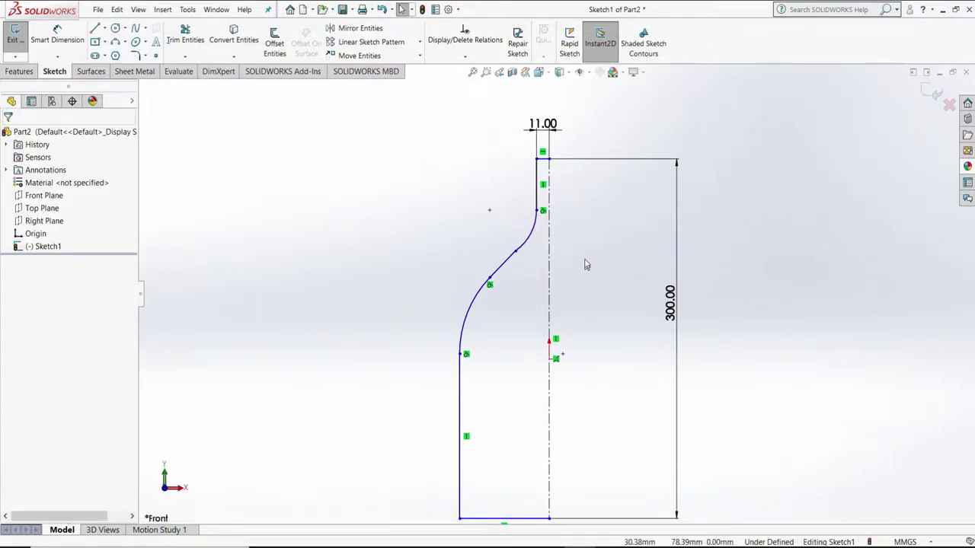
Make the slanted shoulder line tangent to its adjoining arc
left_click(530, 241)
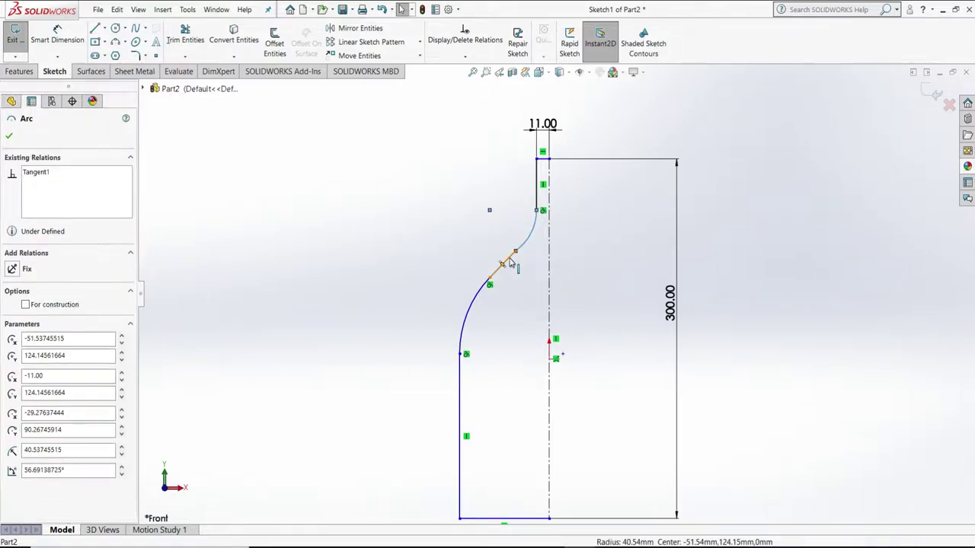
left_click(531, 264)
left_click(530, 265, "ctrl")
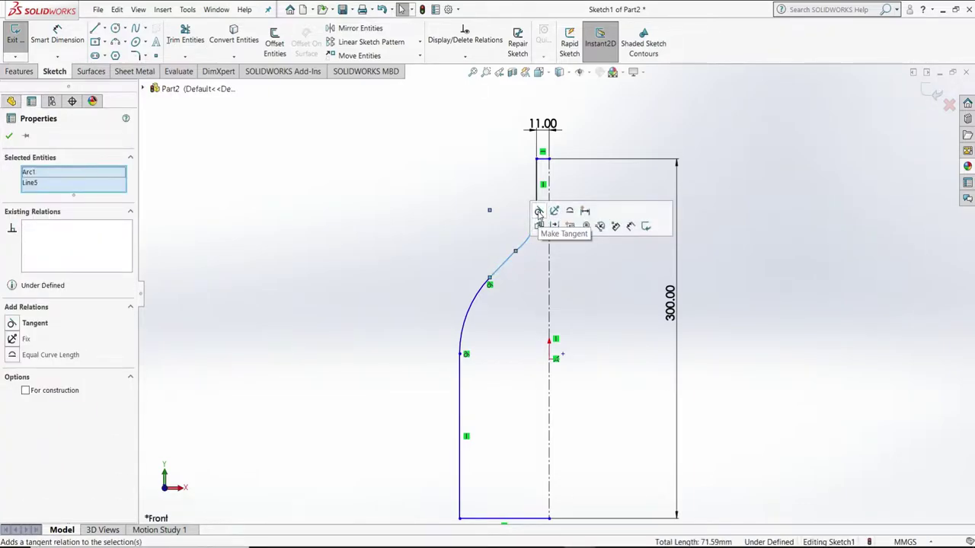
left_click(540, 211)
left_click(532, 285)
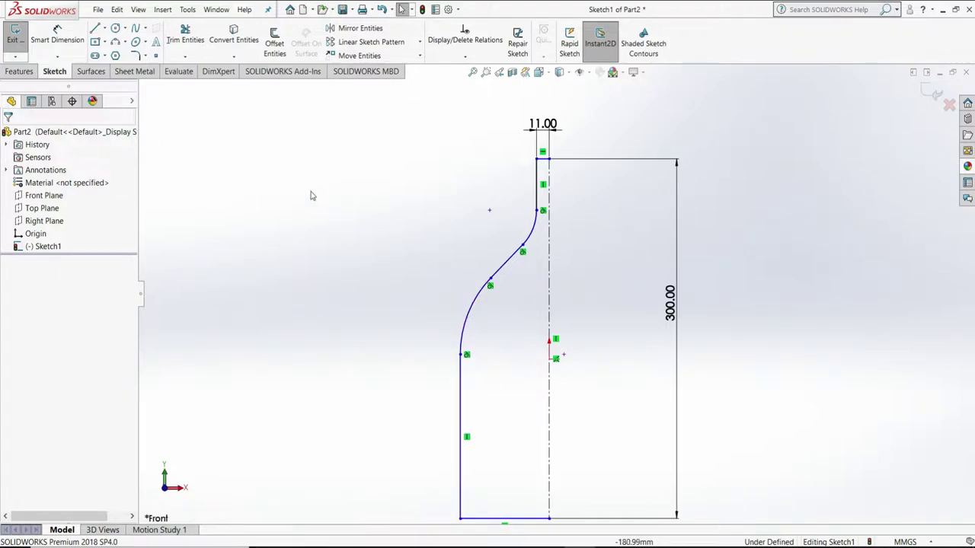
left_click(60, 35)
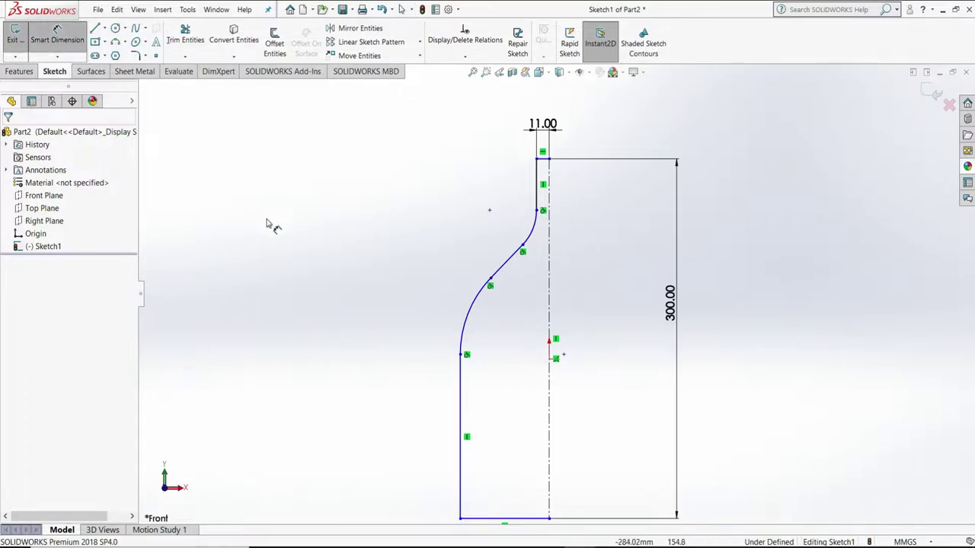
Set the angle between the neck line and slanted line to 148°
left_click(541, 192)
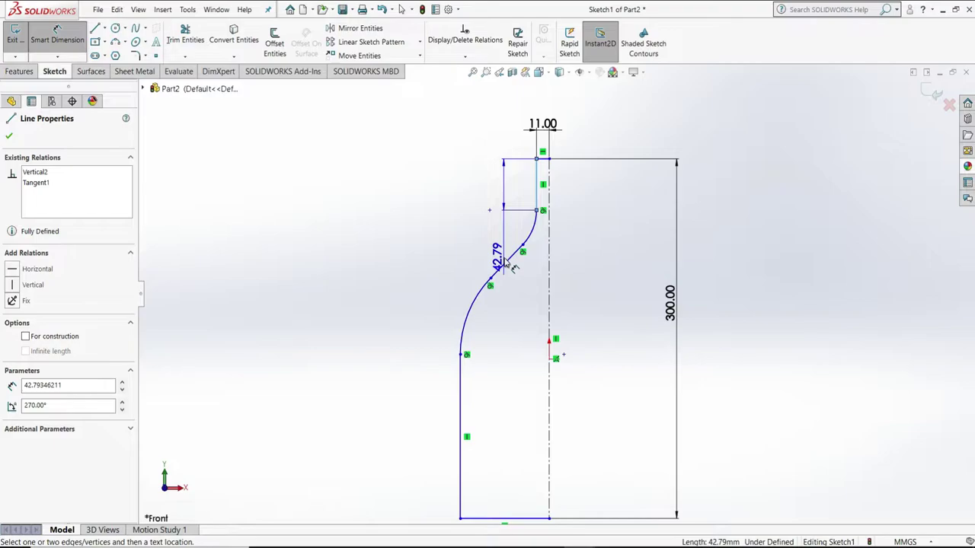
left_click(515, 258)
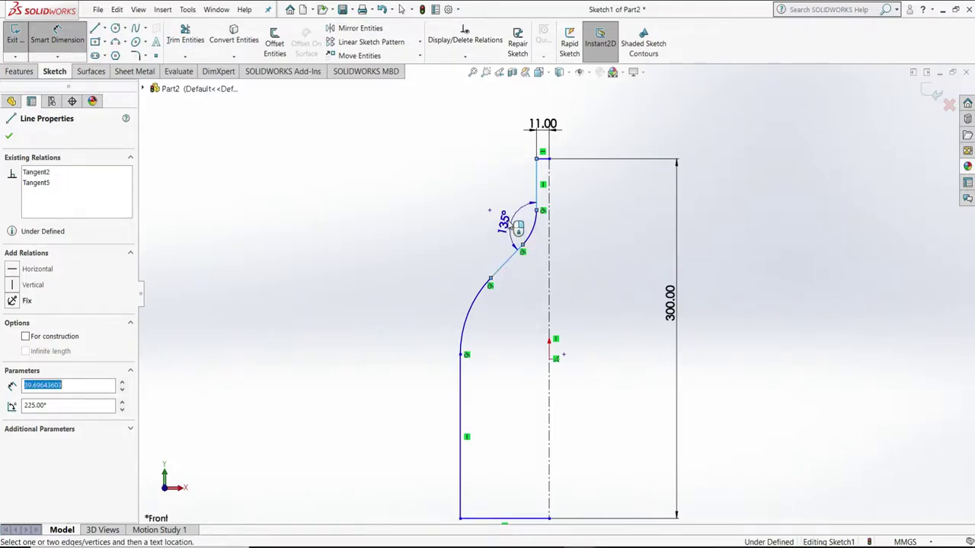
left_click(516, 227)
double_click(502, 218)
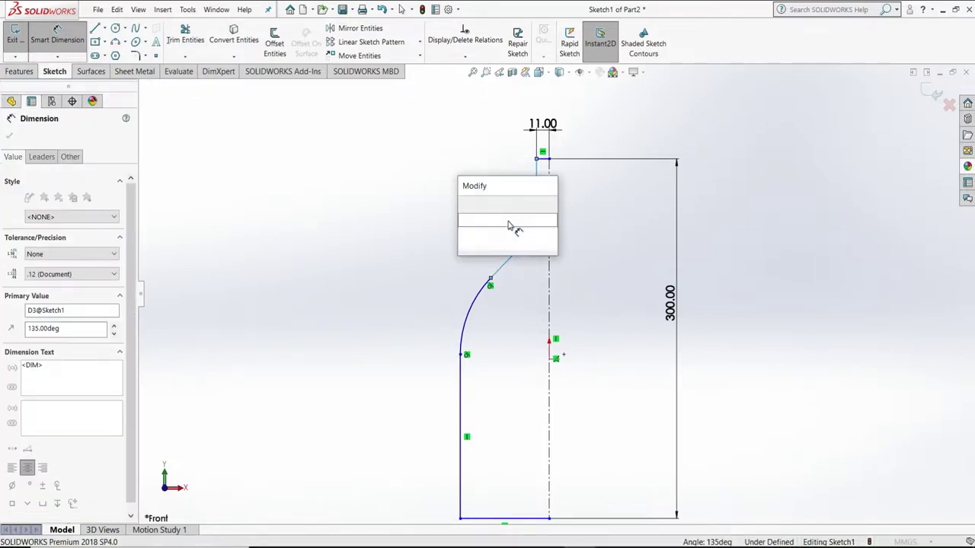
type("148")
key("Return")
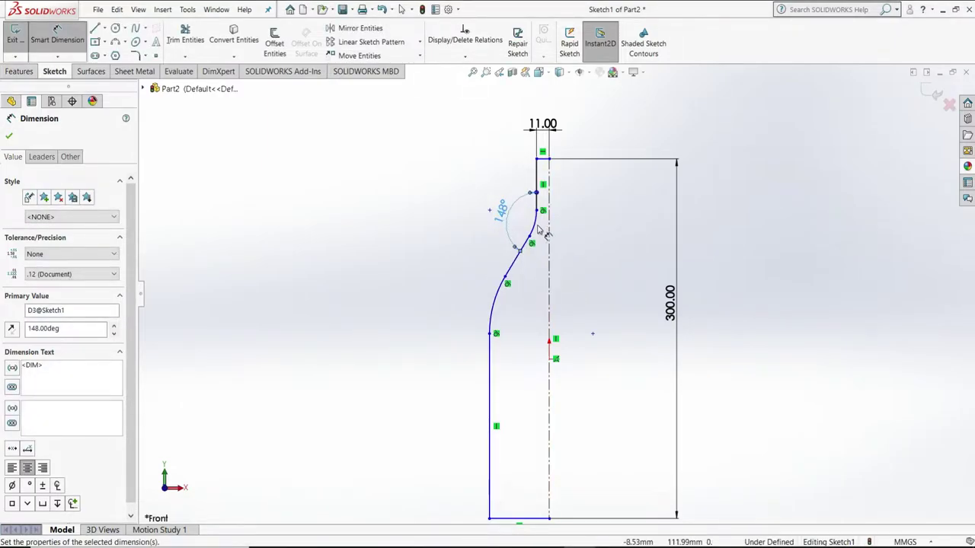
Dimension both the upper and lower shoulder arcs to R57
left_click(533, 230)
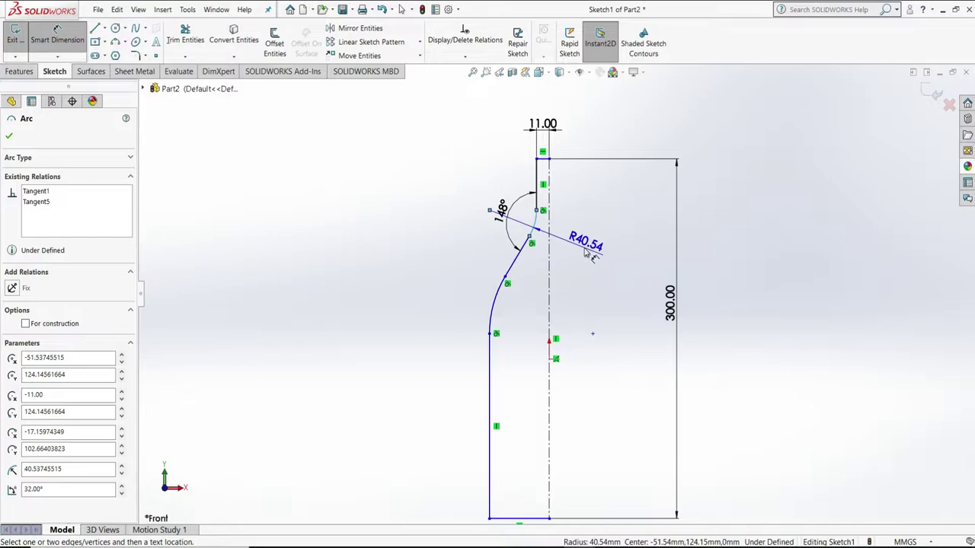
left_click(585, 253)
left_click(585, 253)
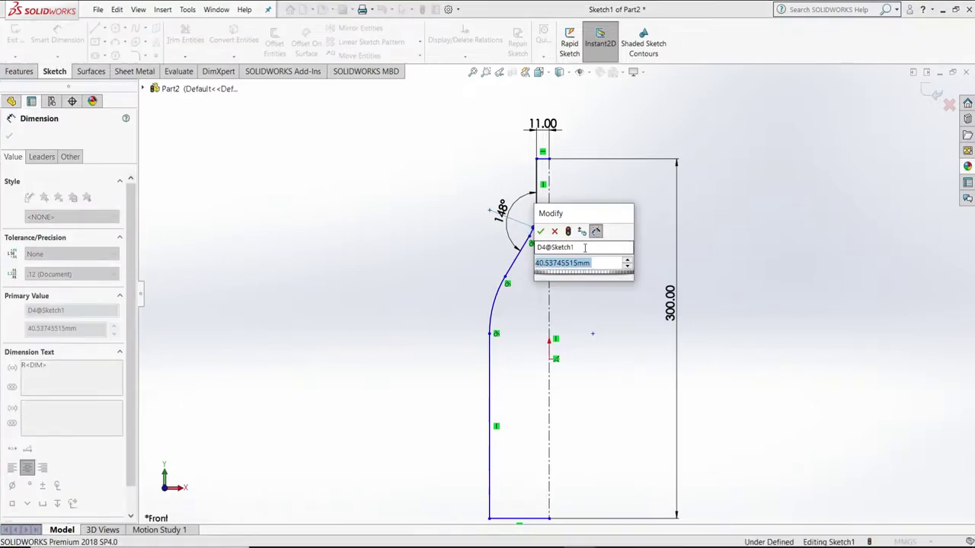
type("57")
key("Return")
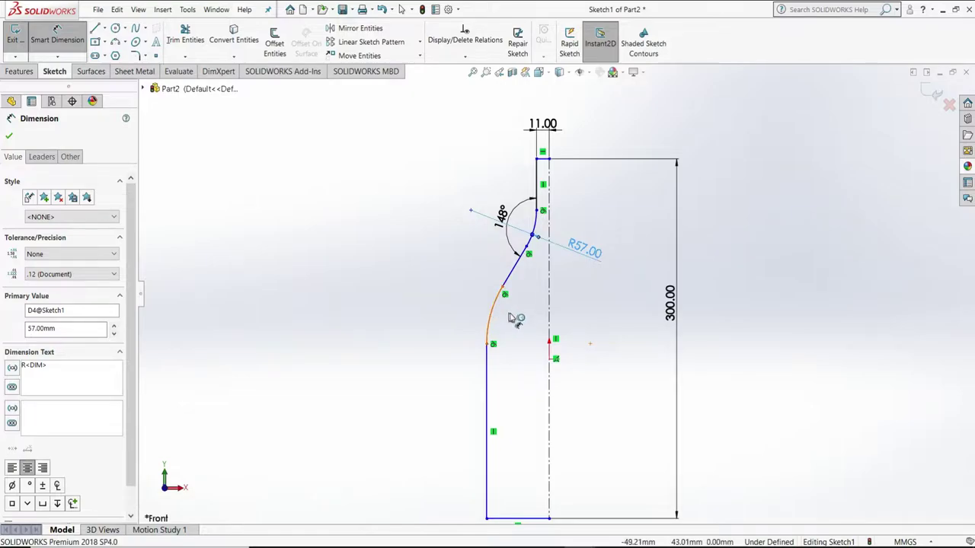
left_click(495, 314)
left_click(531, 330)
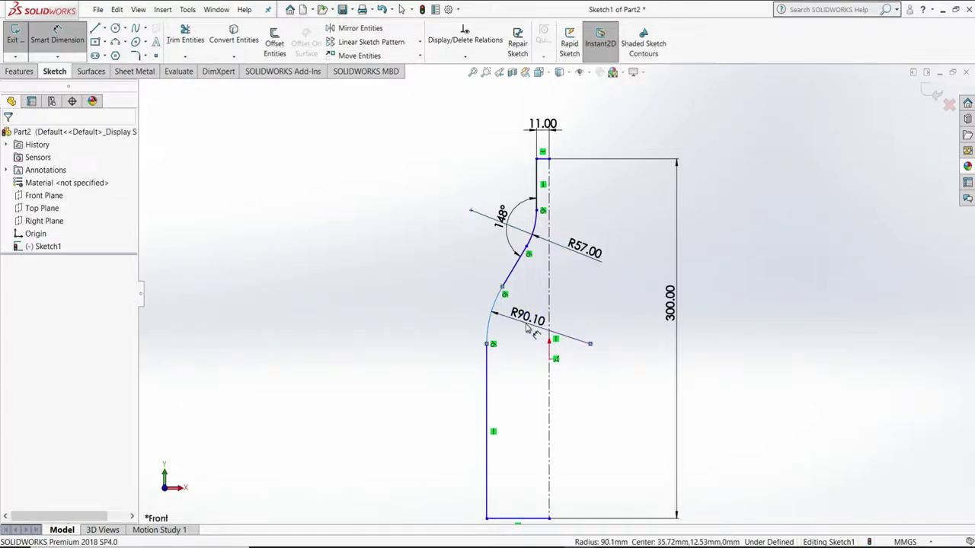
left_click(532, 330)
type("57")
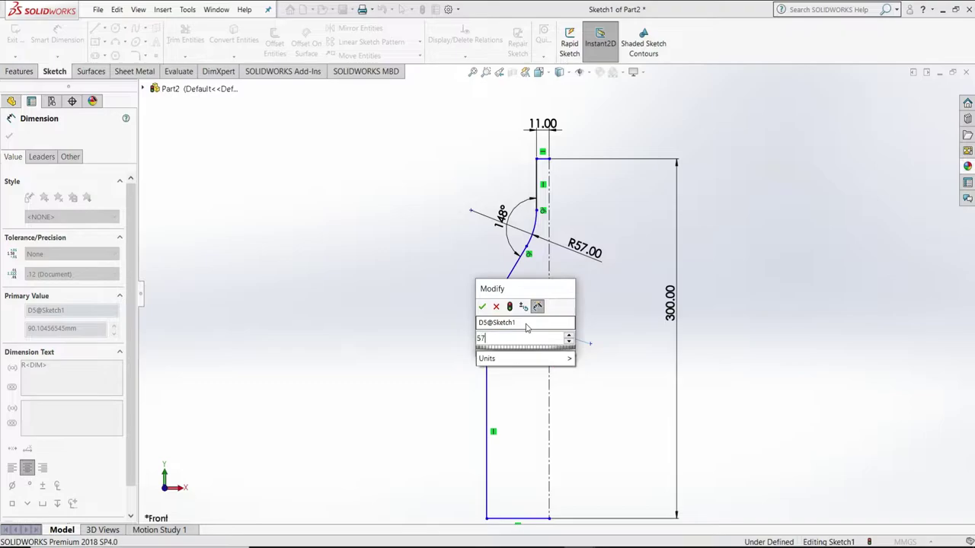
key("Return")
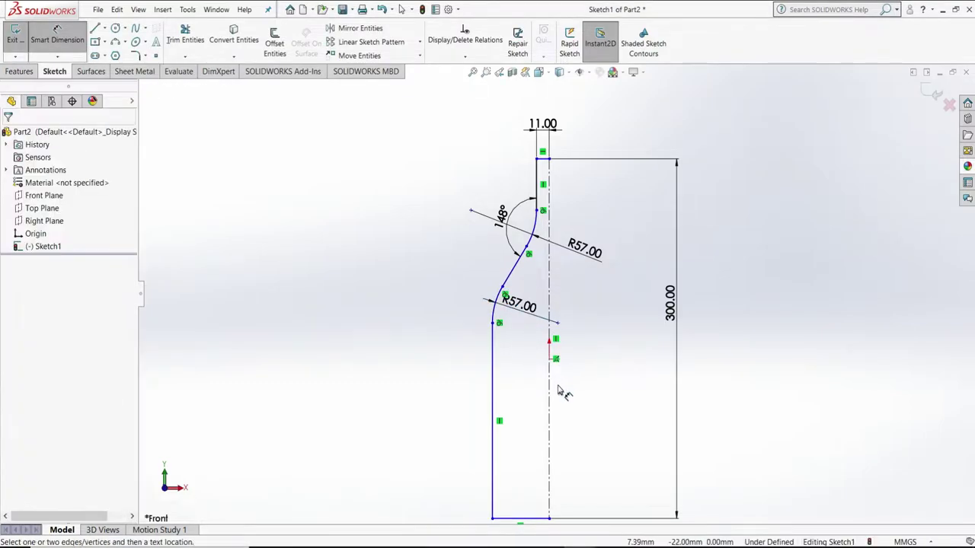
Add the 133.06 origin-to-bottom distance and the 35 mm base width
left_click(550, 360)
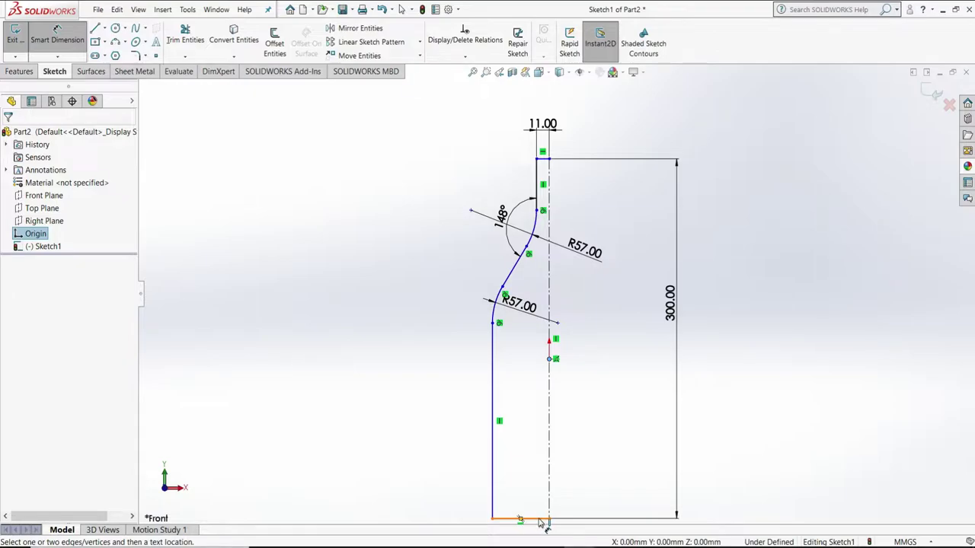
left_click(539, 520)
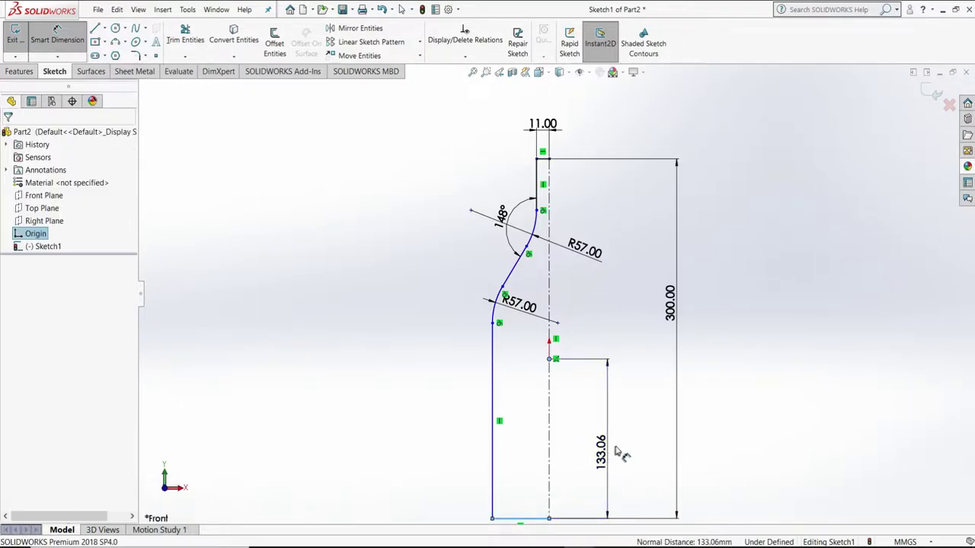
left_click(621, 447)
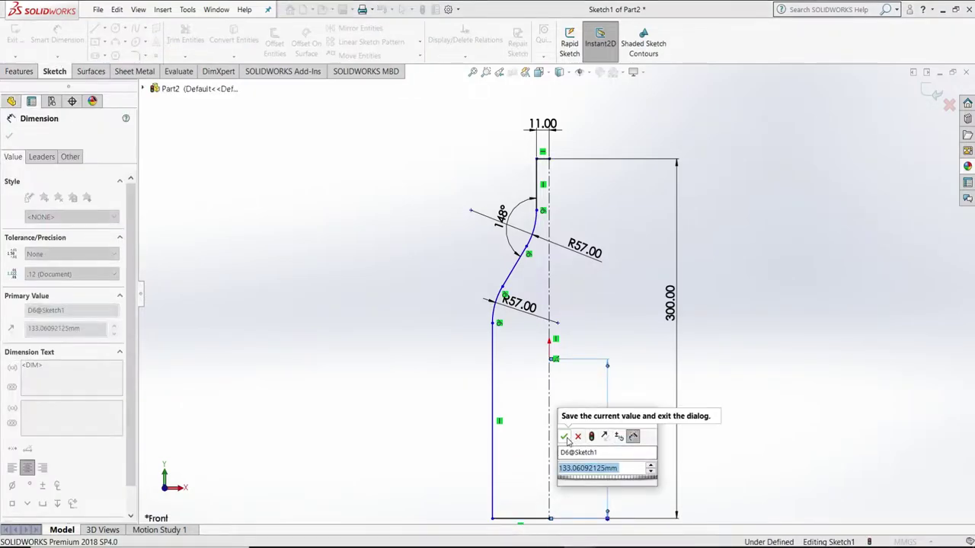
left_click(566, 441)
key("z")
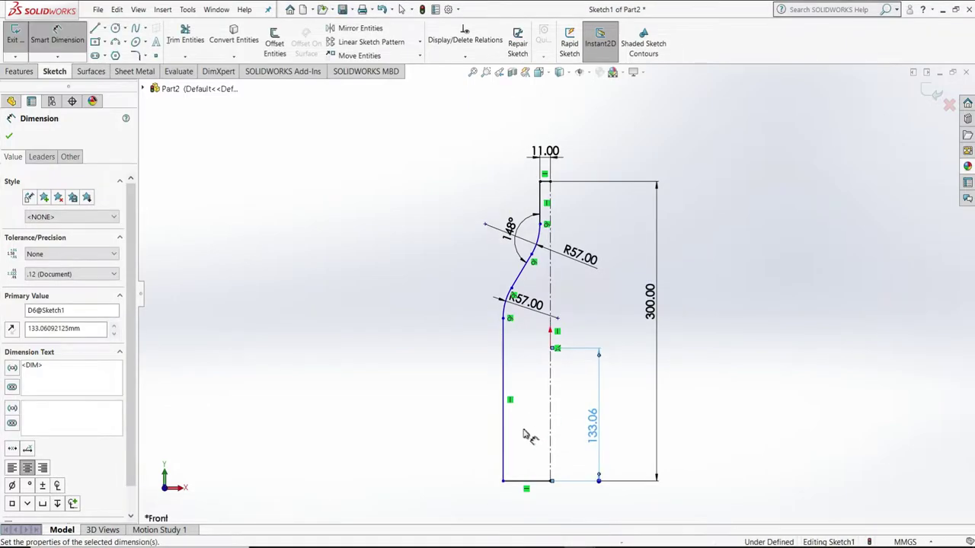
left_click(549, 436)
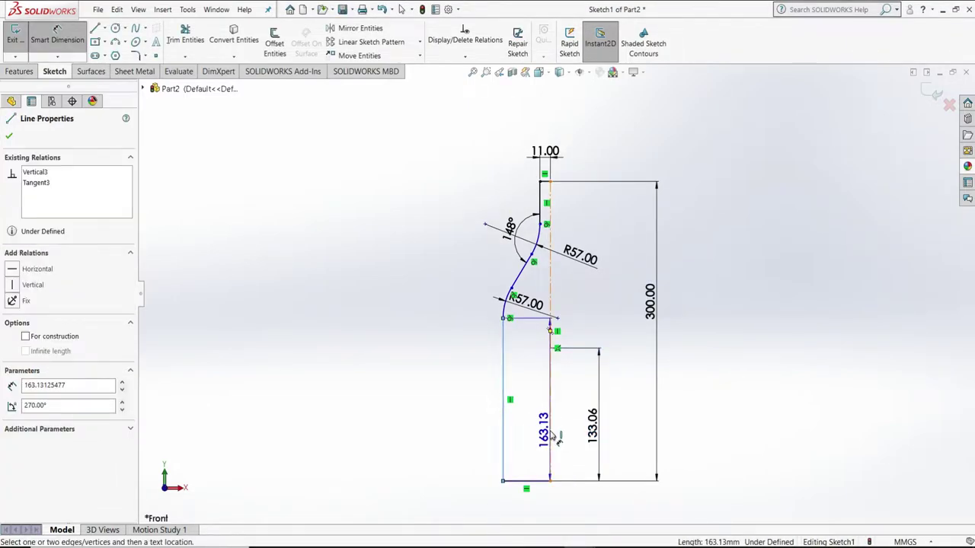
left_click(532, 515)
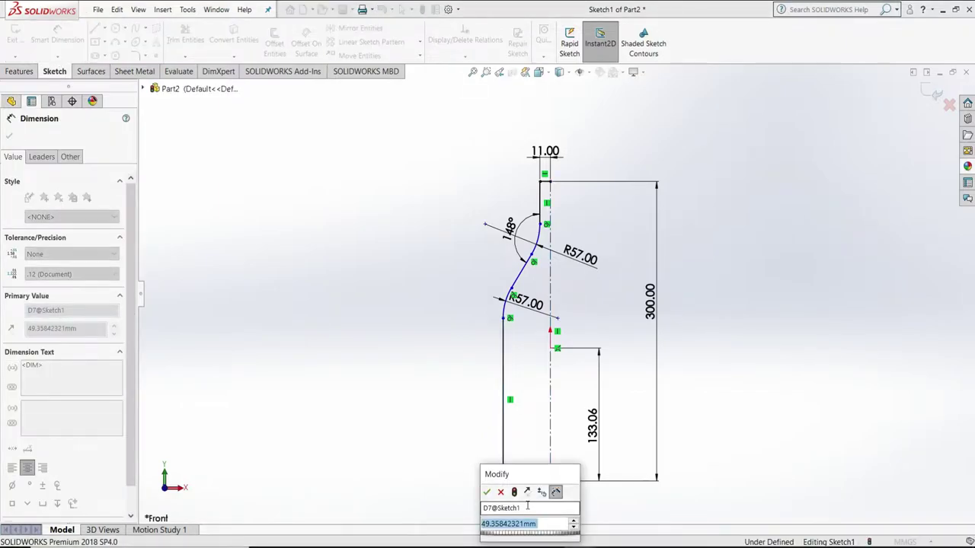
type("35")
key("Return")
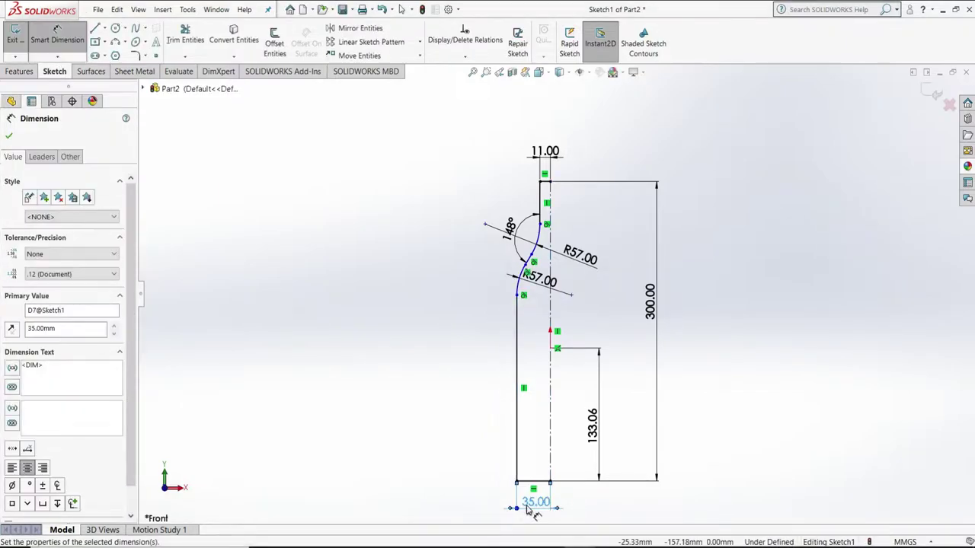
right_click(721, 333)
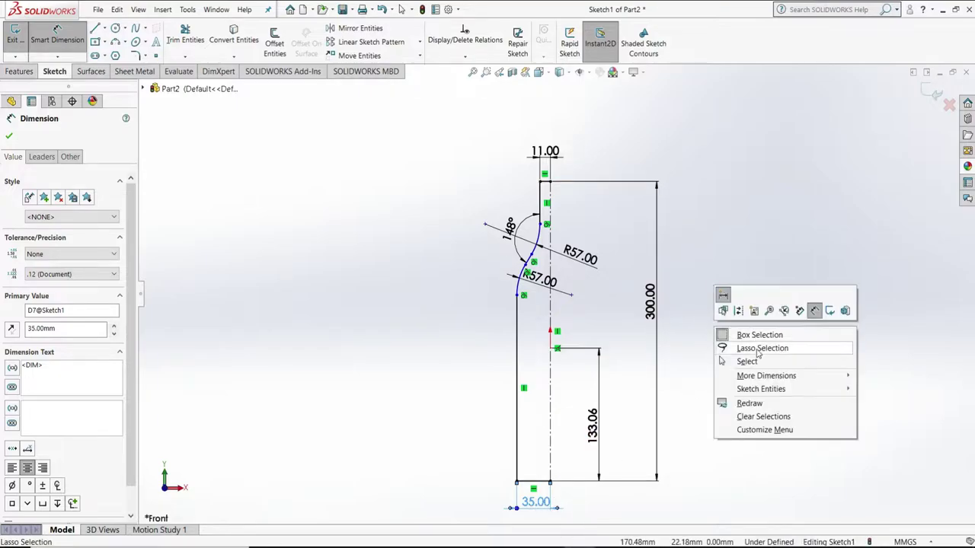
left_click(752, 361)
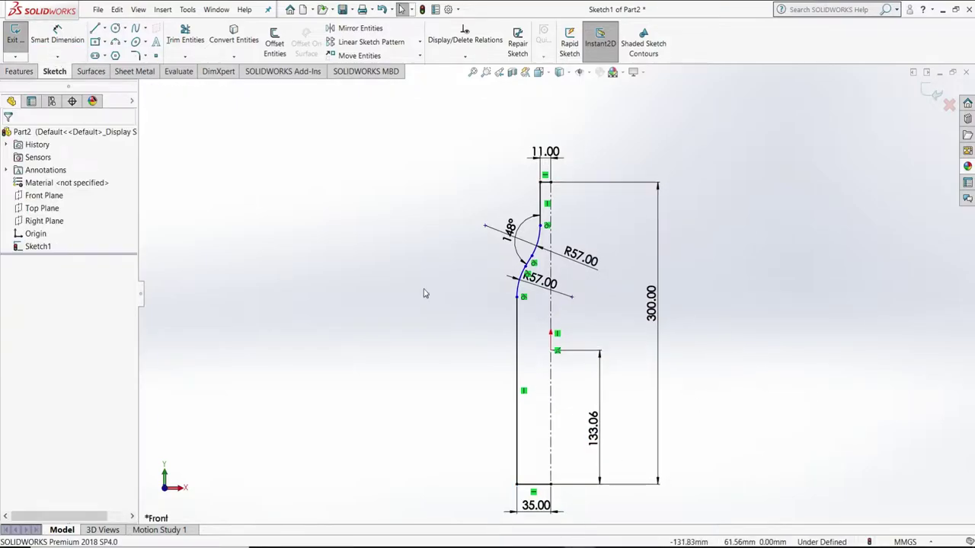
Dimension the neck height to 30 mm, fully defining the sketch
left_click(57, 34)
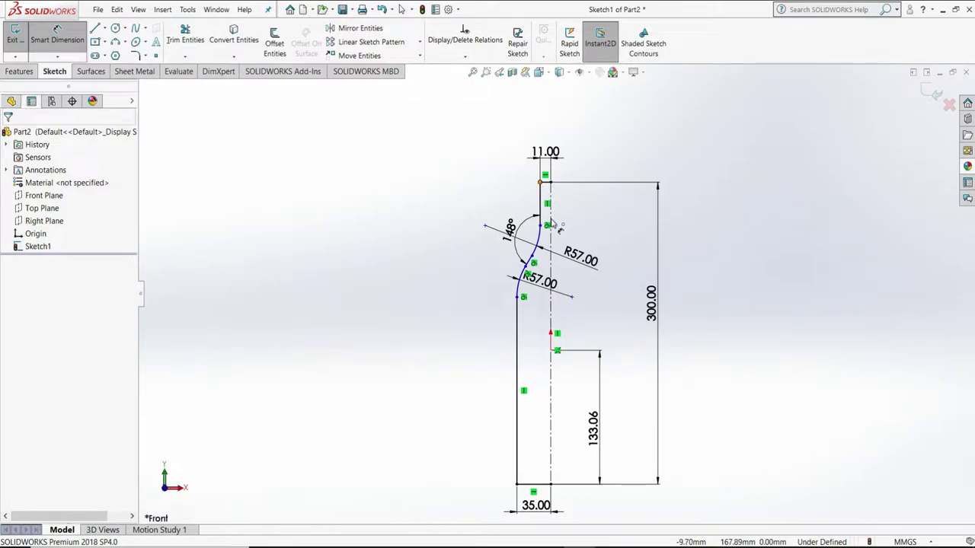
left_click(547, 225)
left_click(541, 183)
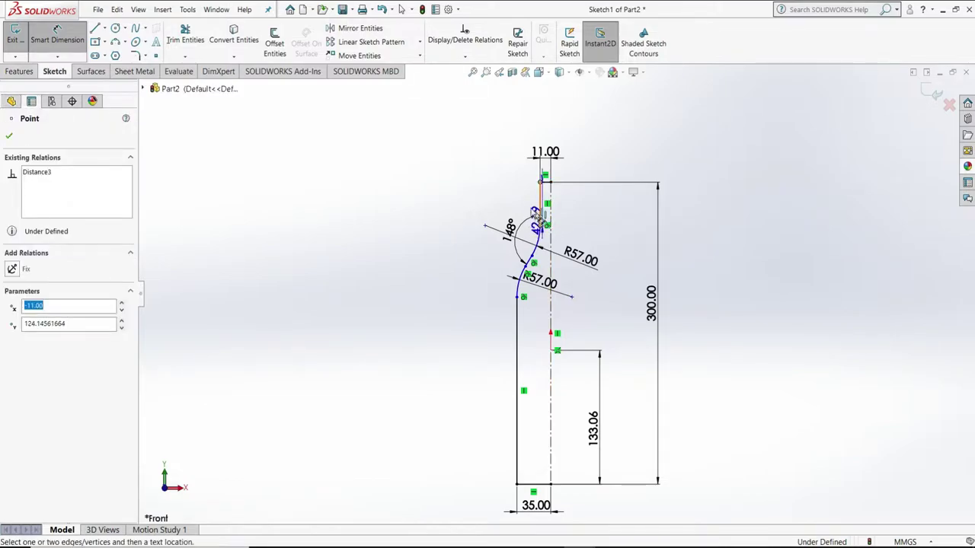
left_click(471, 217)
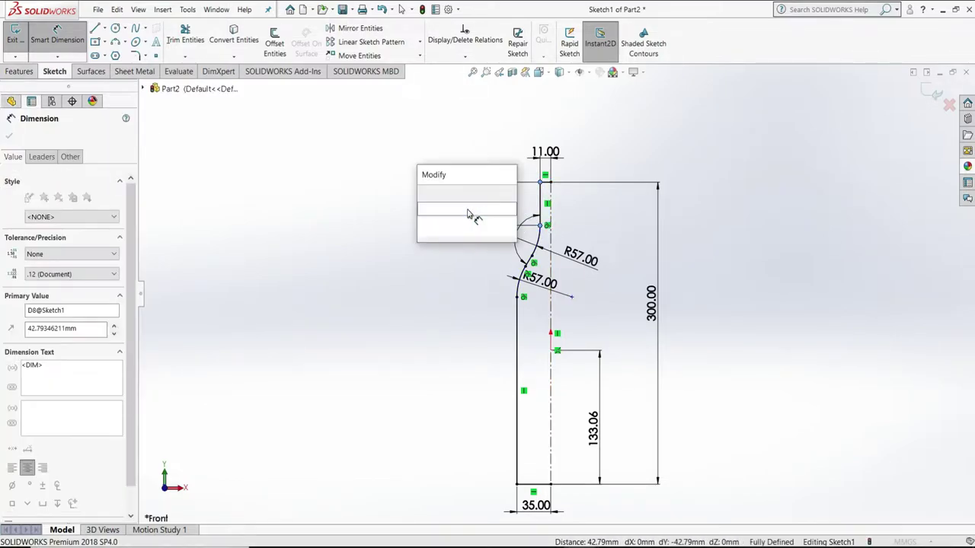
type("30")
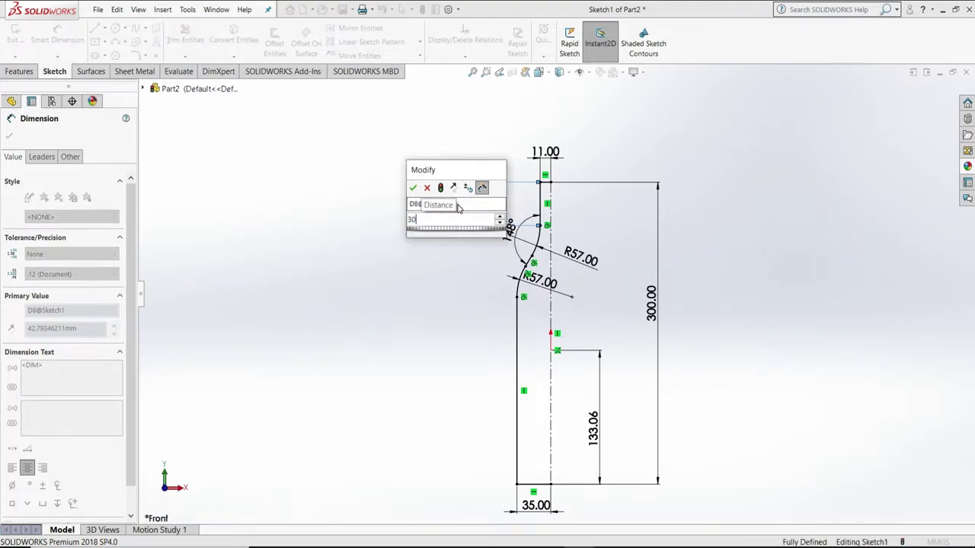
key("Return")
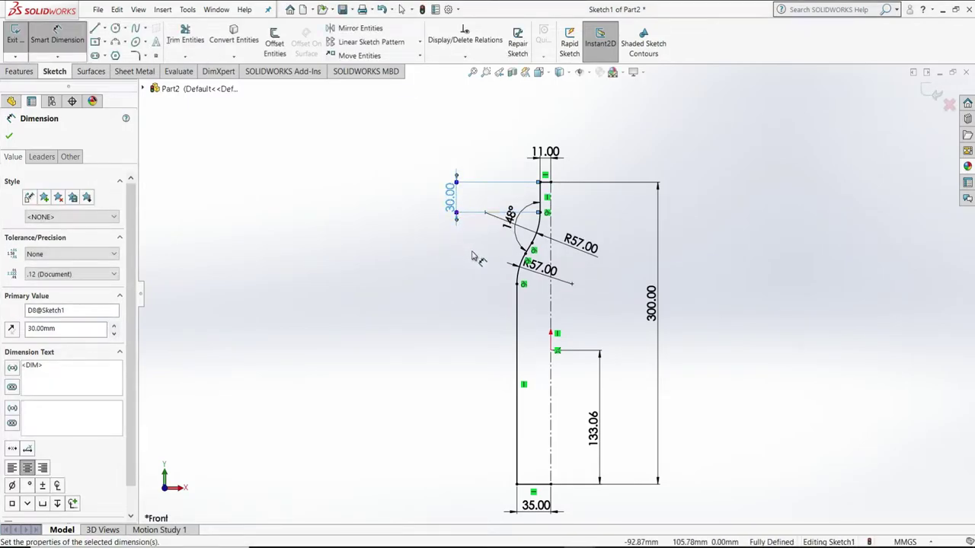
right_click(472, 258)
left_click(472, 282)
left_click(468, 283)
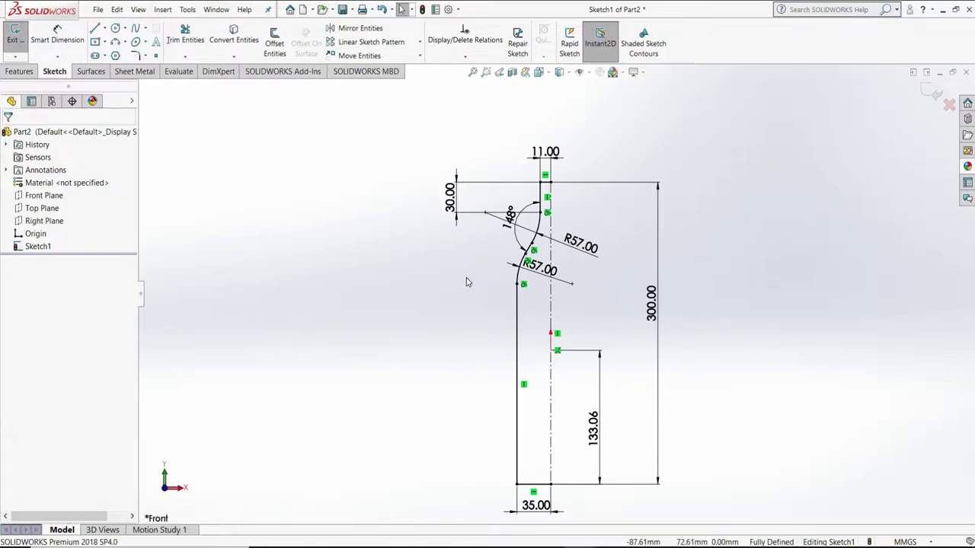
Revolve the auto-closed profile 360° about the centerline to create Revolve1
left_click(20, 72)
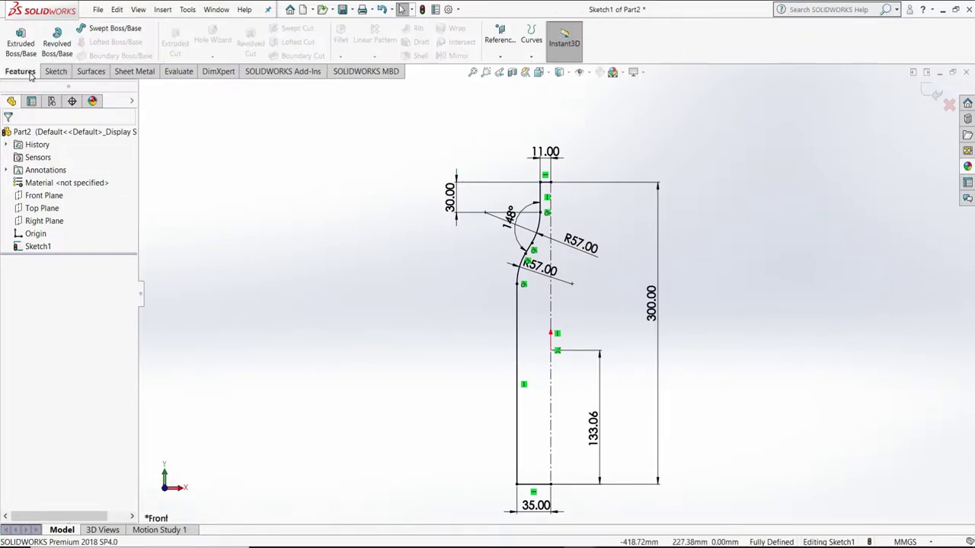
left_click(57, 45)
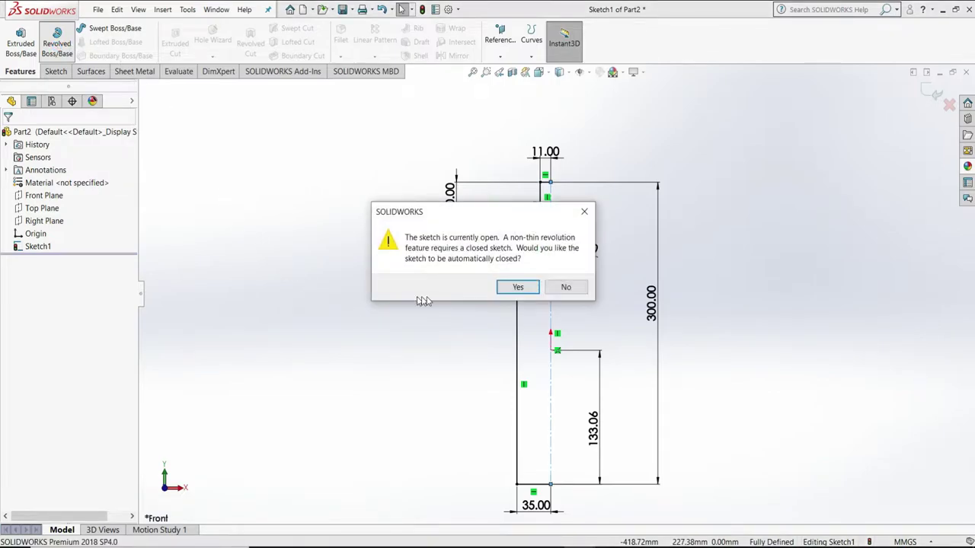
left_click(504, 291)
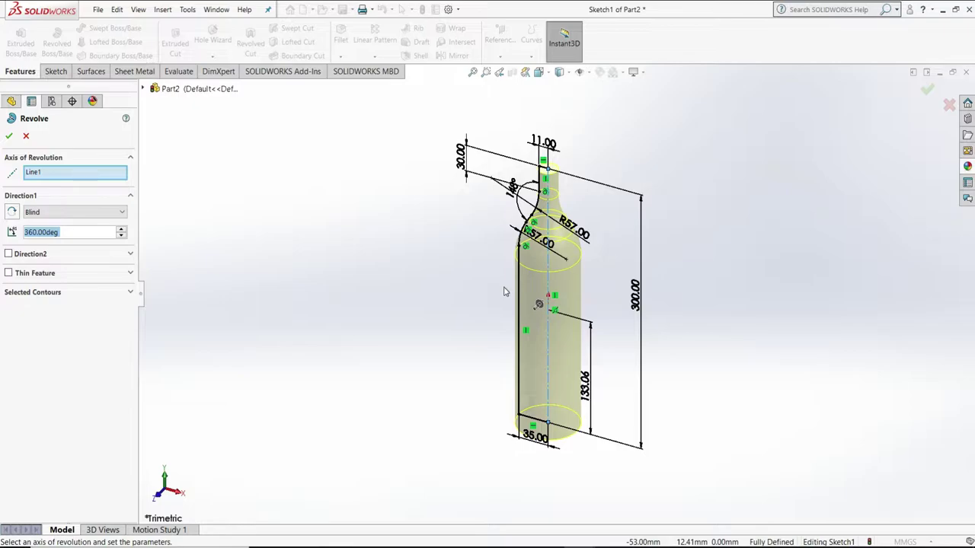
left_click(9, 136)
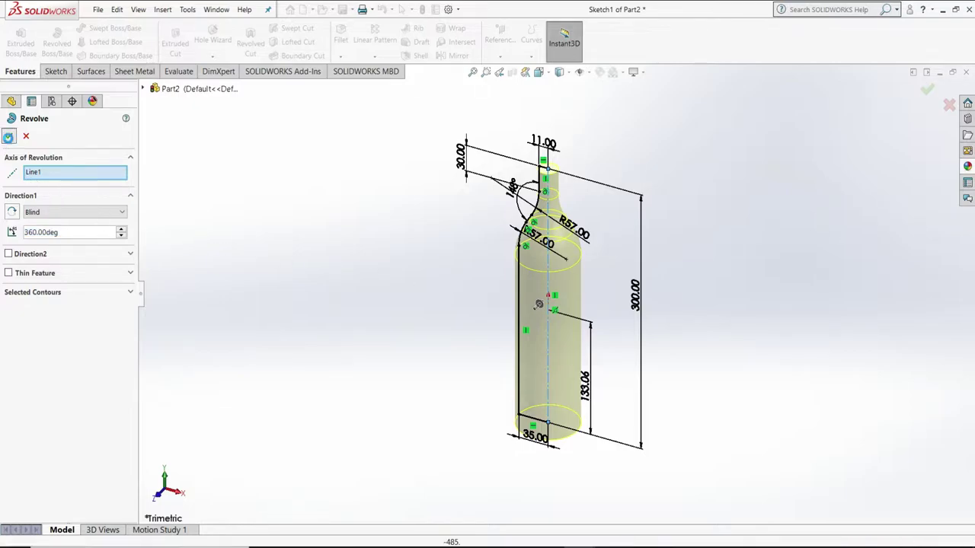
Apply the Plain White scene and orbit to a tilted view of the bottle
left_click(322, 258)
left_click(621, 72)
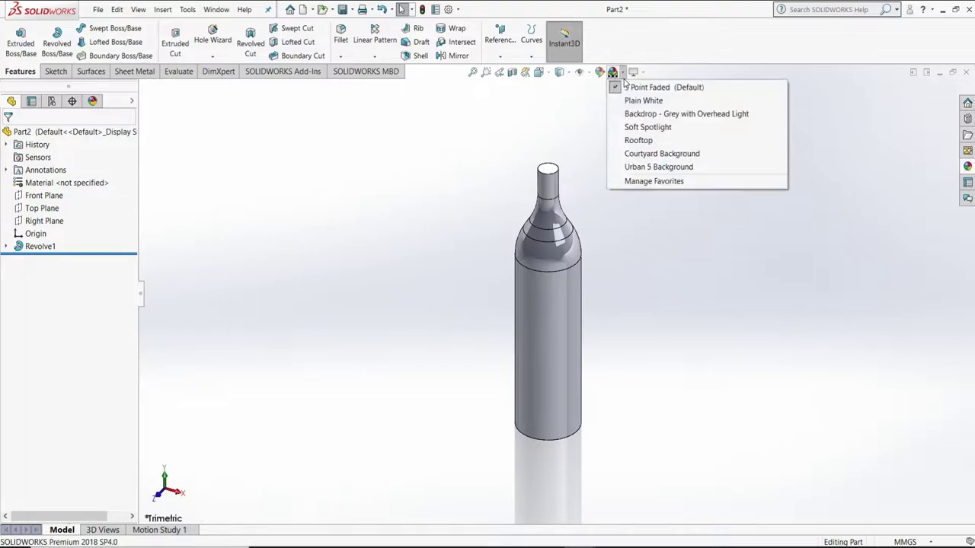
left_click(644, 99)
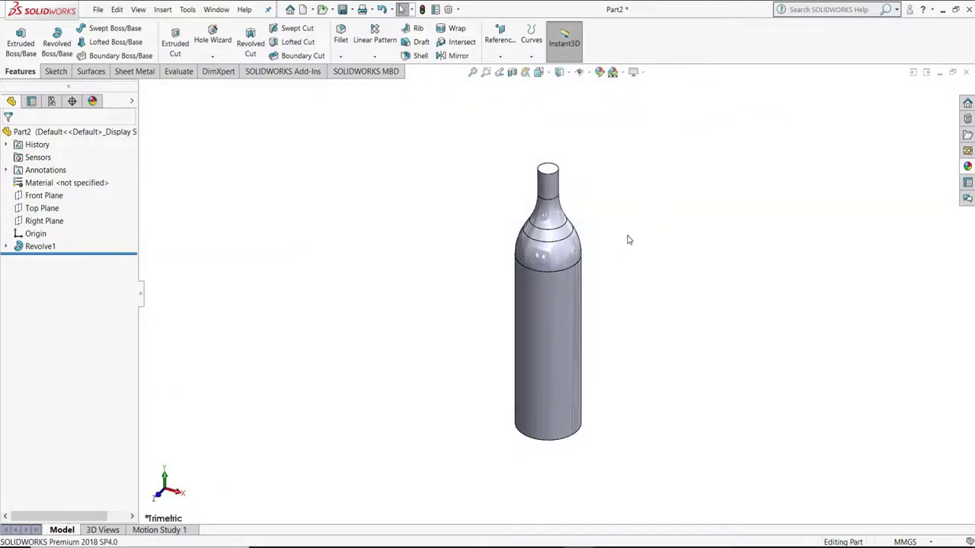
mouse_move(627, 240)
middle_mouse_down()
mouse_move(657, 203)
mouse_move(617, 150)
mouse_move(627, 177)
middle_mouse_up()
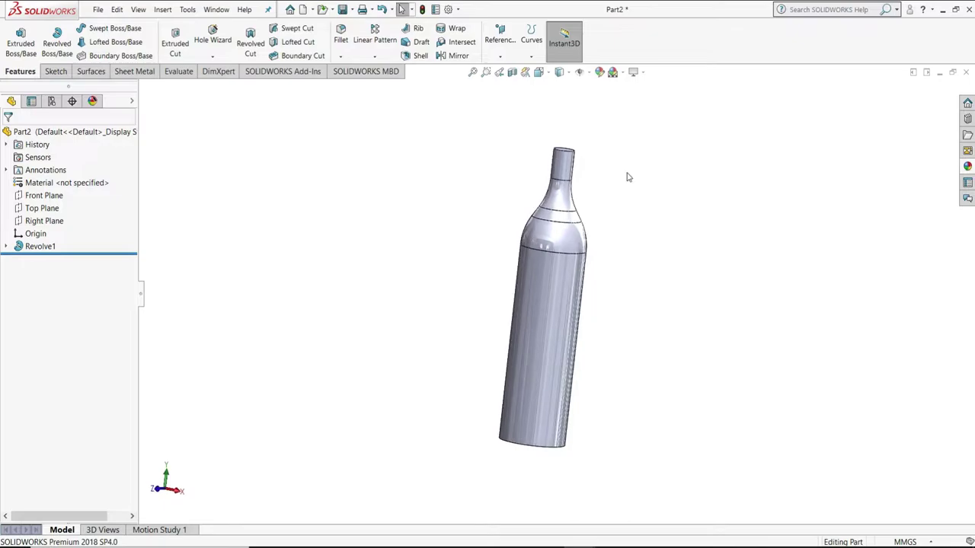
Start a Front Plane sketch with a vertical centreline from the origin down the body
left_click(68, 198)
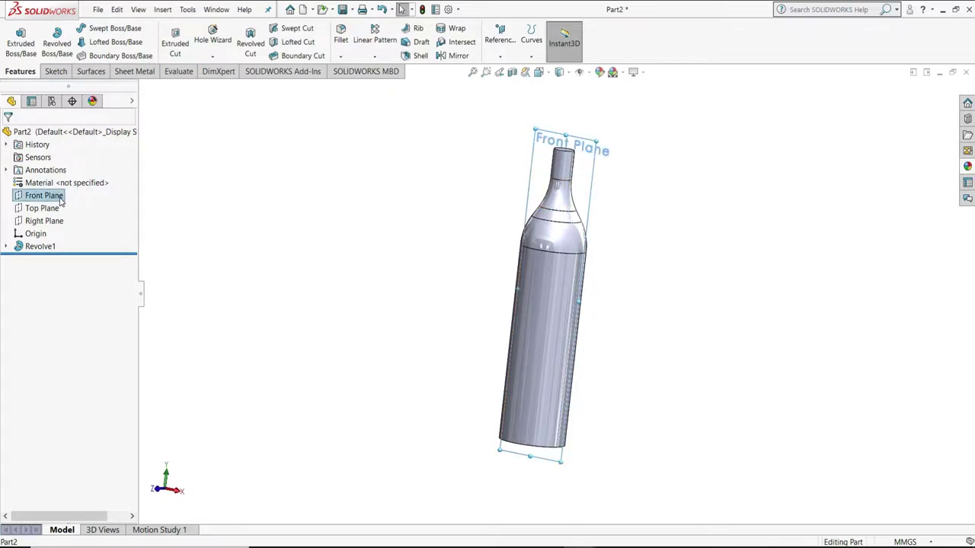
left_click(75, 189)
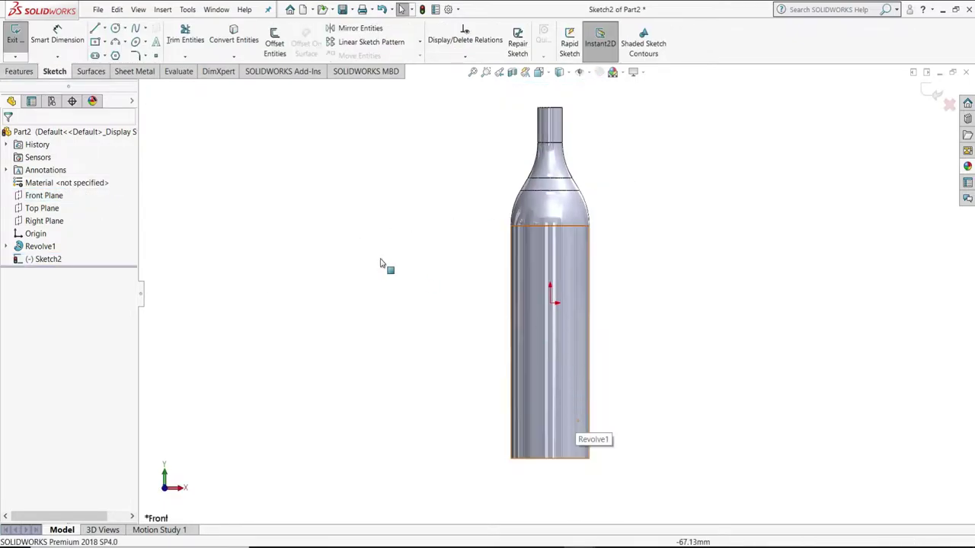
left_click(105, 29)
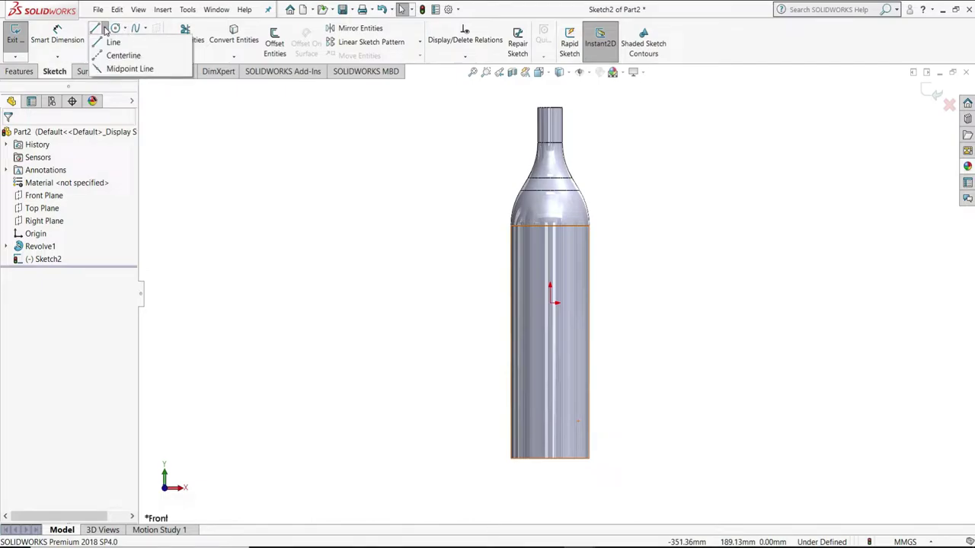
left_click(119, 56)
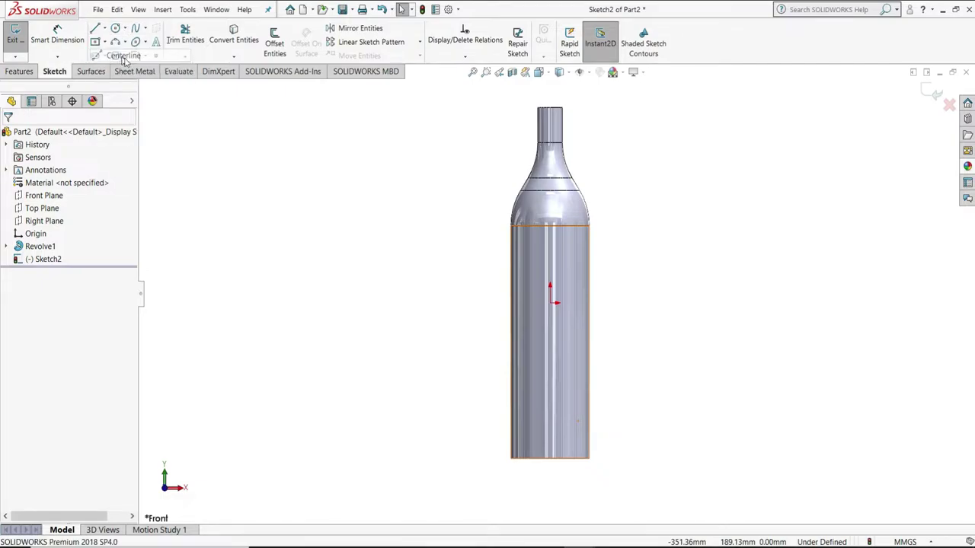
left_click(551, 304)
scroll(555, 396, "down", 2)
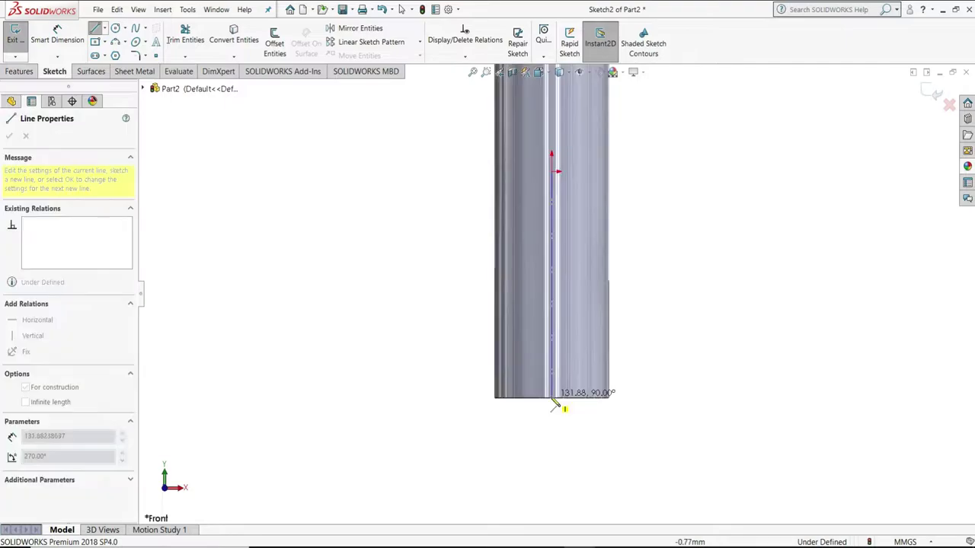
left_click(551, 397)
right_click(554, 400)
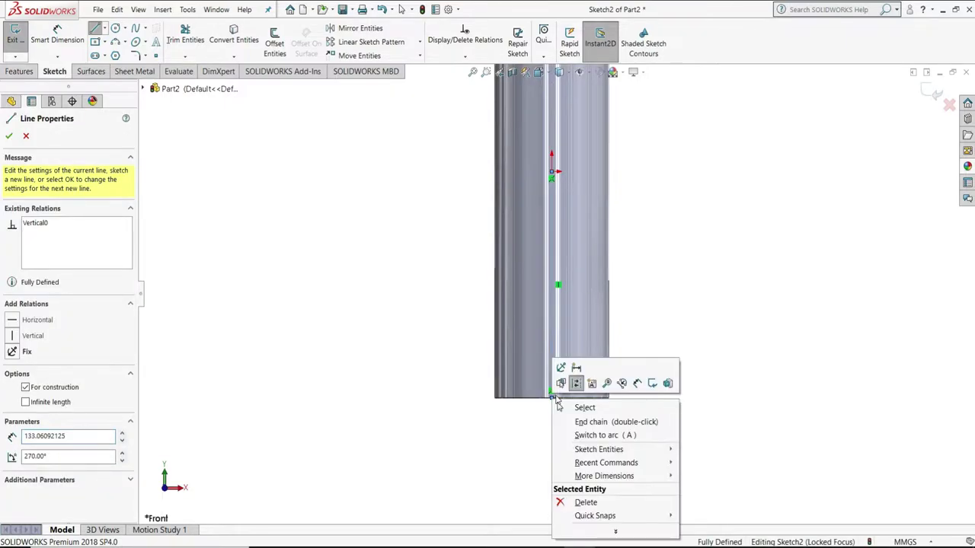
left_click(586, 420)
key("Escape")
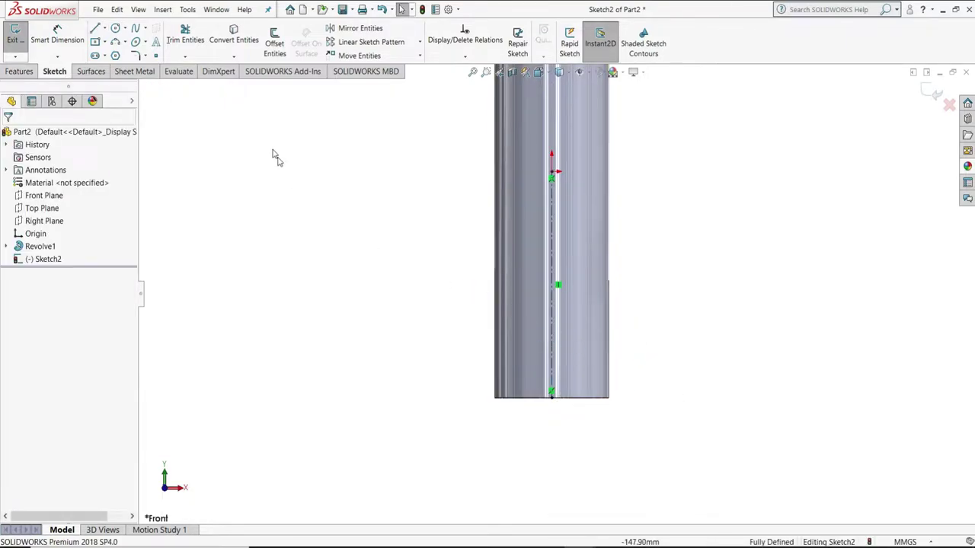
Draw a horizontal, slanted, horizontal line path from the bottom-left corner to the centreline
left_click(95, 28)
scroll(560, 366, "down", 3)
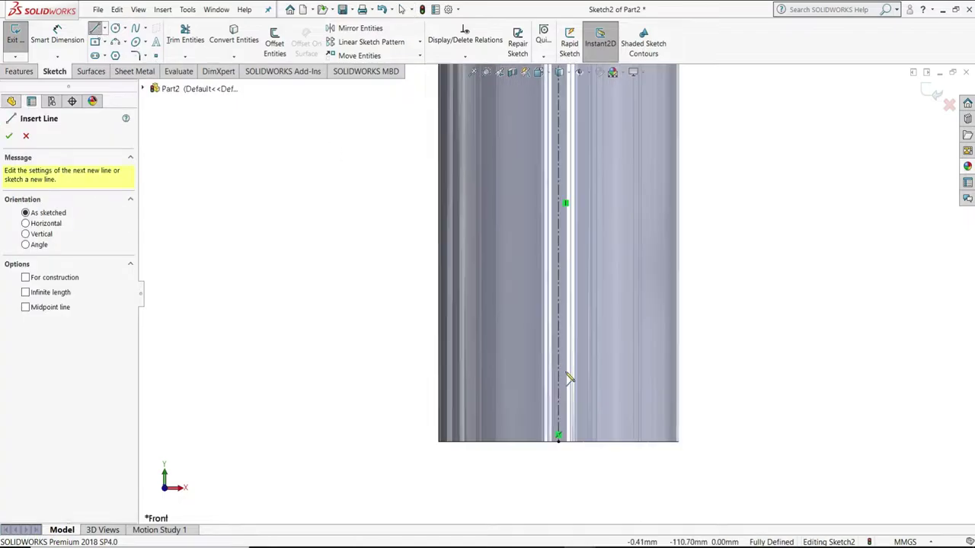
left_click(438, 442)
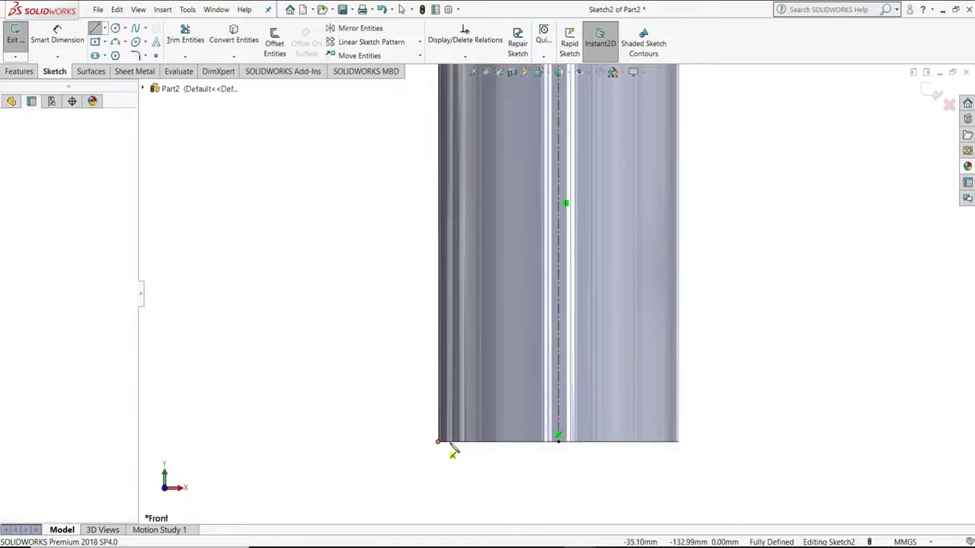
left_click(455, 442)
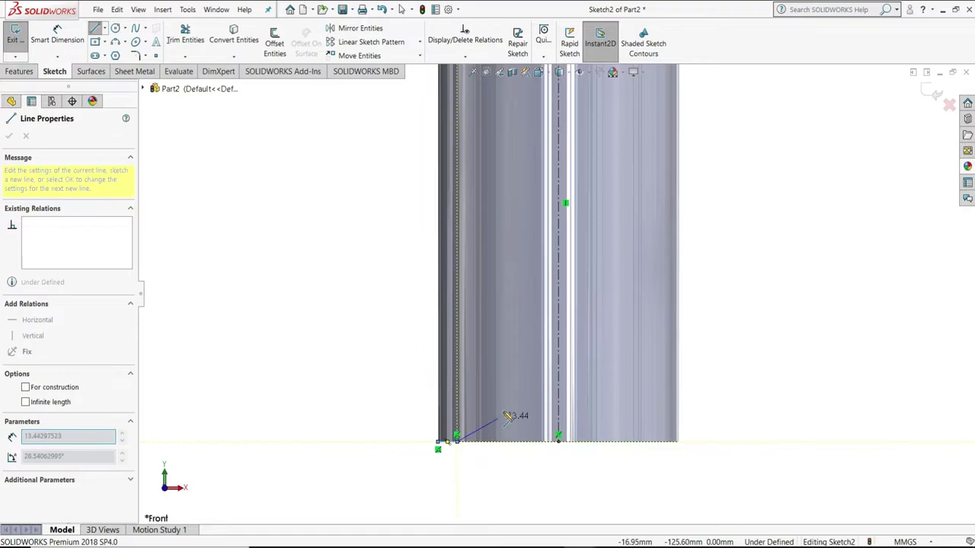
left_click(537, 393)
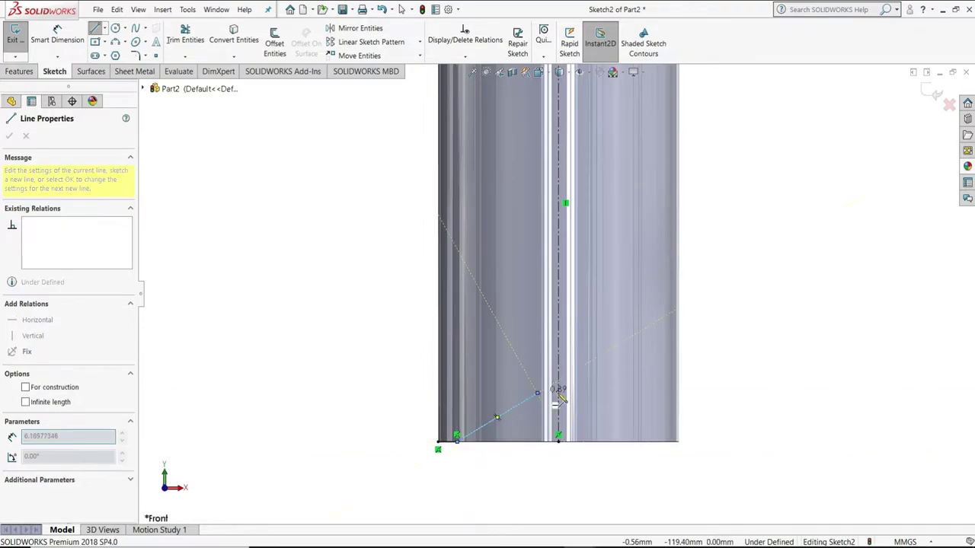
left_click(560, 395)
right_click(562, 396)
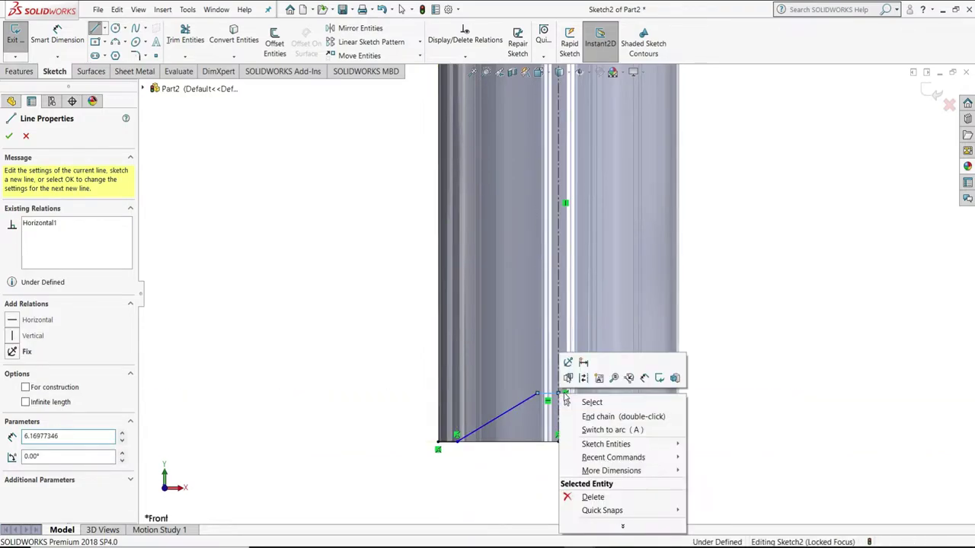
left_click(568, 401)
key("Escape")
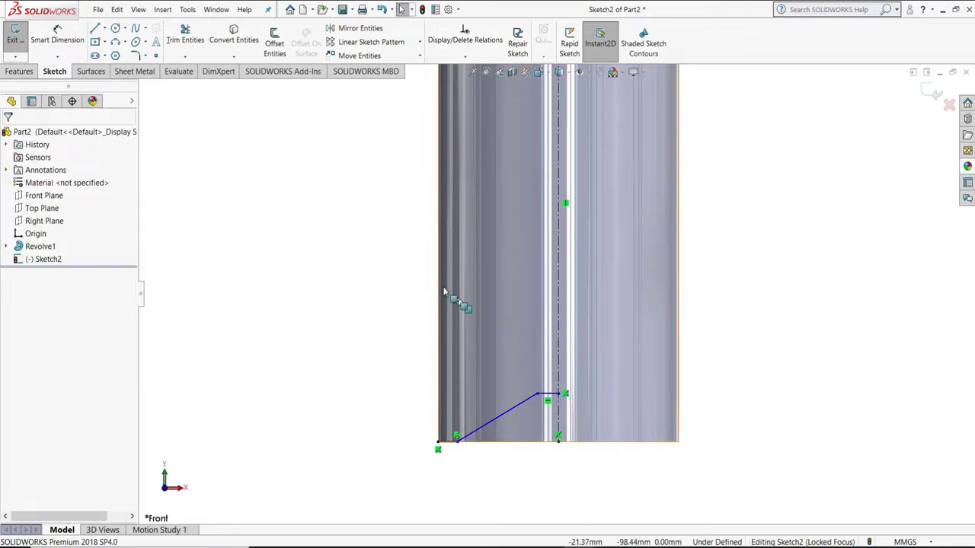
Fillet the path's lower bend at R13 and its upper bend at R12.5
left_click(134, 57)
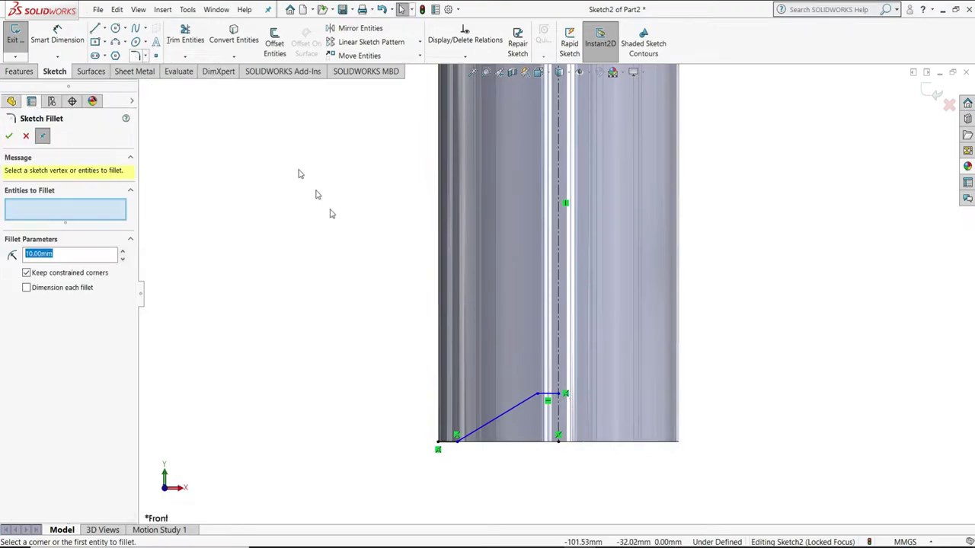
scroll(470, 454, "down", 2)
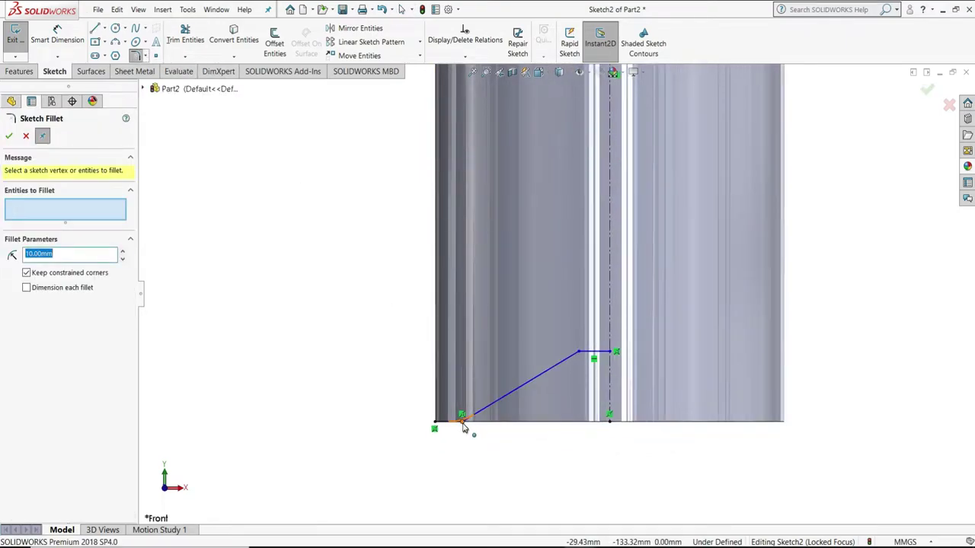
left_click(464, 423)
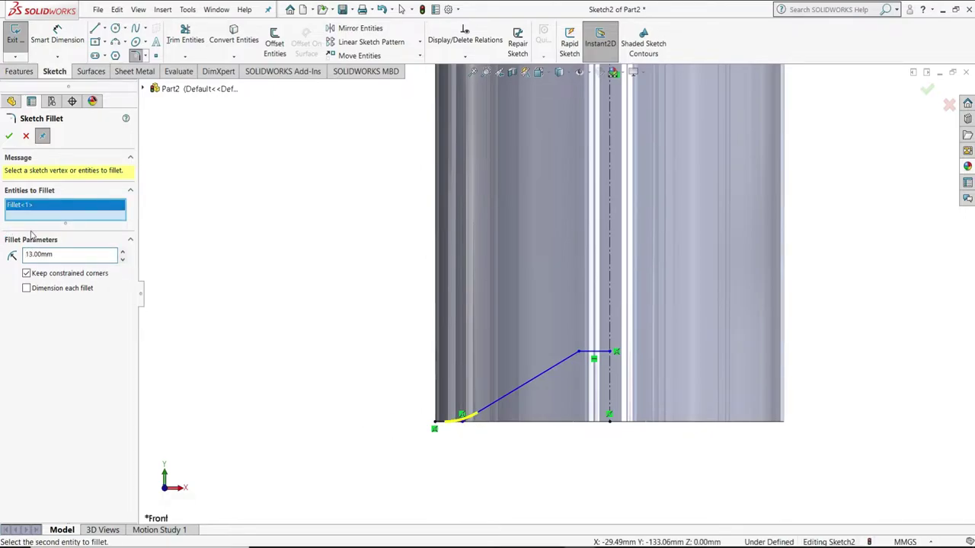
left_click(9, 137)
type("12.5")
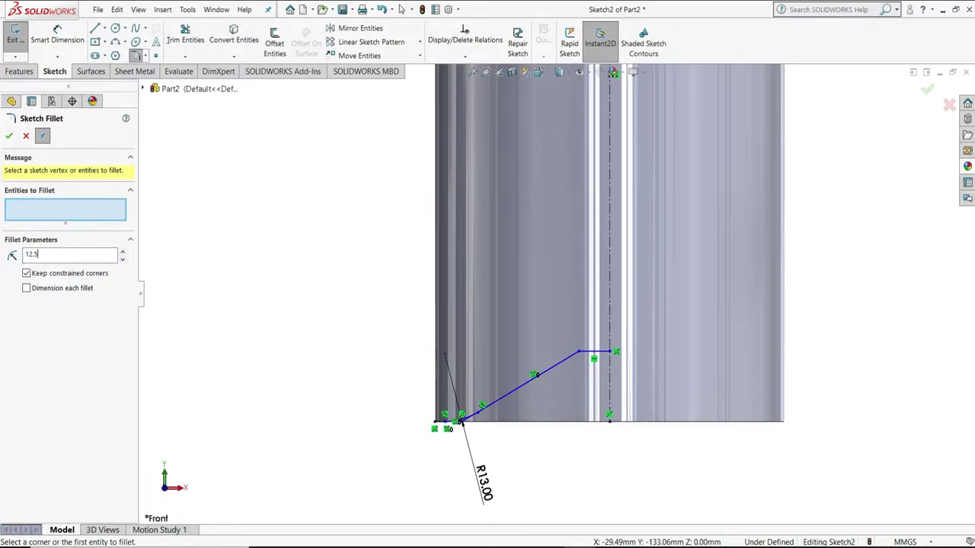
left_click(580, 356)
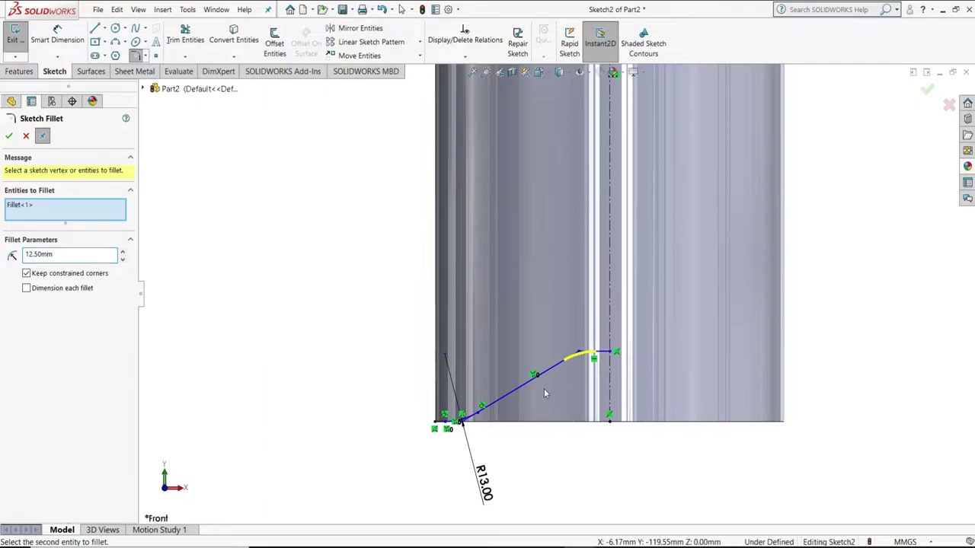
left_click(7, 137)
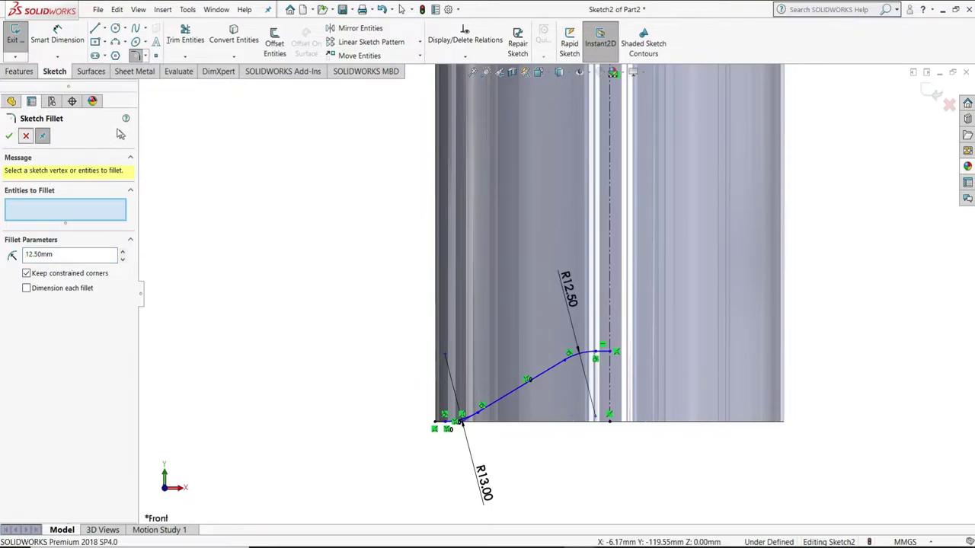
Dimension the short horizontal line at the path's top to 1 mm
left_click(8, 137)
left_click(58, 38)
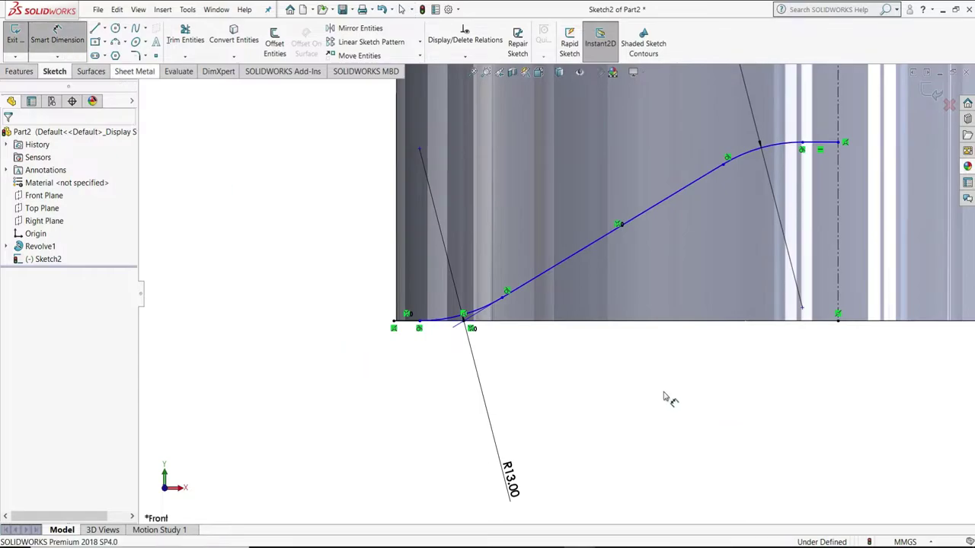
left_click(824, 145)
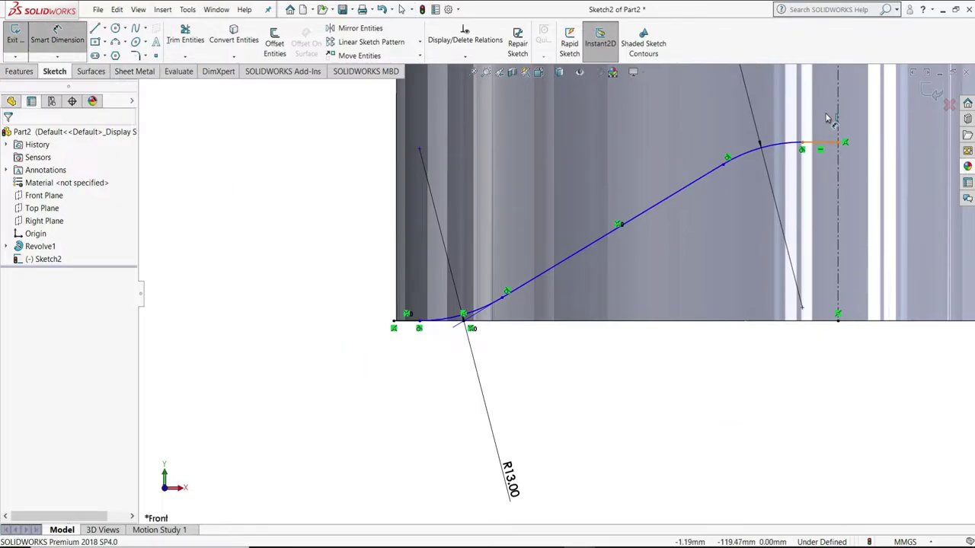
left_click(822, 112)
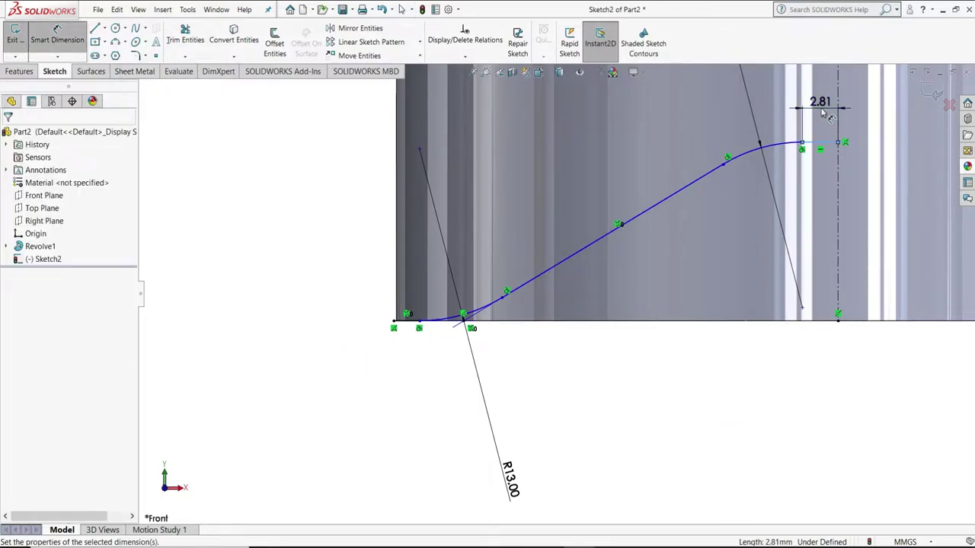
type("1")
key("Return")
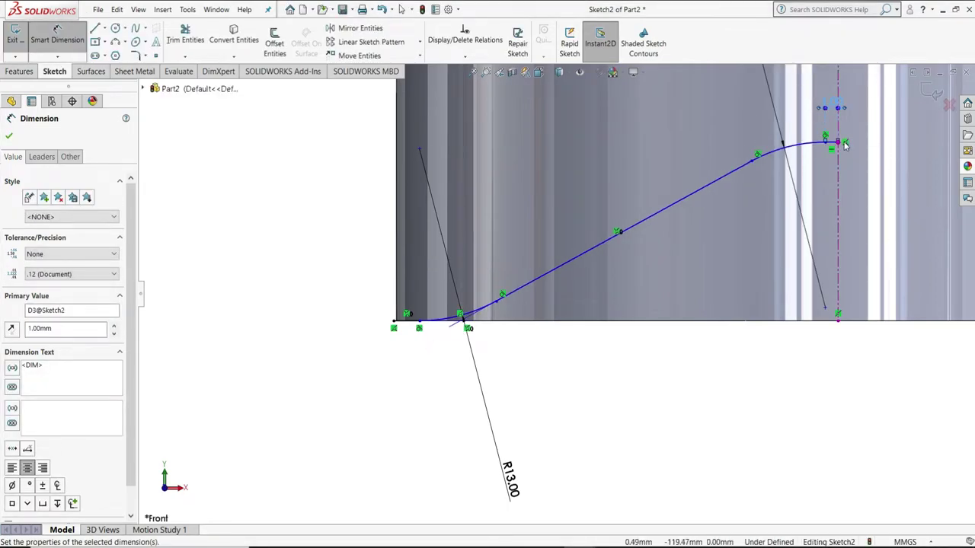
Dimension the right-end height to 13 mm and the flat bottom segment to 6 mm
left_click(838, 318)
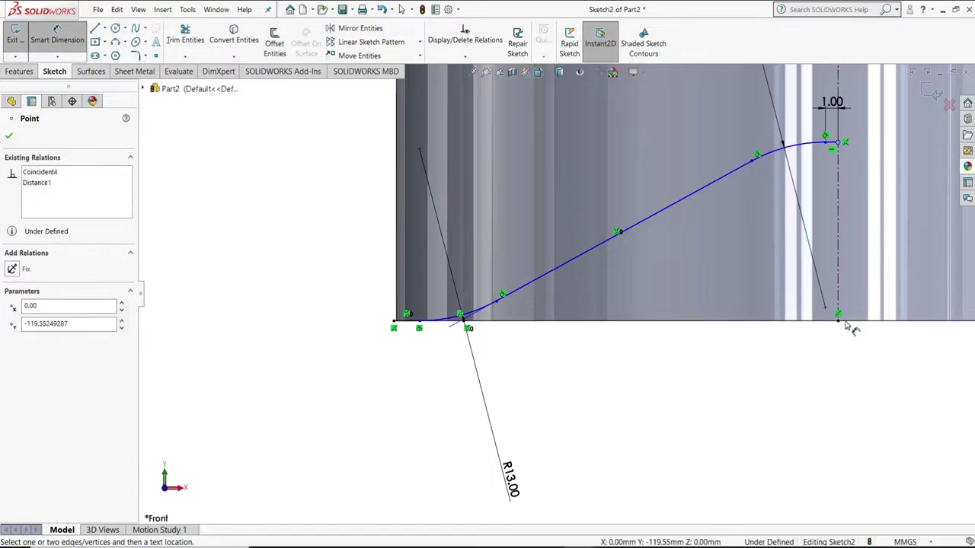
left_click(839, 319)
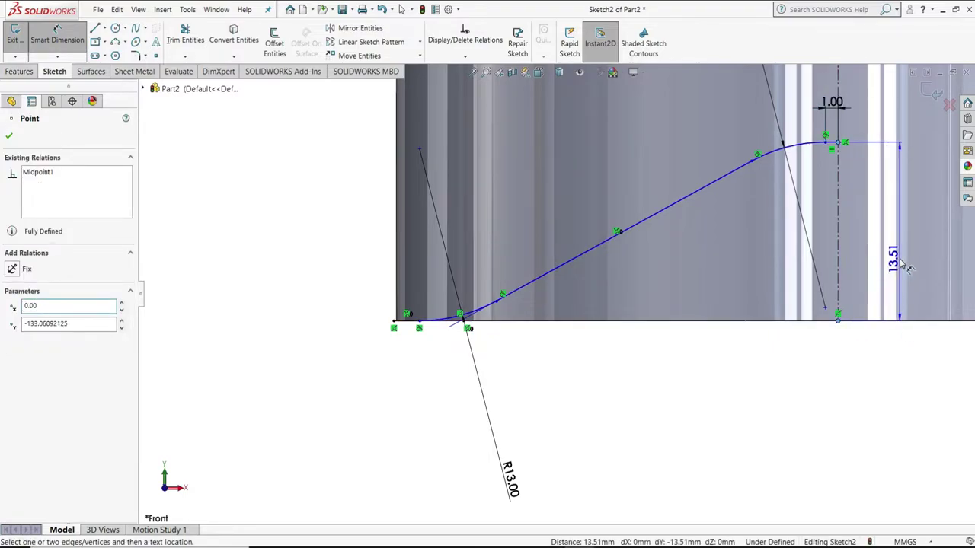
left_click(906, 266)
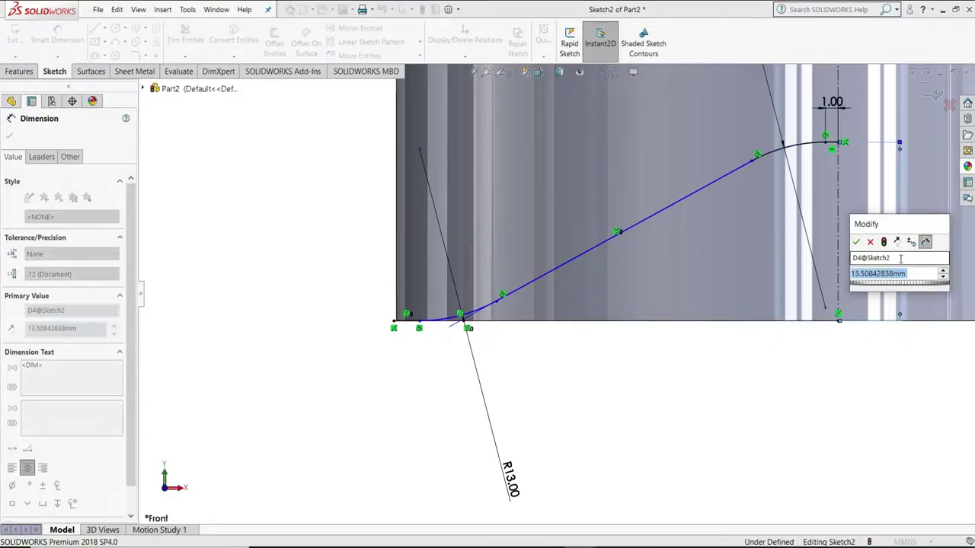
type("13")
key("Return")
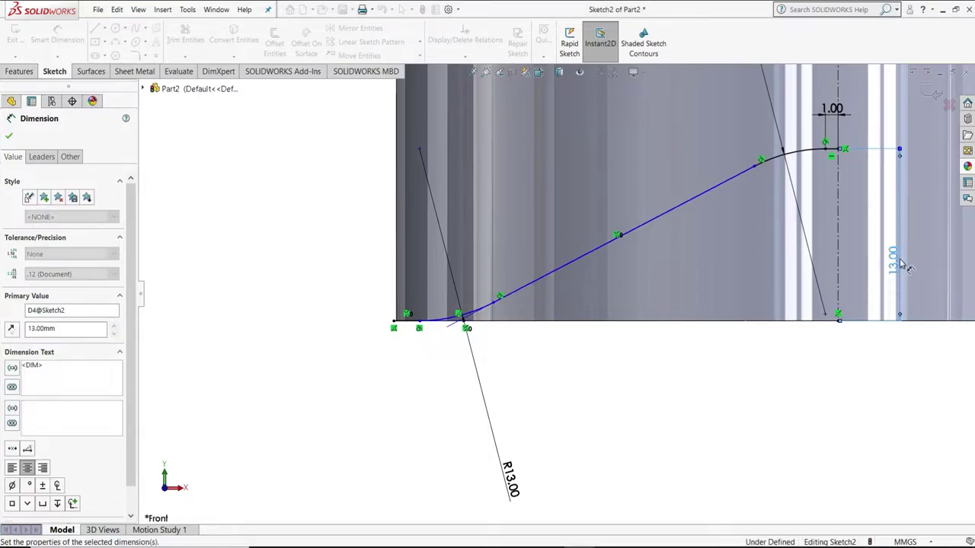
left_click(394, 327)
left_click(419, 327)
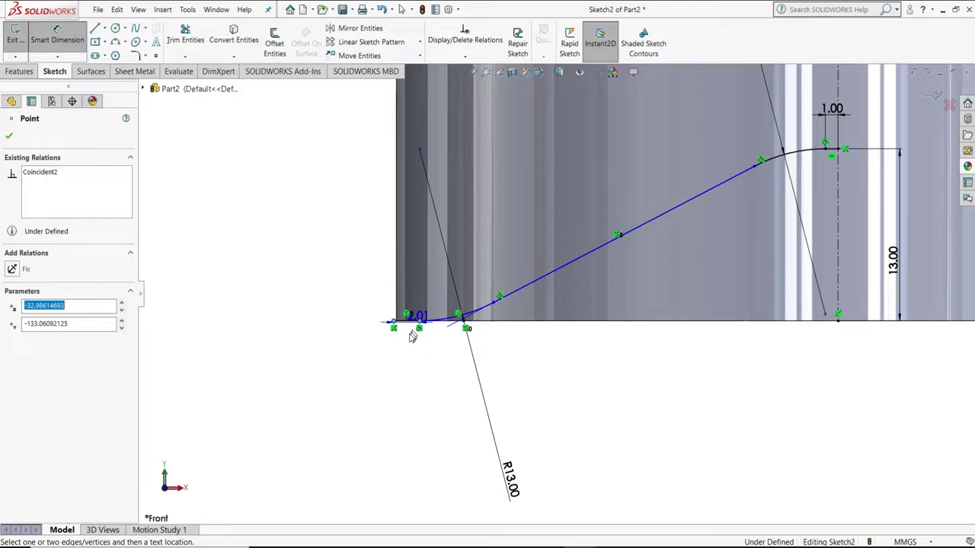
left_click(407, 371)
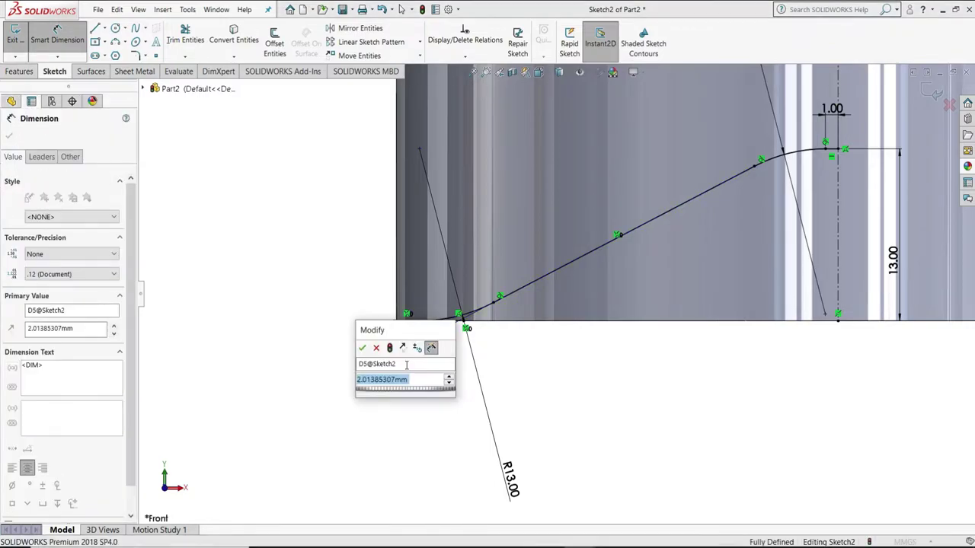
type("2")
key("Escape")
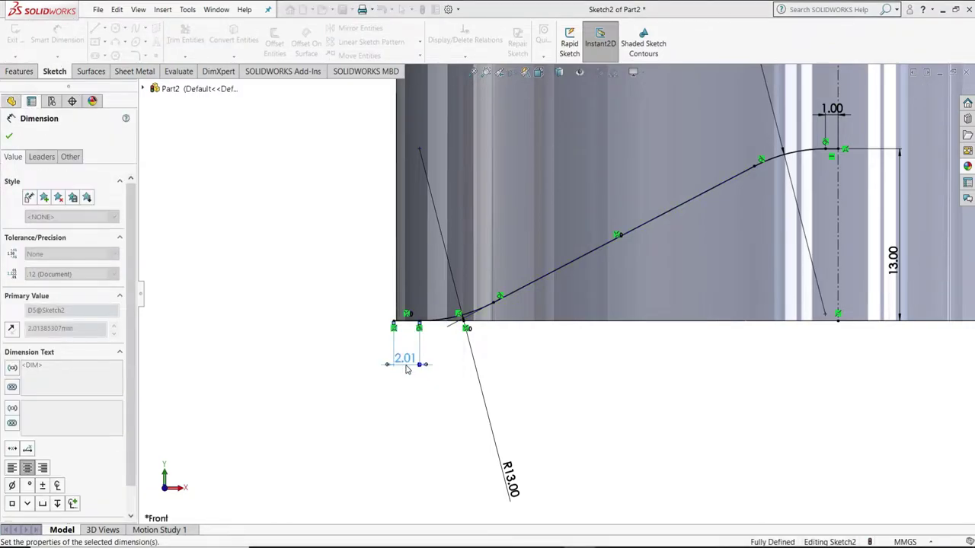
right_click(409, 383)
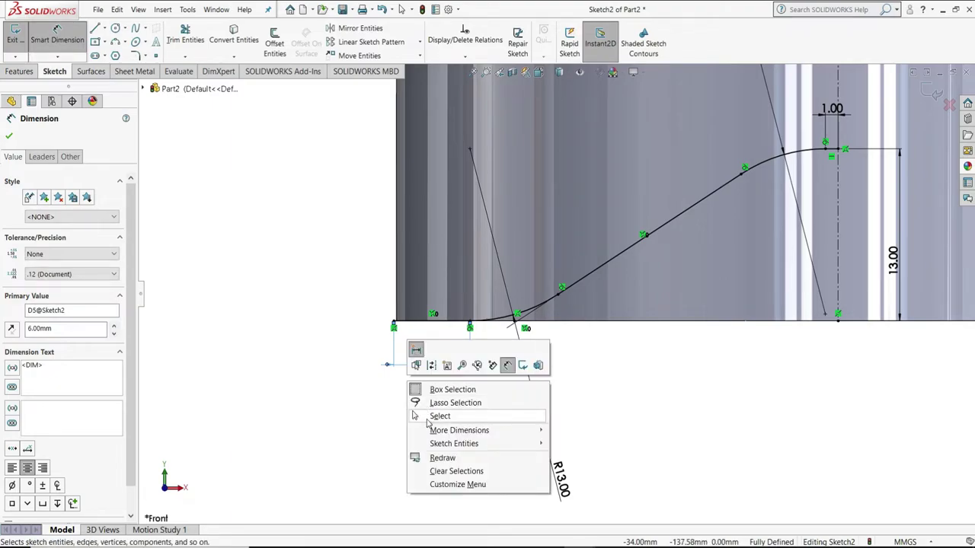
left_click(428, 419)
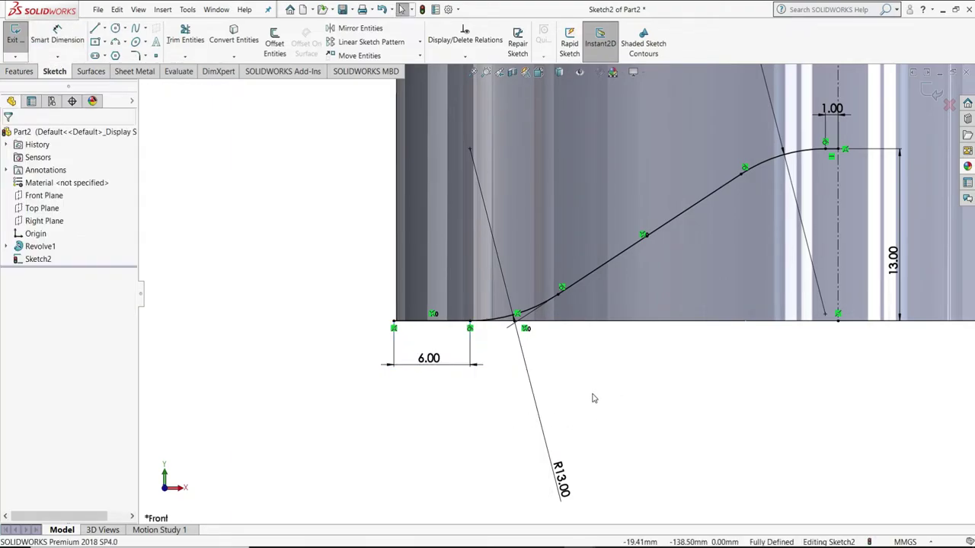
Close the profile with a 29 mm bottom line and a 13 mm vertical line to the curve's end
left_click(429, 326)
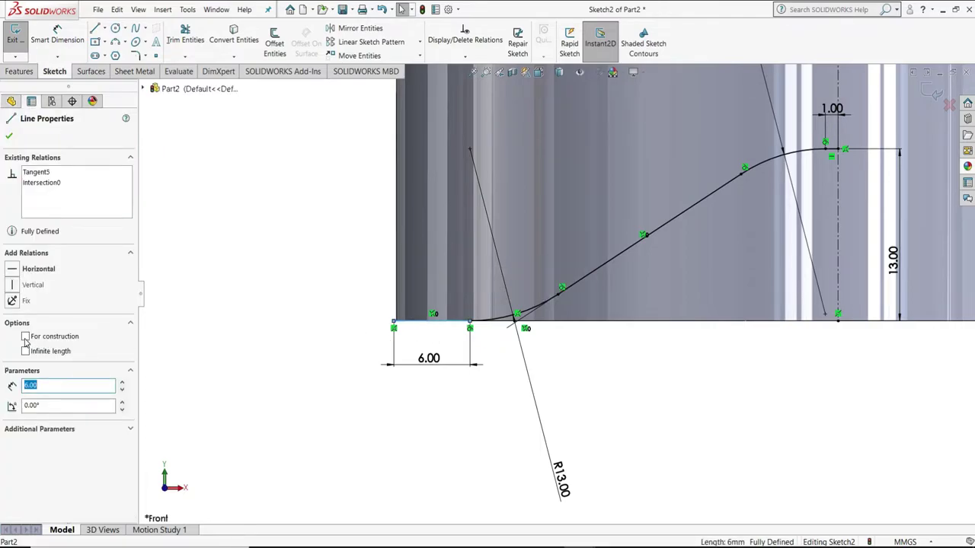
left_click(8, 136)
left_click(94, 29)
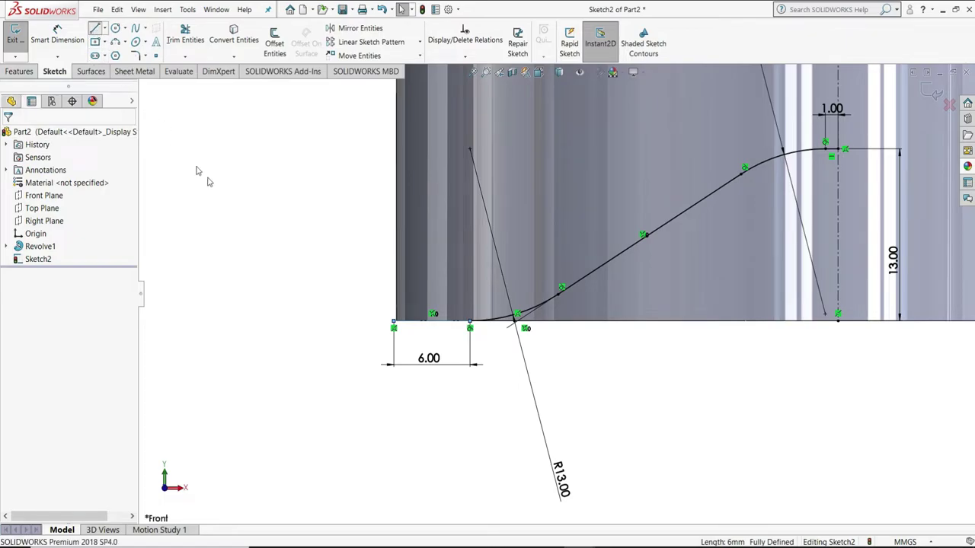
left_click(470, 323)
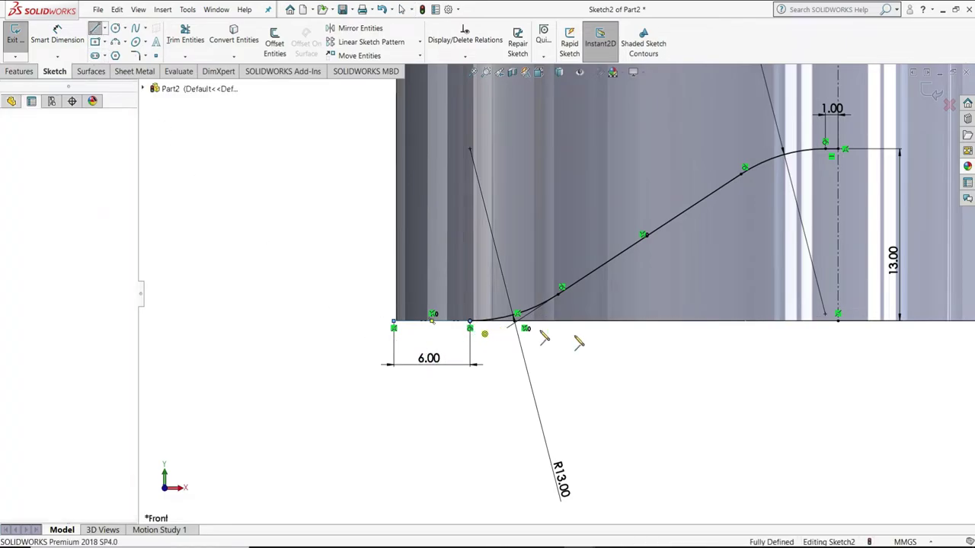
left_click(838, 320)
left_click(839, 147)
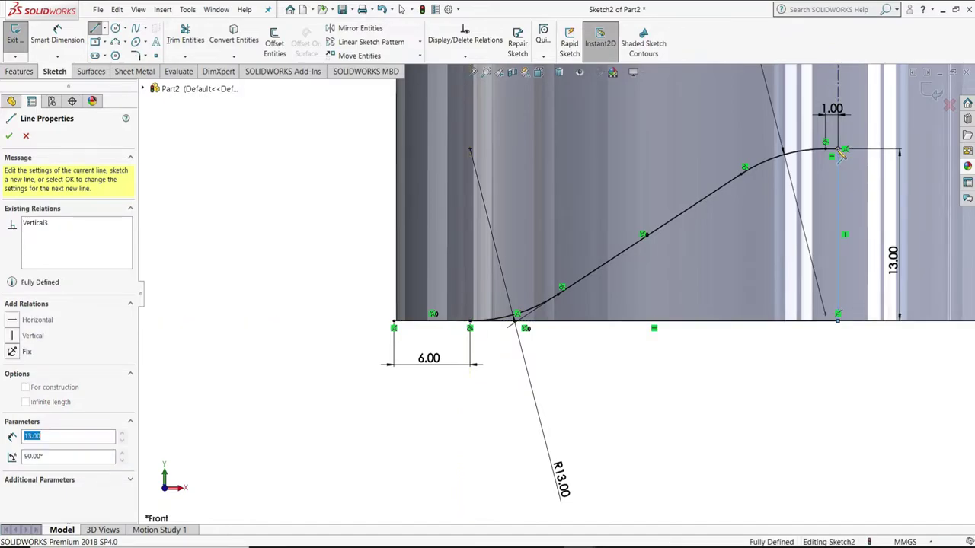
right_click(843, 154)
left_click(854, 224)
key("Escape")
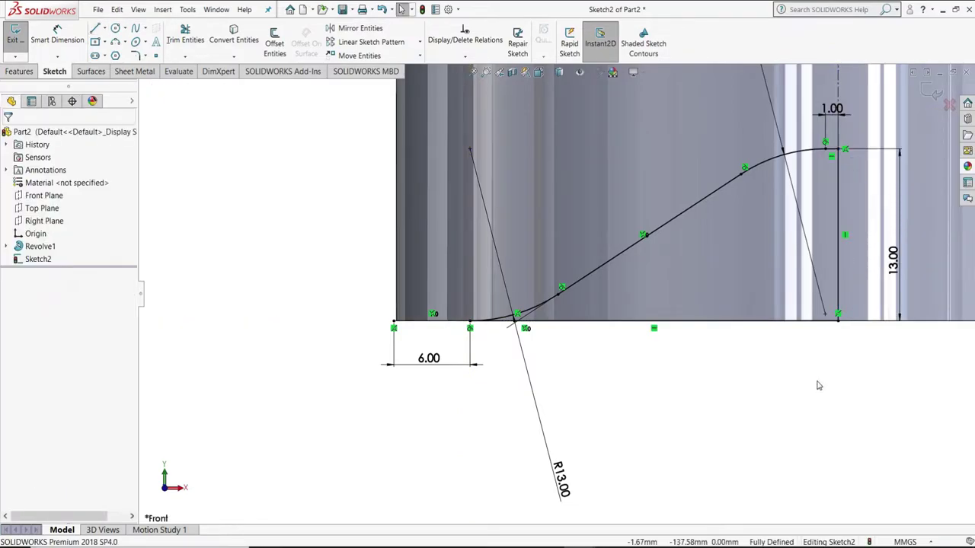
left_click(19, 71)
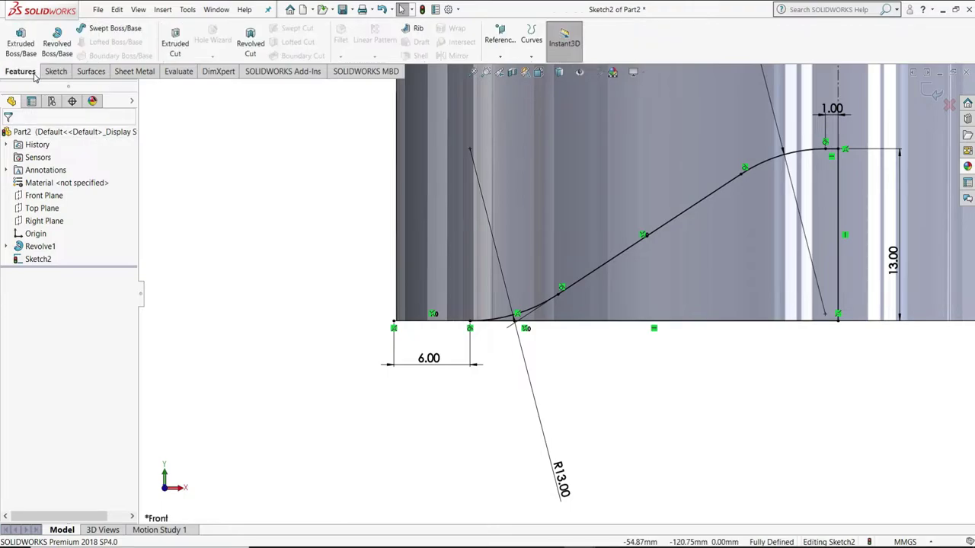
Revolve-cut the closed Sketch2 profile 360° around the centerline to recess the bottle's base, then view the bottom
left_click(253, 38)
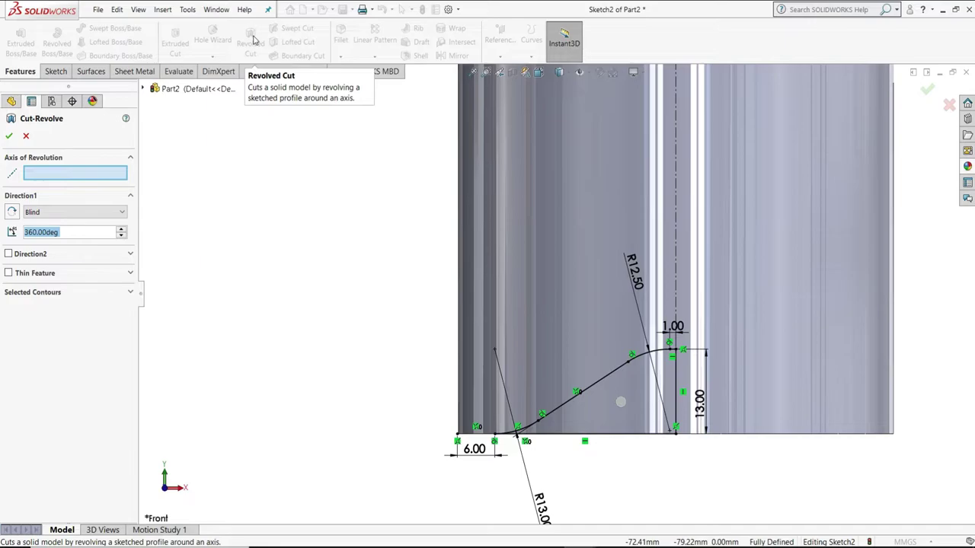
left_click(675, 221)
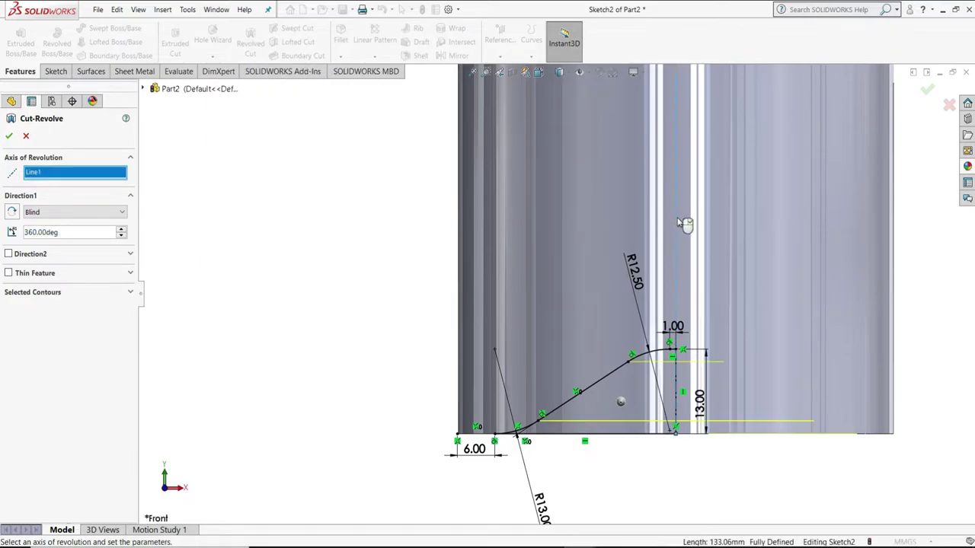
left_click(130, 291)
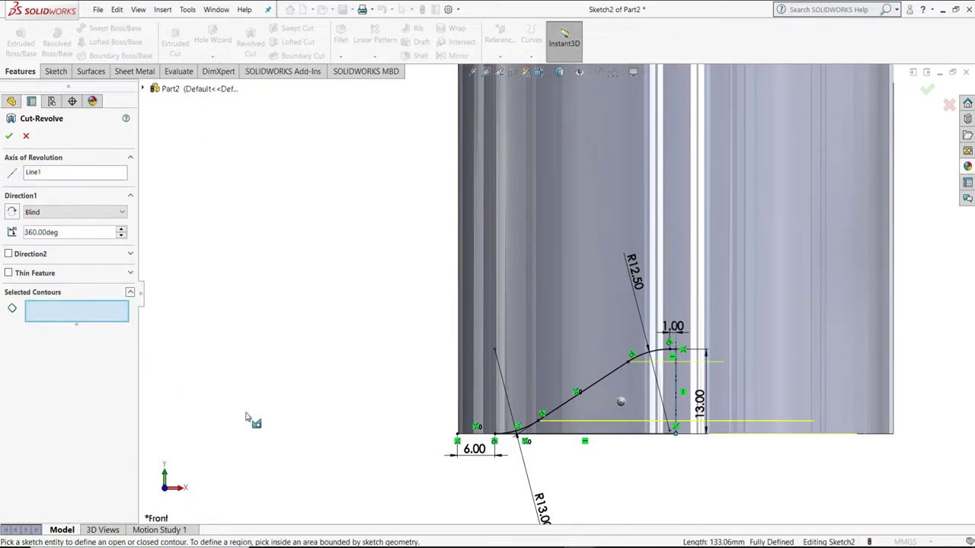
left_click(621, 385)
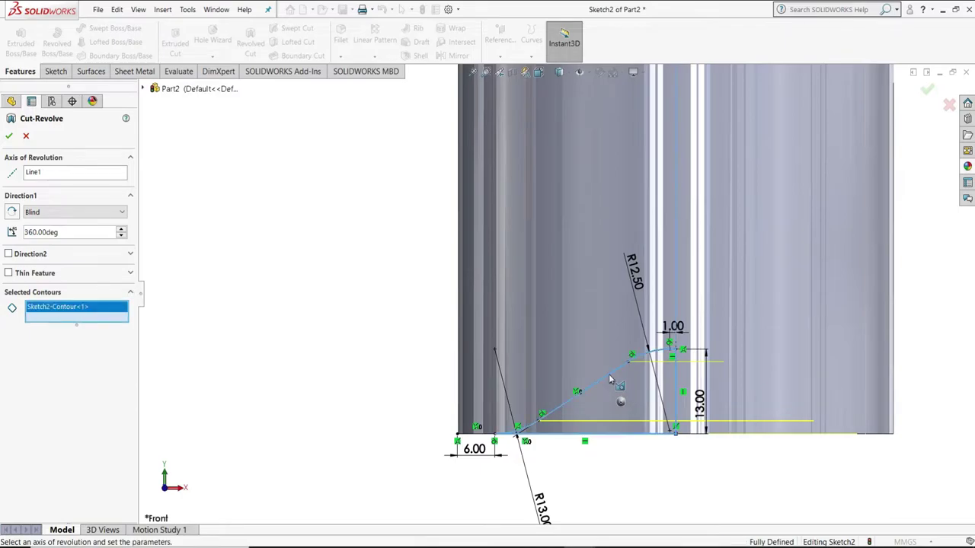
left_click(9, 136)
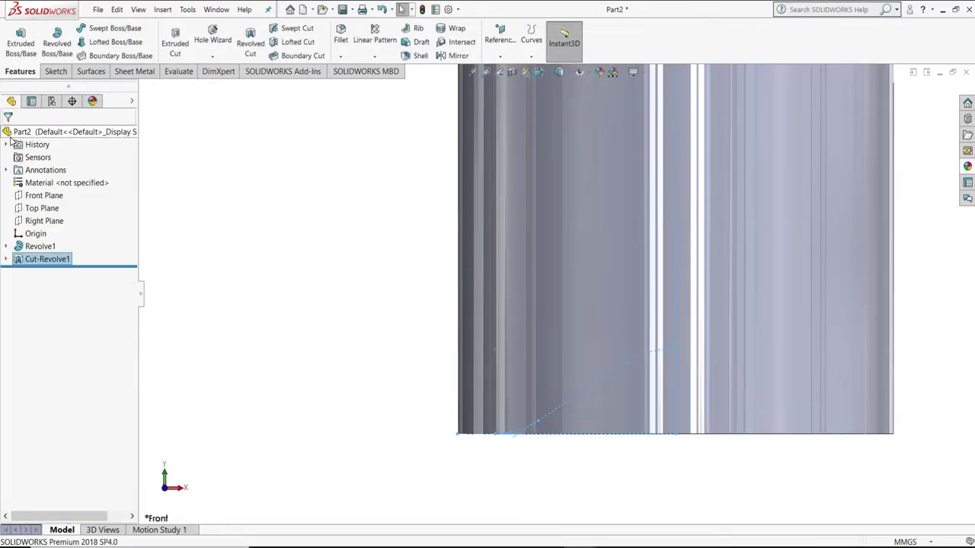
left_click(331, 275)
mouse_move(656, 453)
middle_mouse_down()
mouse_move(653, 322)
mouse_move(649, 362)
middle_mouse_up()
scroll(720, 401, "up", 2)
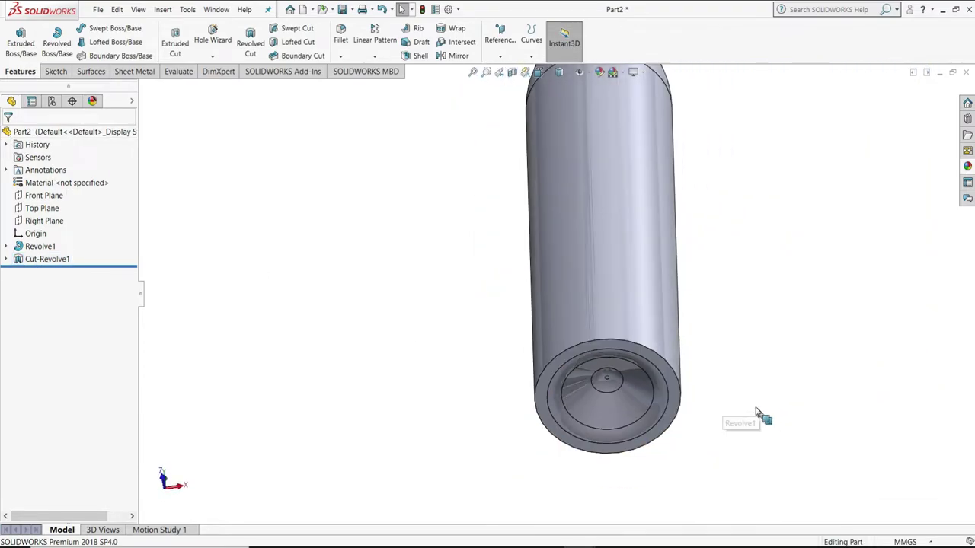
mouse_move(757, 414)
middle_mouse_down()
mouse_move(738, 431)
mouse_move(736, 402)
mouse_move(696, 367)
middle_mouse_up()
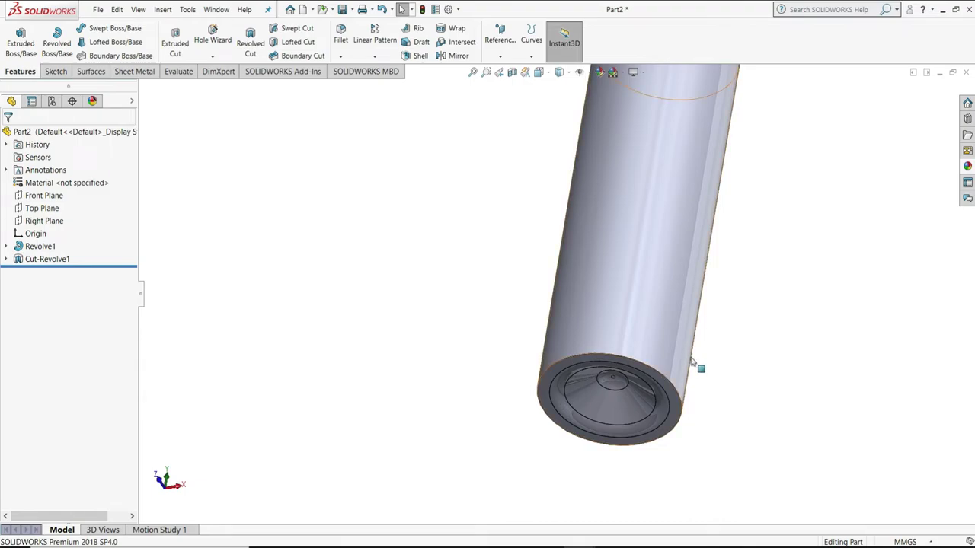
scroll(667, 405, "down", 1)
scroll(668, 405, "down", 2)
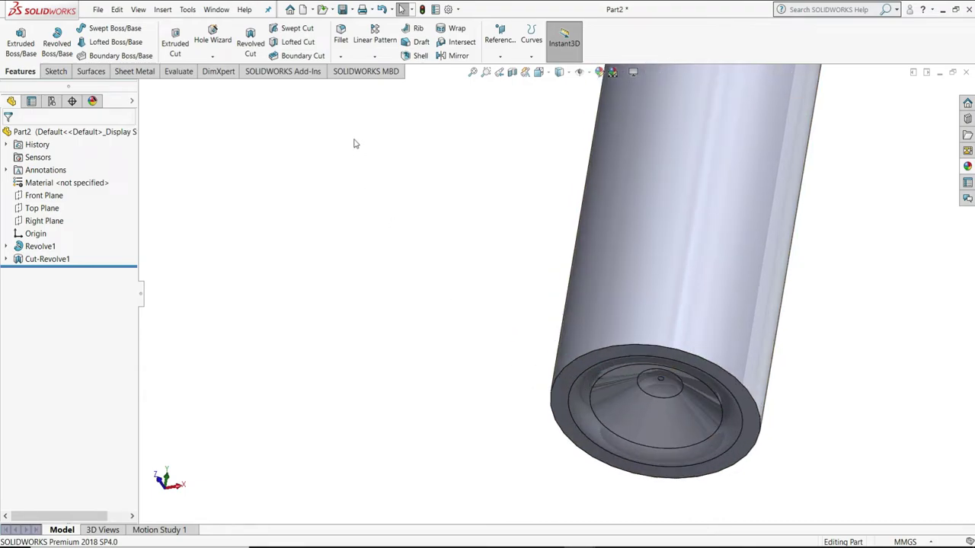
Fillet the bottle's outer bottom edge with a 4 mm radius
left_click(348, 46)
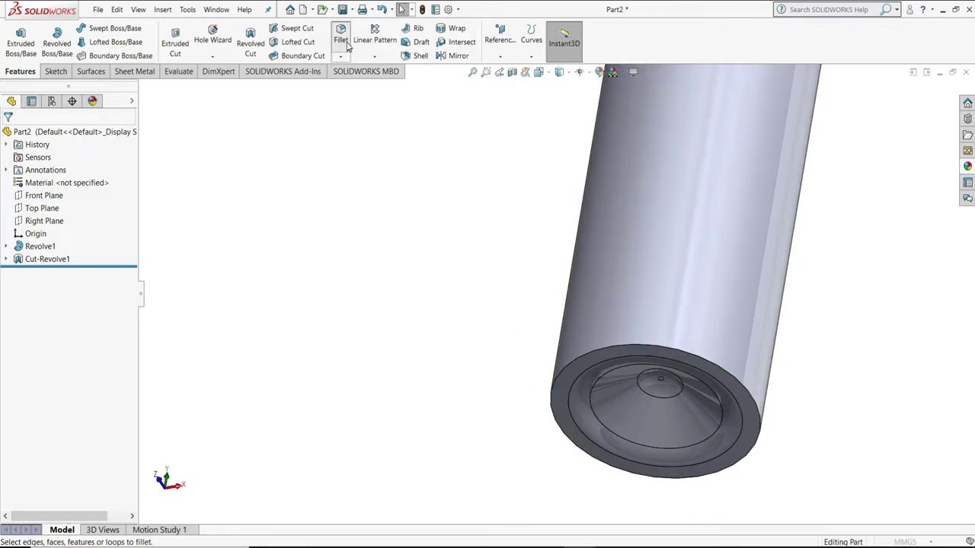
left_click(573, 366)
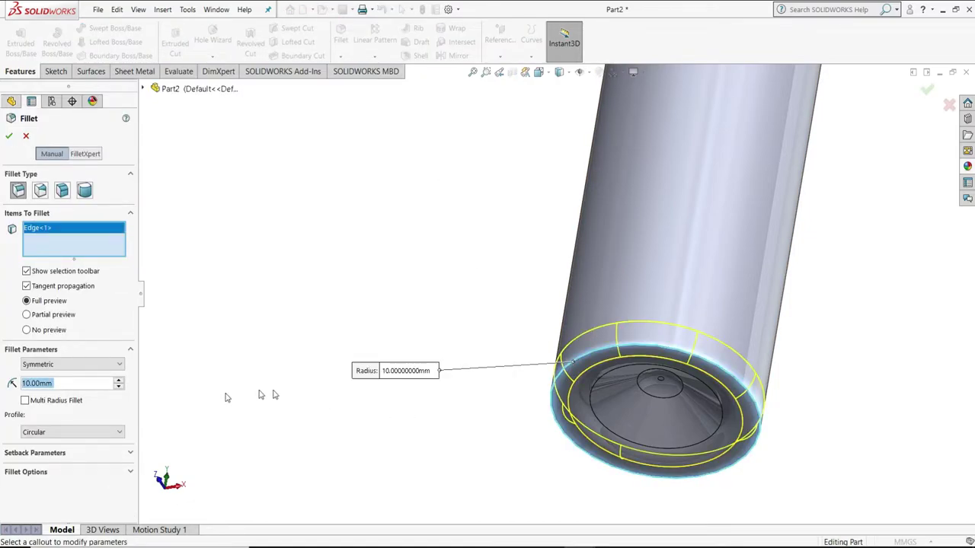
type("4")
key("Return")
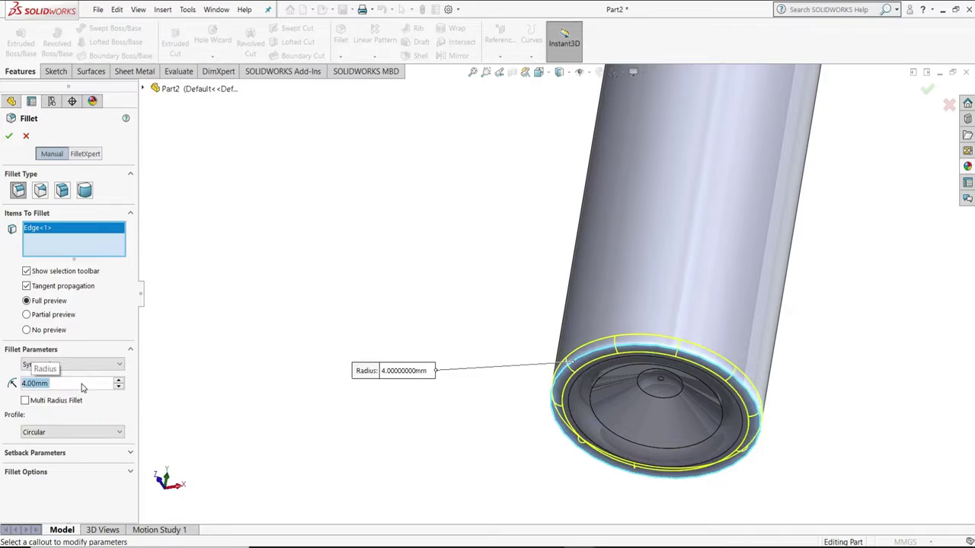
left_click(10, 138)
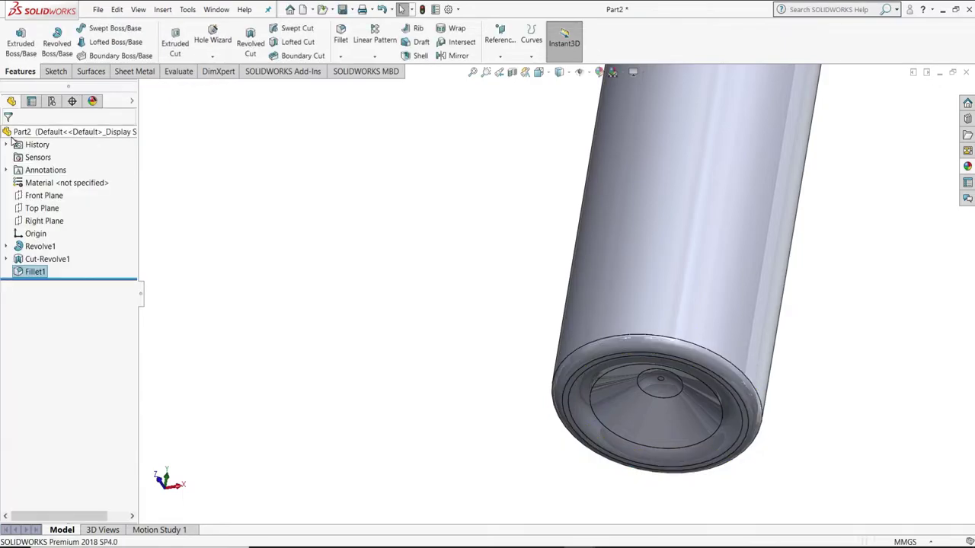
scroll(401, 411, "up", 2)
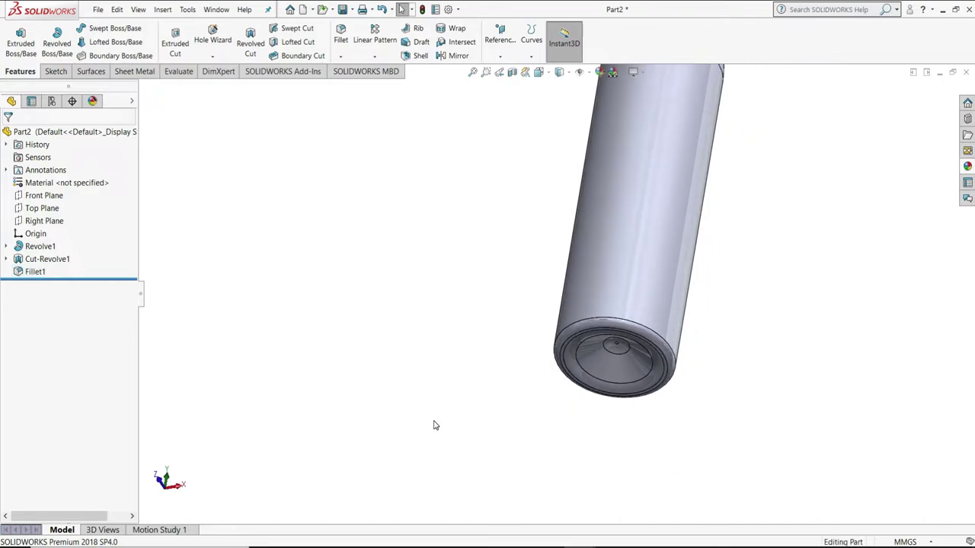
Shell the bottle to 3 mm walls, removing the neck's top face as the opening
key("ctrl+7")
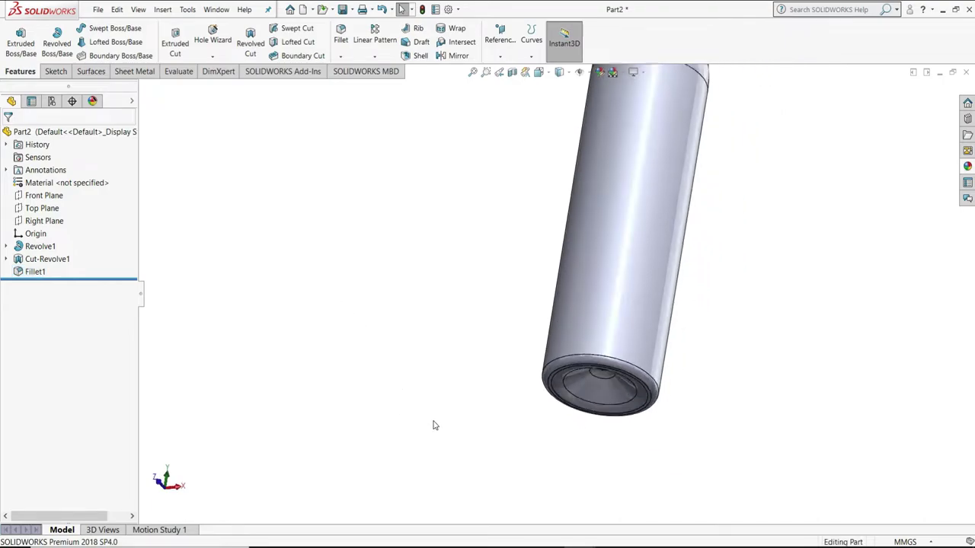
left_click(415, 56)
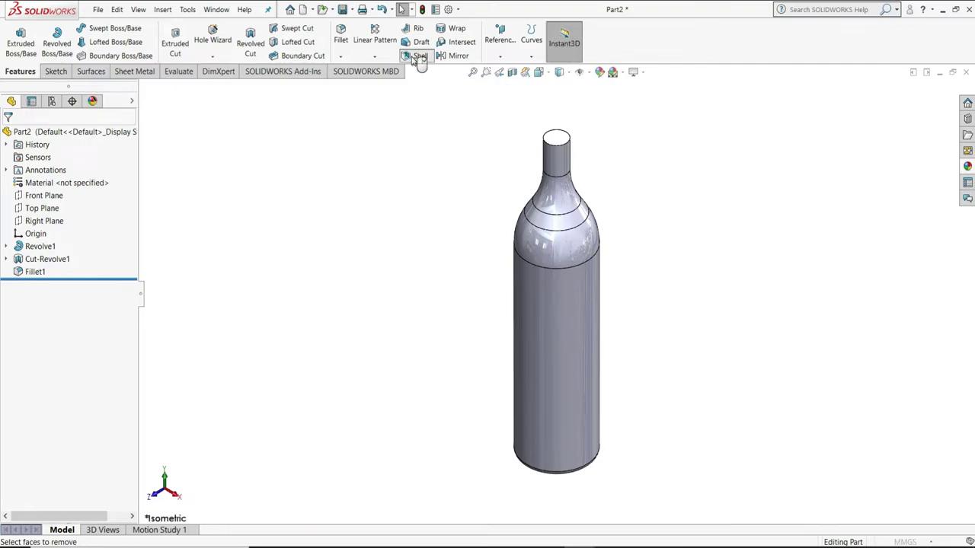
left_click(560, 142)
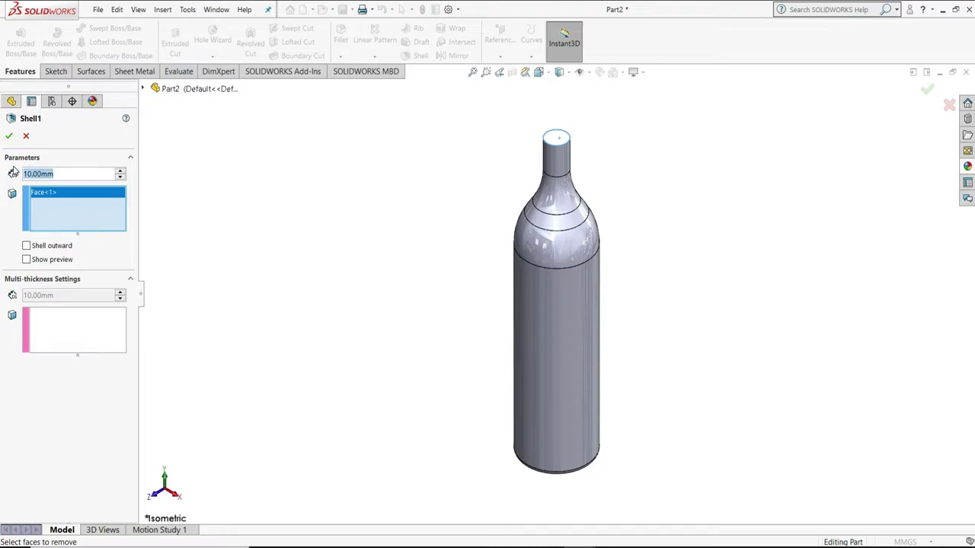
type("3")
key("Return")
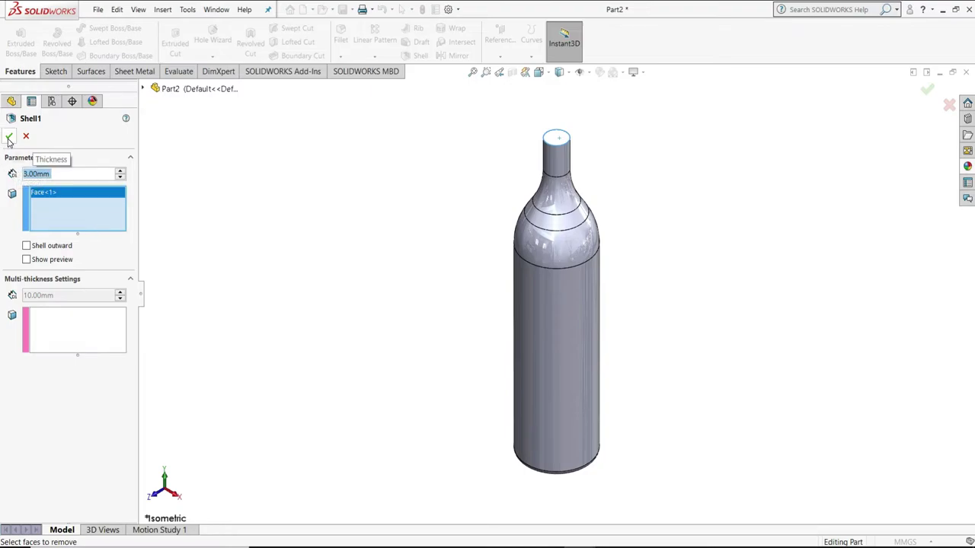
left_click(9, 137)
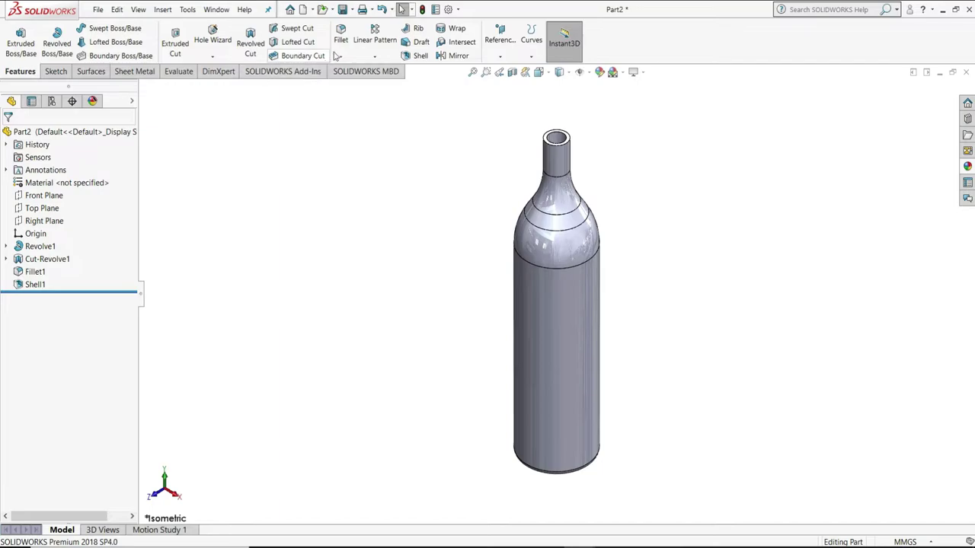
Round the neck's top rim edge with a 1.5 mm fillet
left_click(340, 42)
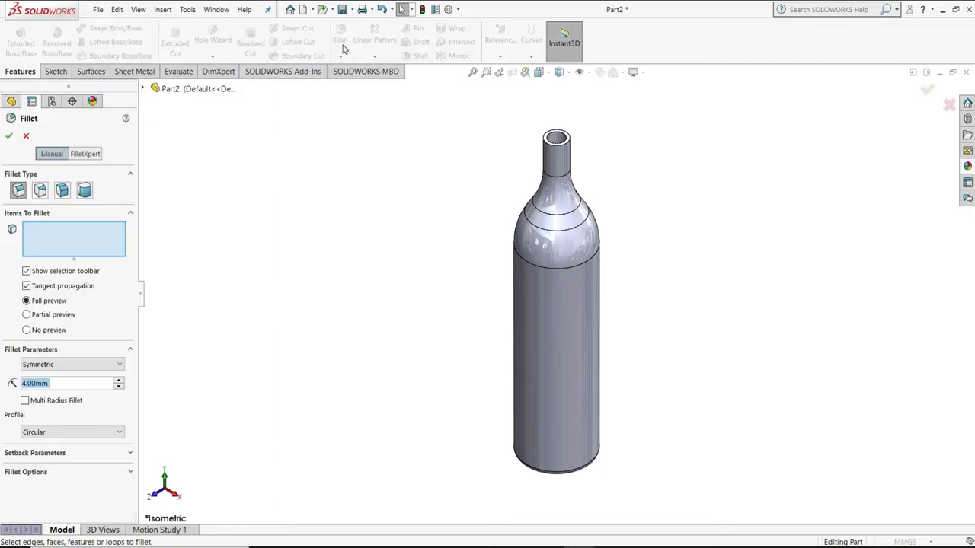
scroll(574, 149, "down", 2)
scroll(568, 168, "down", 2)
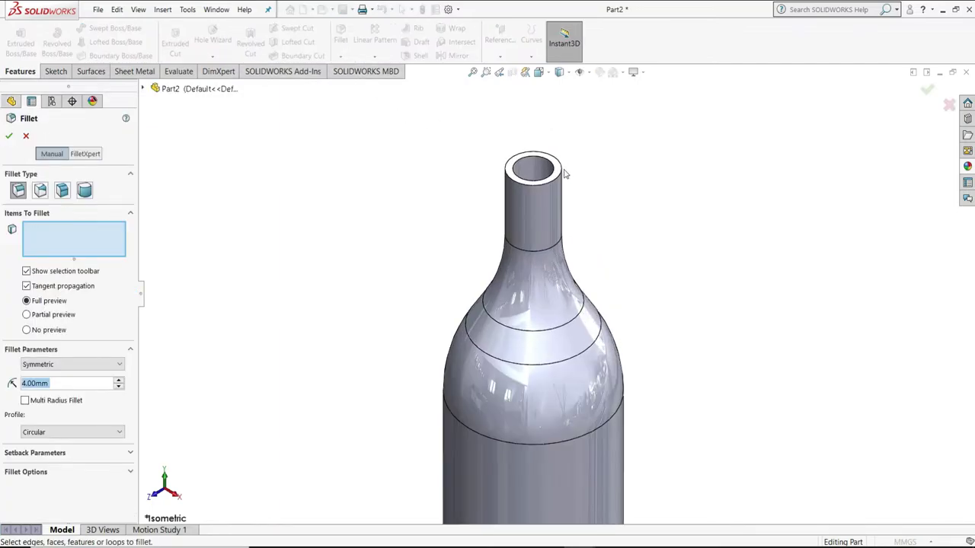
left_click(562, 180)
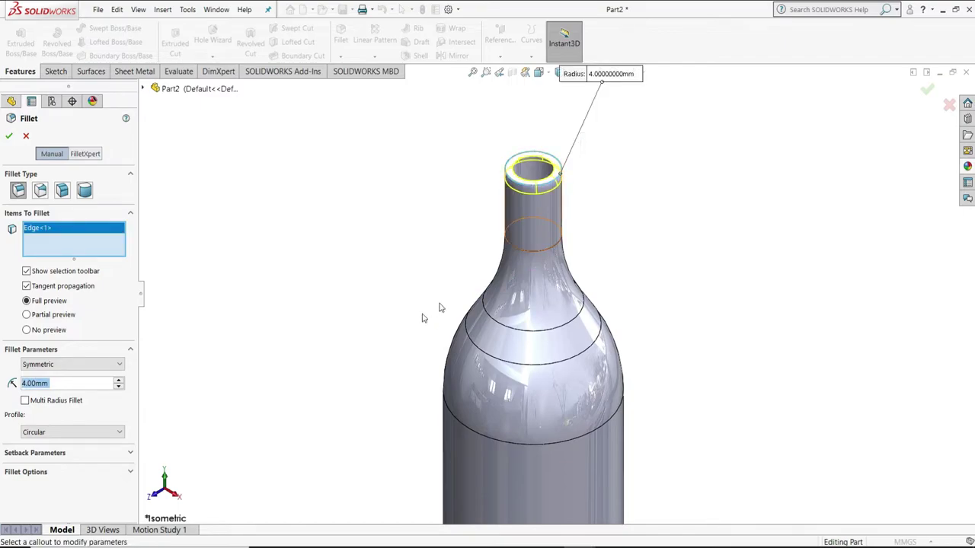
type("1.5")
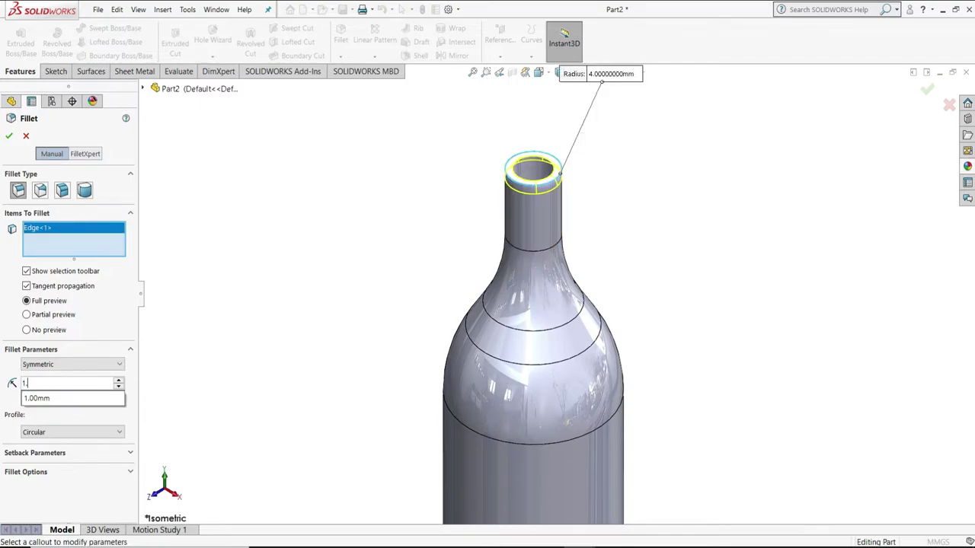
key("Return")
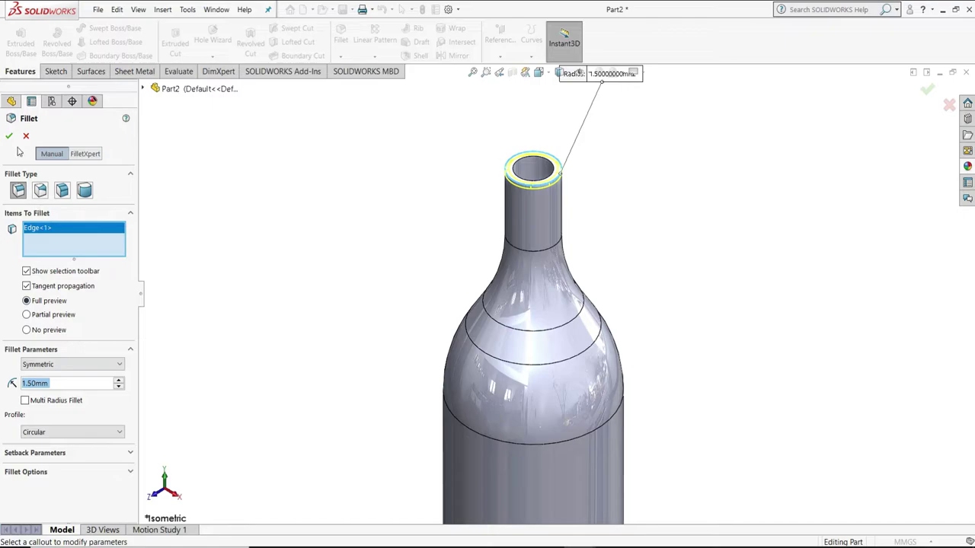
left_click(9, 136)
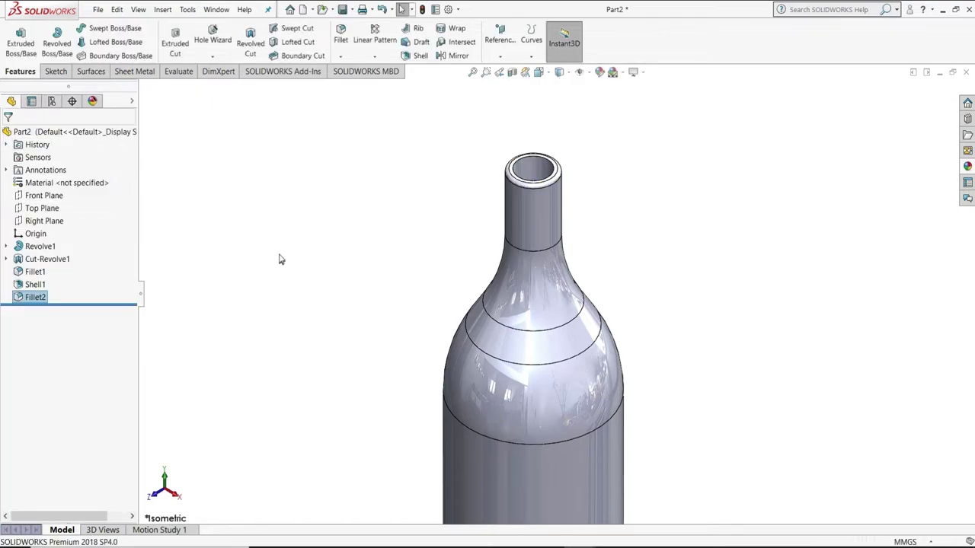
Create reference plane Plane1 offset 60 mm from the Front Plane
key("f")
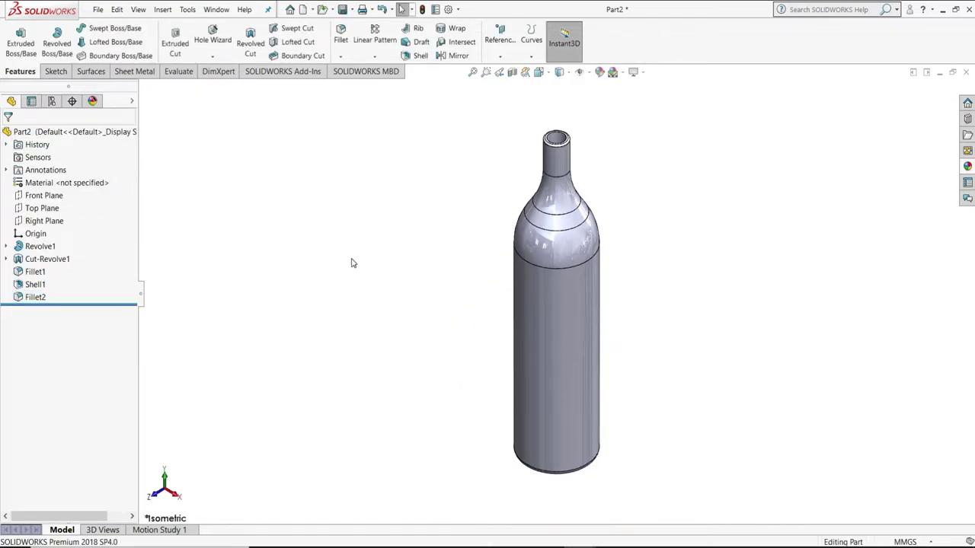
left_click(500, 57)
left_click(507, 69)
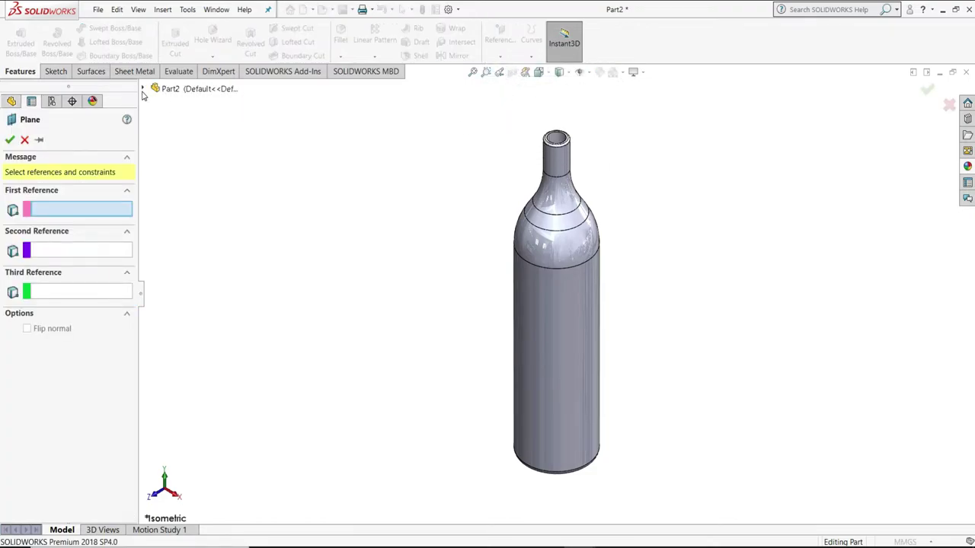
left_click(143, 89)
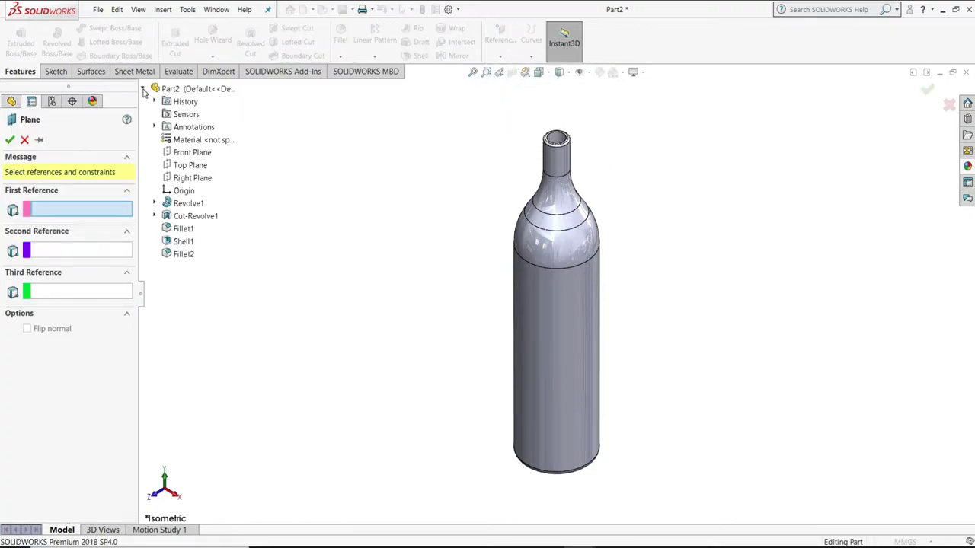
left_click(190, 156)
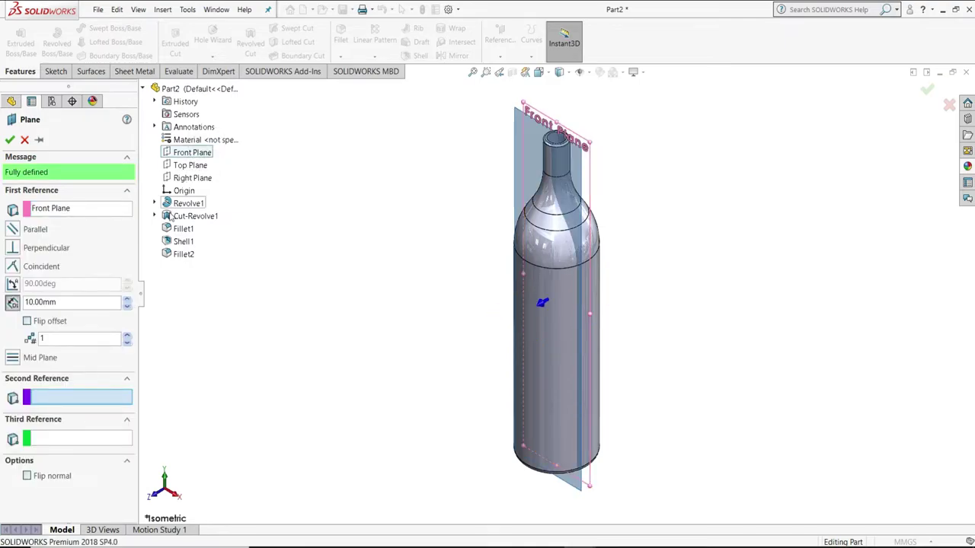
left_click(127, 302)
left_click(127, 301)
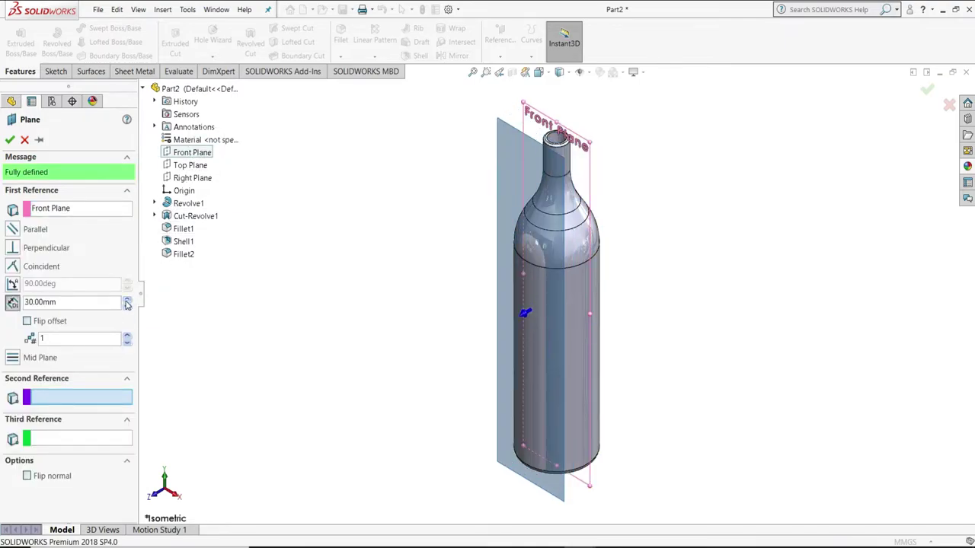
left_click(127, 302)
left_click(127, 302)
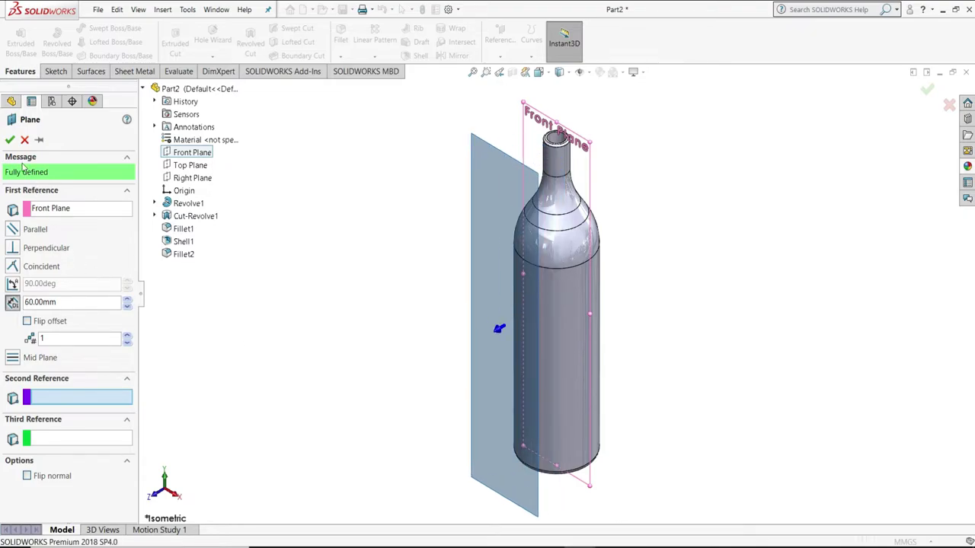
left_click(7, 140)
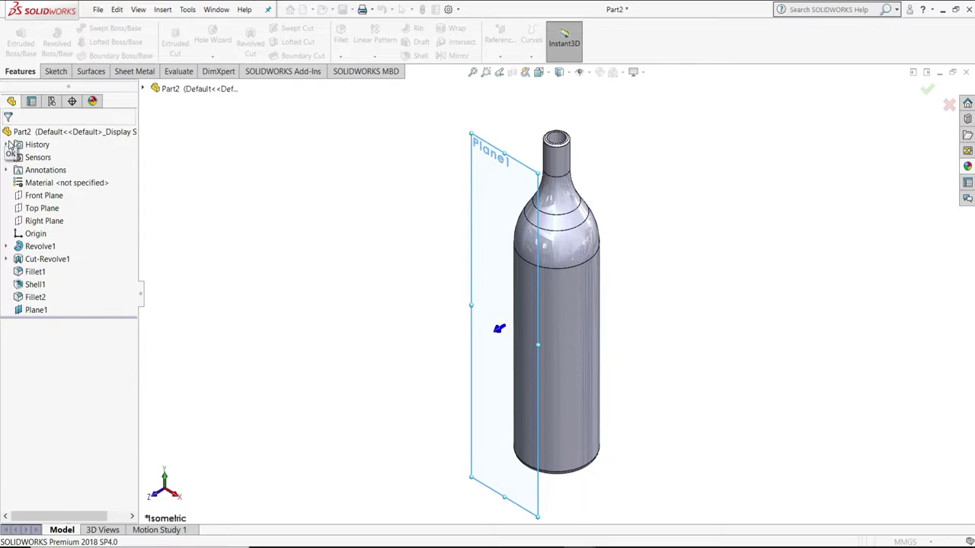
Sketch a slanted straight slot on Plane1, about 107.85 mm long and 19.75 mm wide
key("s")
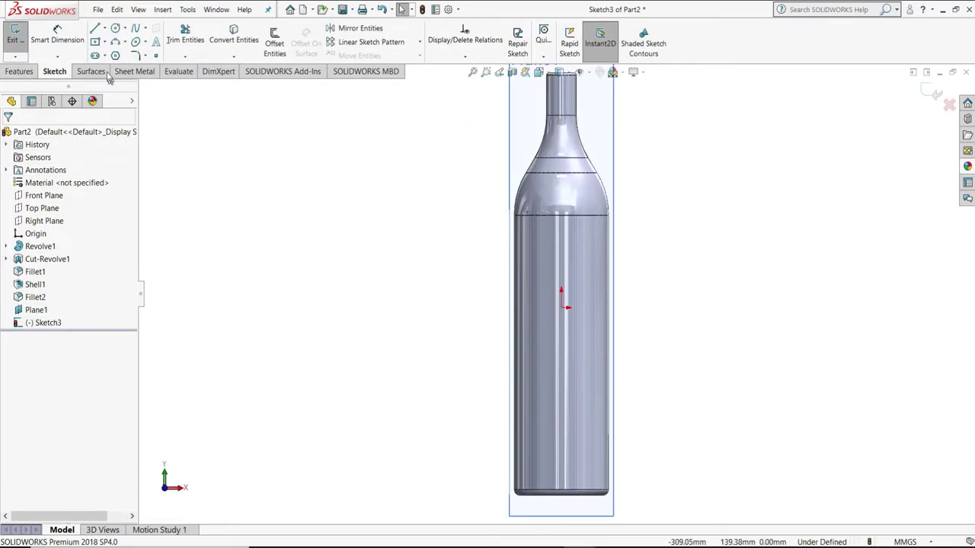
left_click(95, 56)
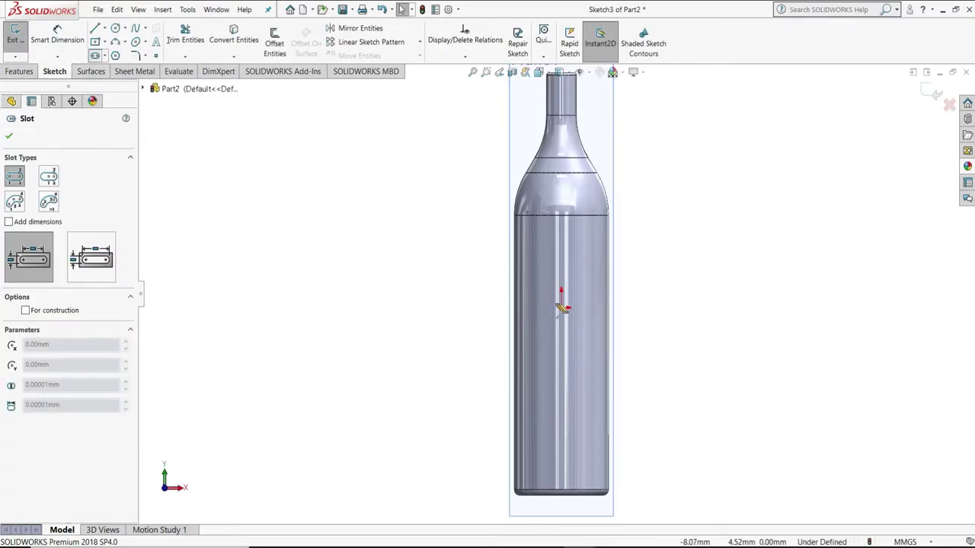
left_click(592, 284)
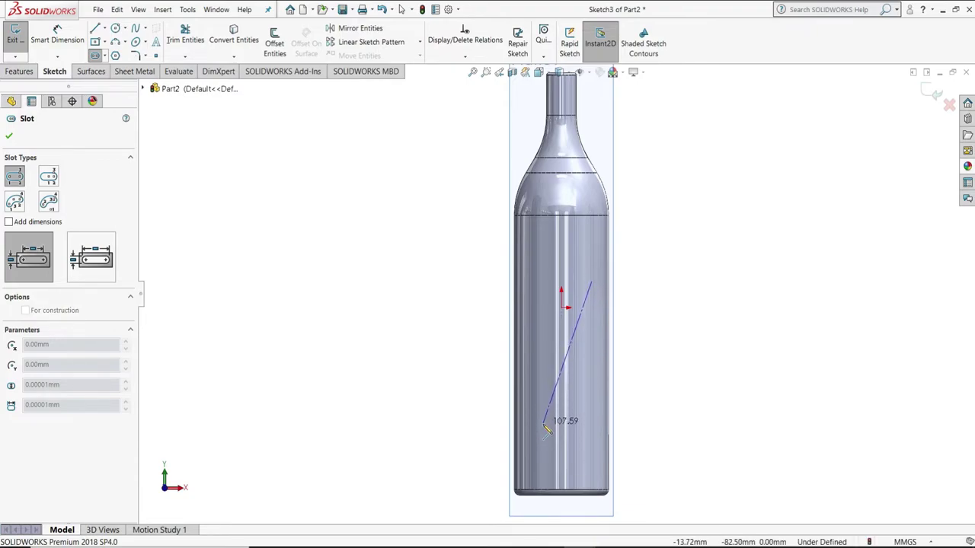
left_click(543, 424)
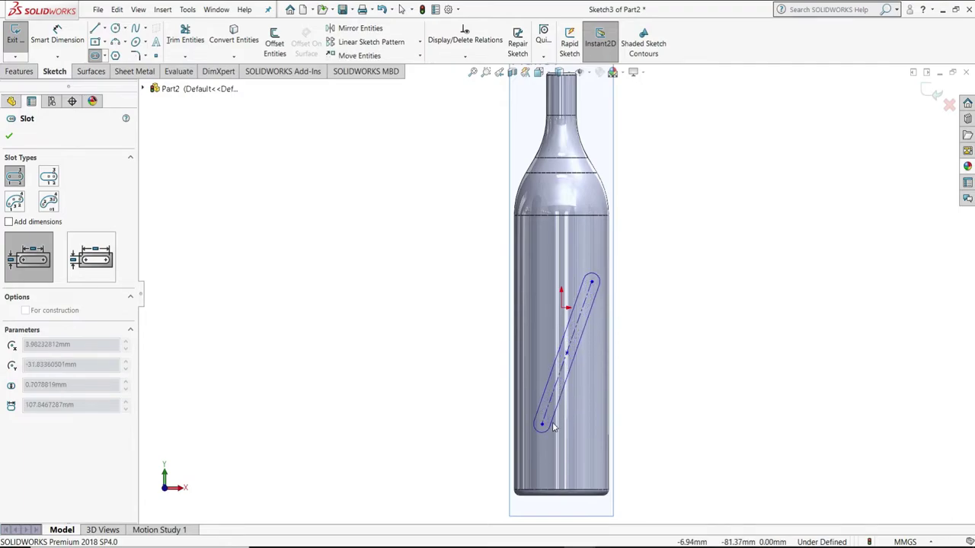
left_click(558, 429)
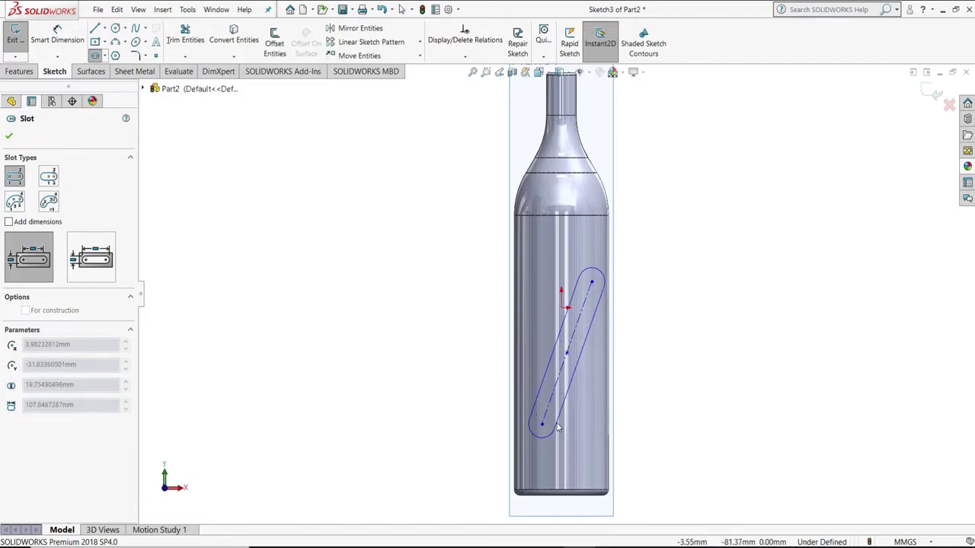
right_click(568, 432)
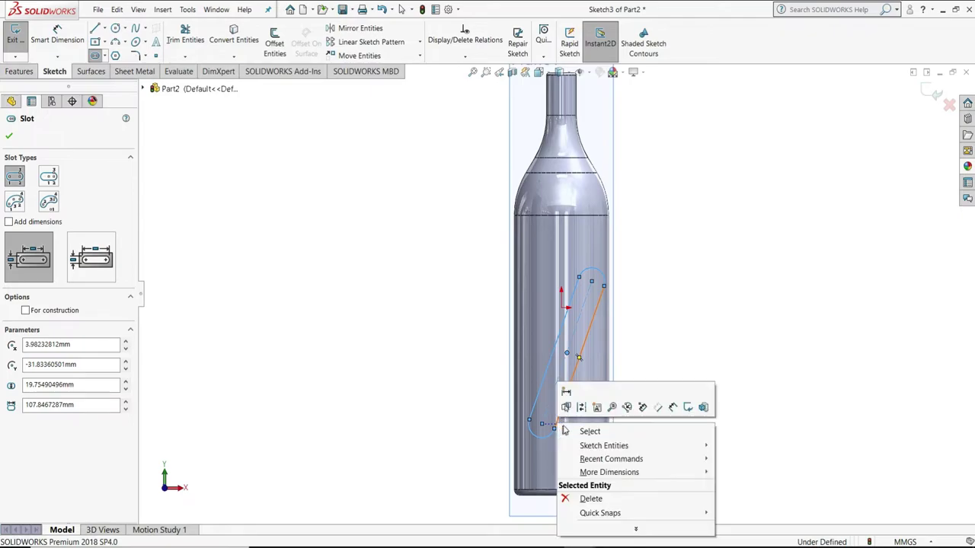
left_click(582, 431)
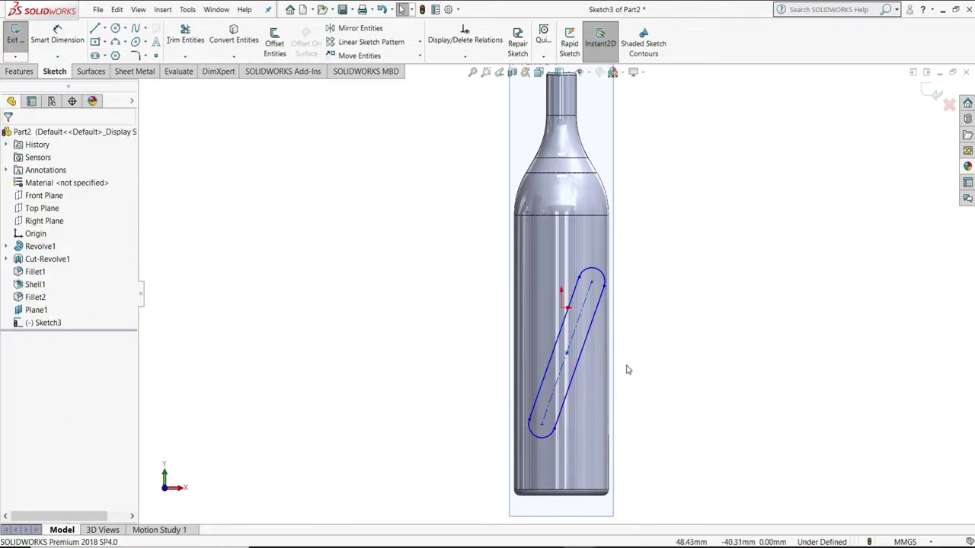
Dimension the slot's vertical span as 110 mm
left_click(61, 35)
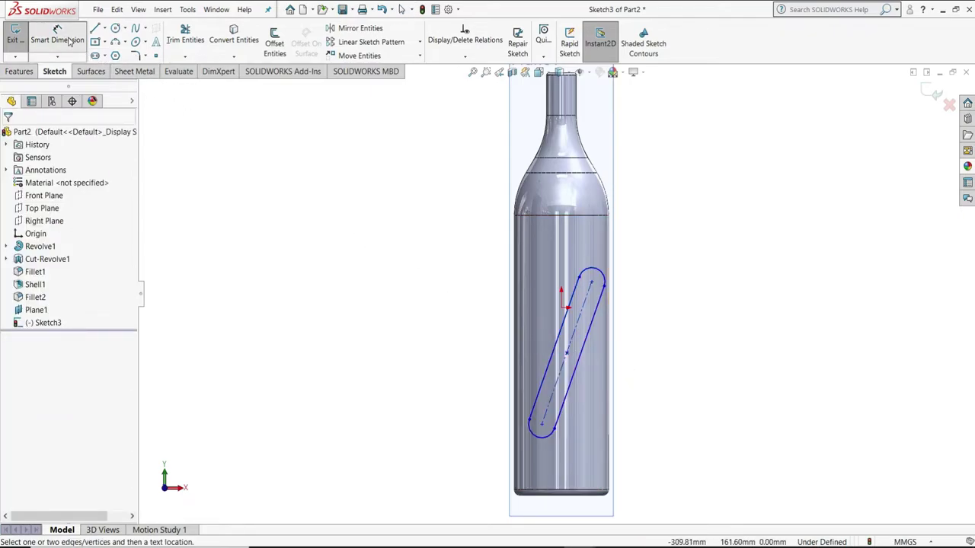
left_click(577, 340)
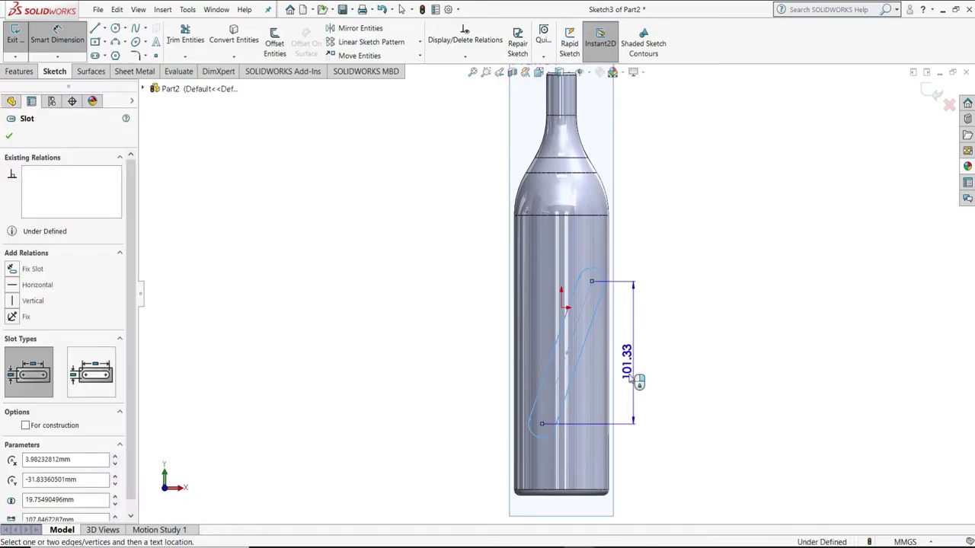
left_click(649, 385)
type("110")
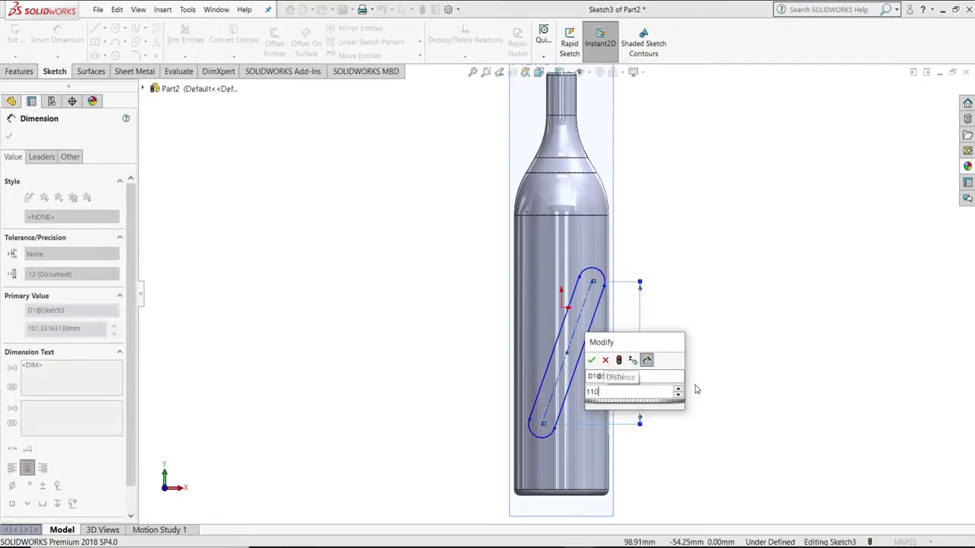
key("Return")
key("Escape")
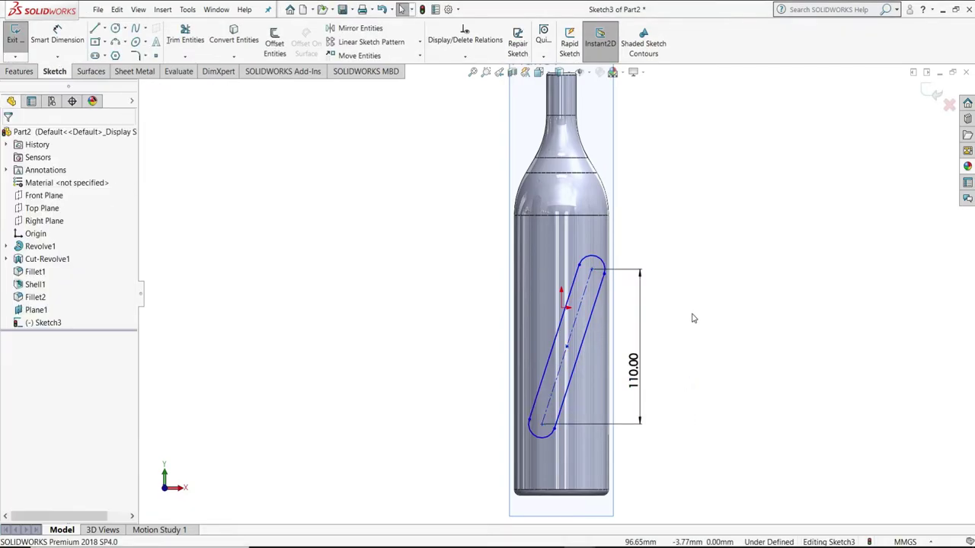
Dimension the slot centre's vertical offset from the sketch origin to 30 mm
left_click(55, 52)
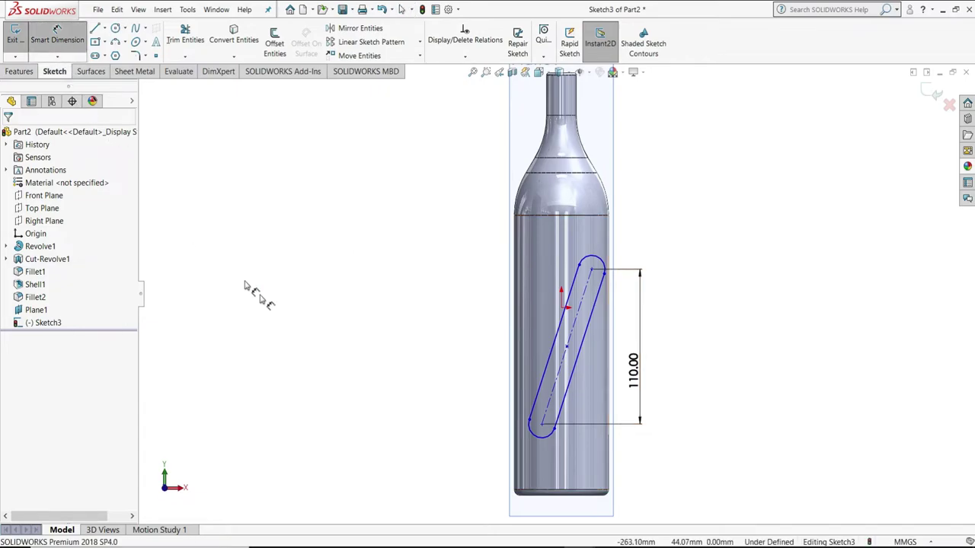
left_click(564, 307)
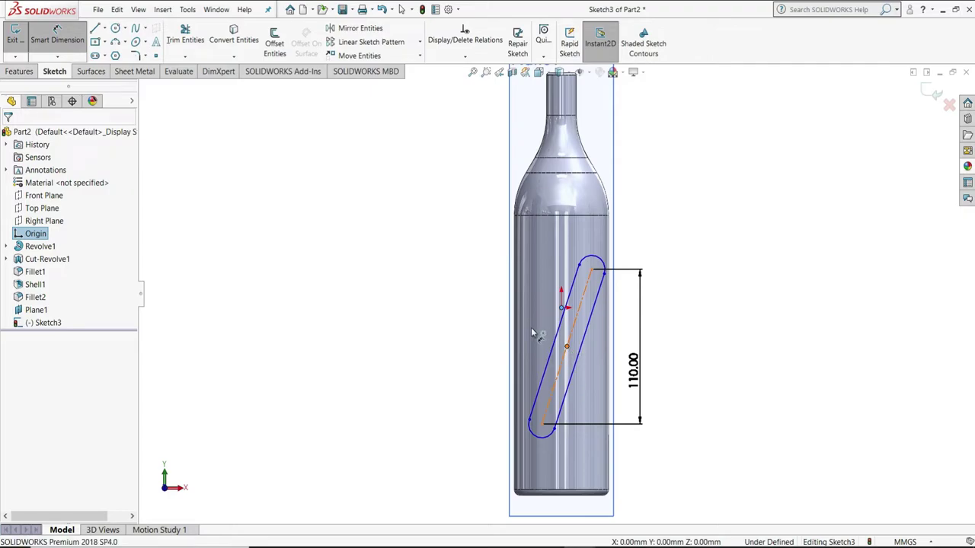
left_click(567, 348)
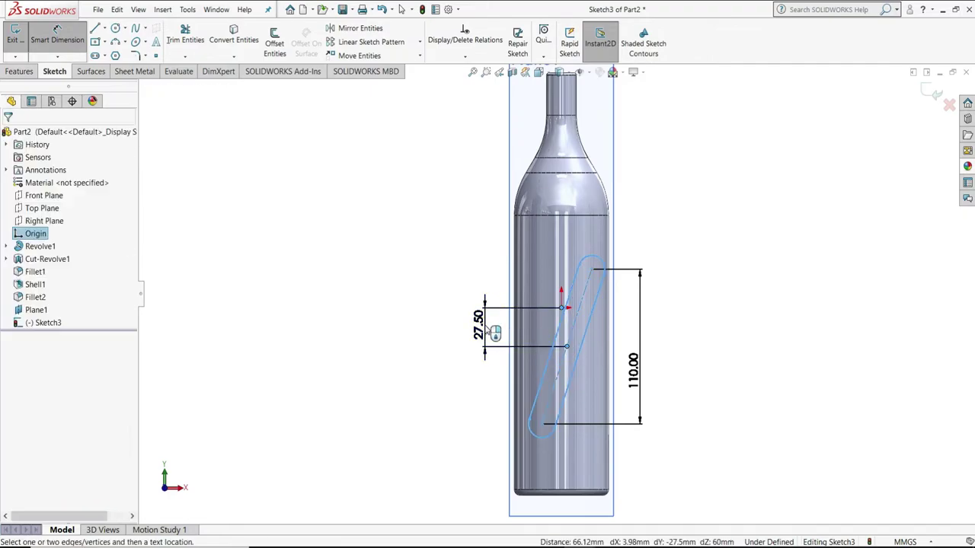
left_click(493, 333)
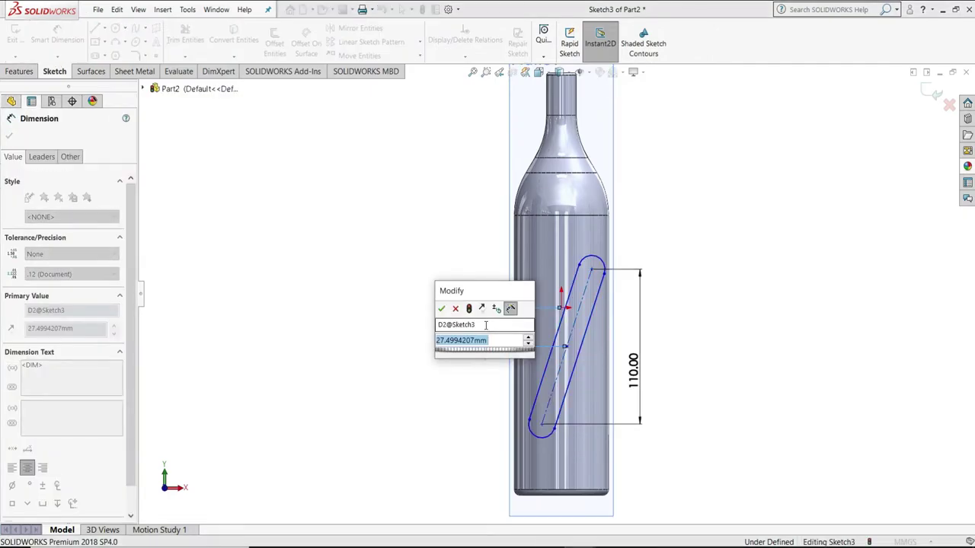
type("27.5")
key("Return")
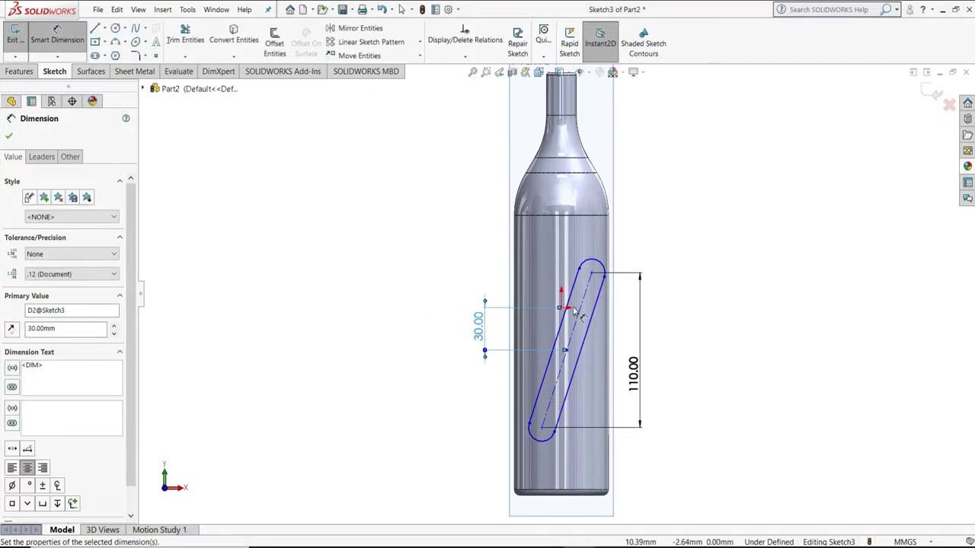
key("Escape")
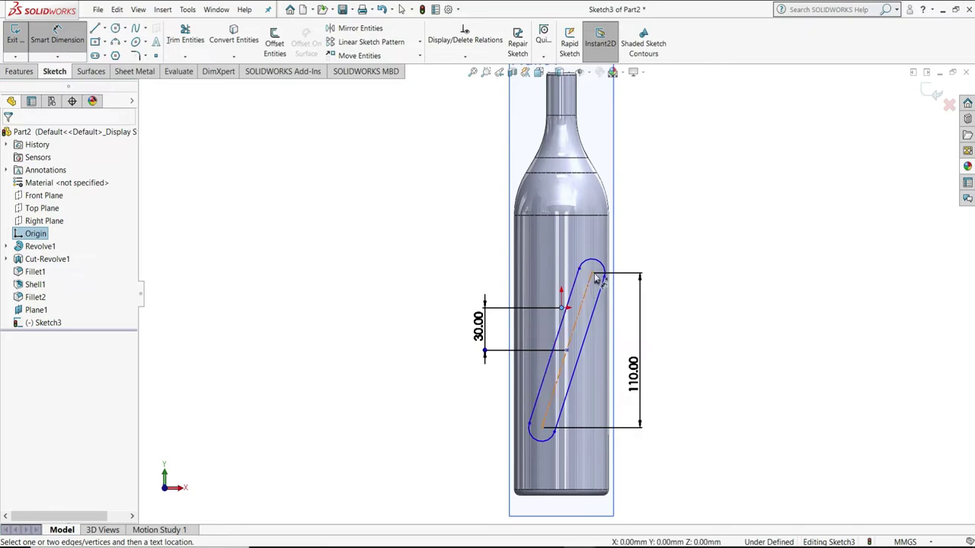
Dimension the slot's top end 23 mm horizontally and set its end radius to R10
left_click(593, 274)
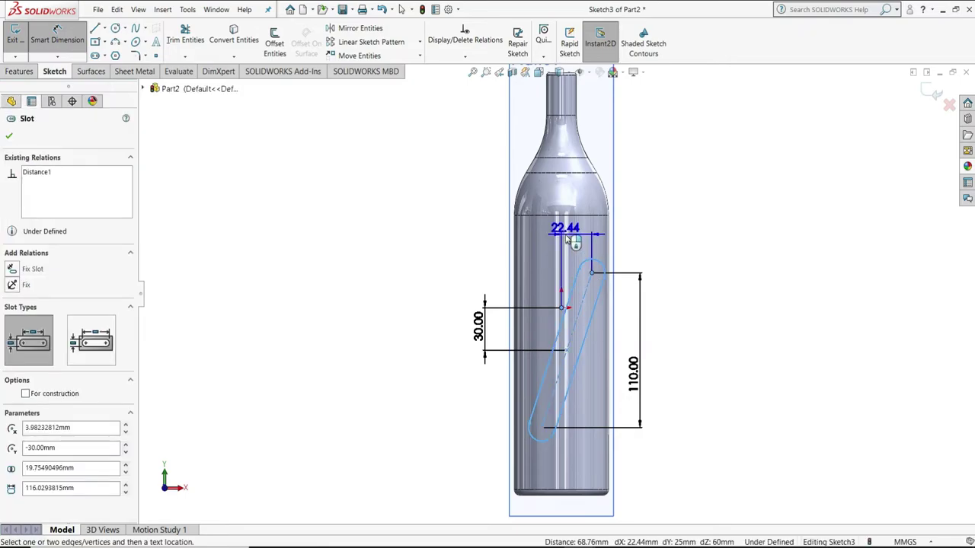
left_click(584, 237)
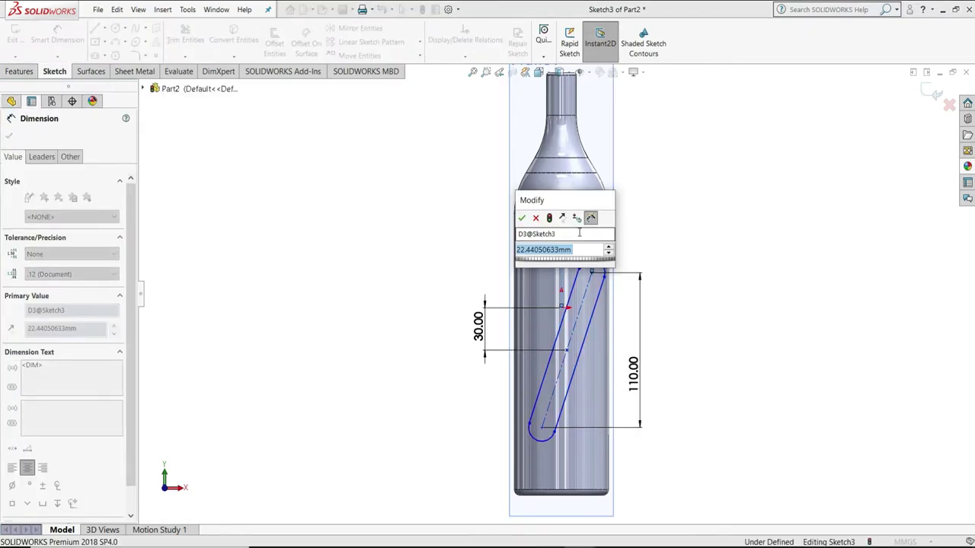
type("23")
key("Return")
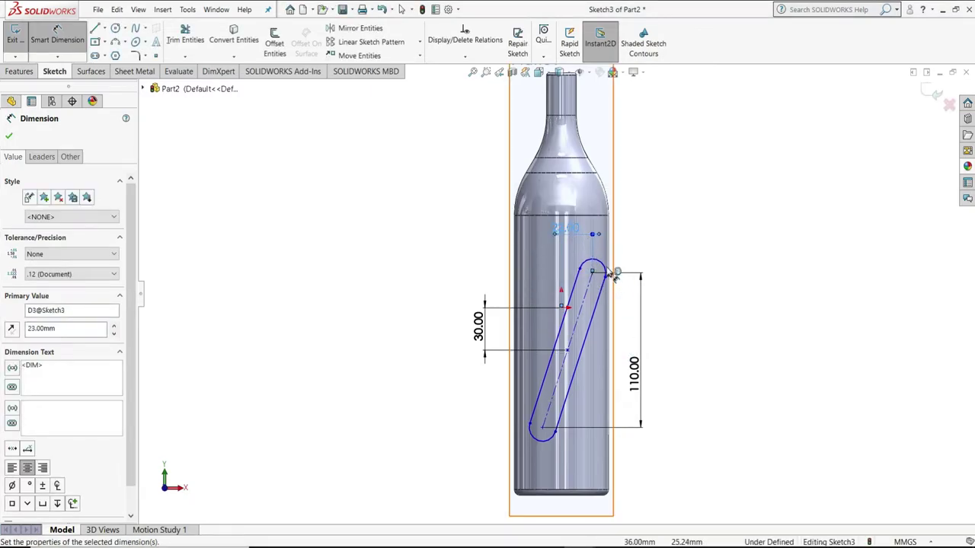
left_click(594, 266)
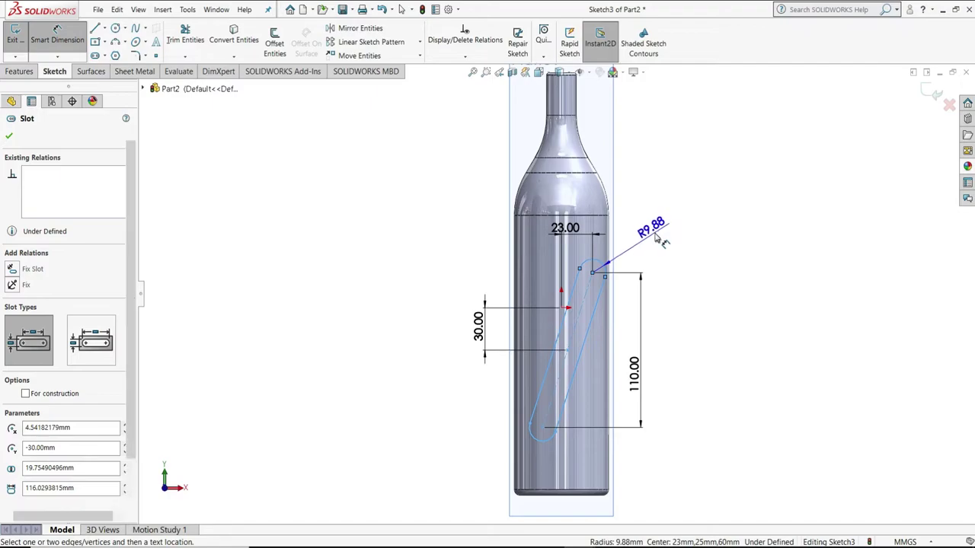
left_click(659, 240)
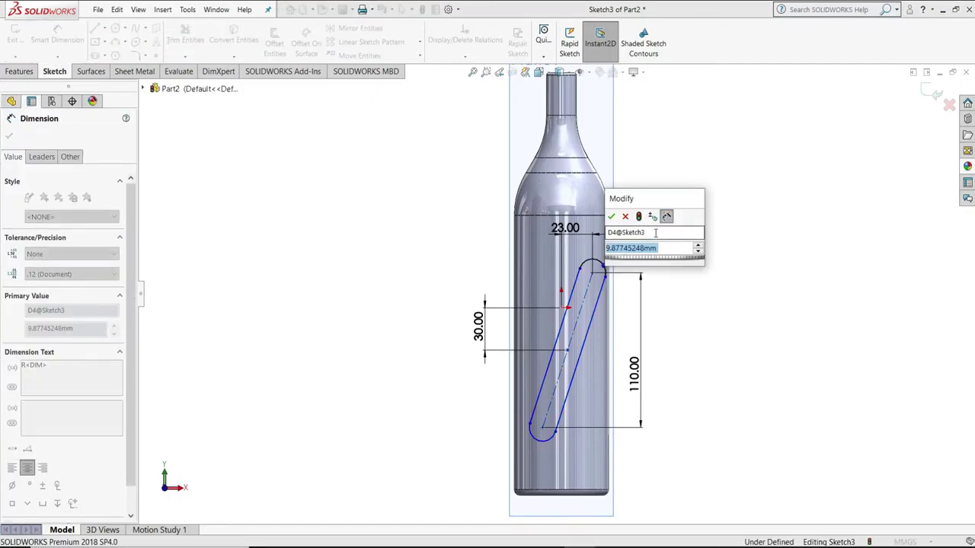
type("10")
key("Return")
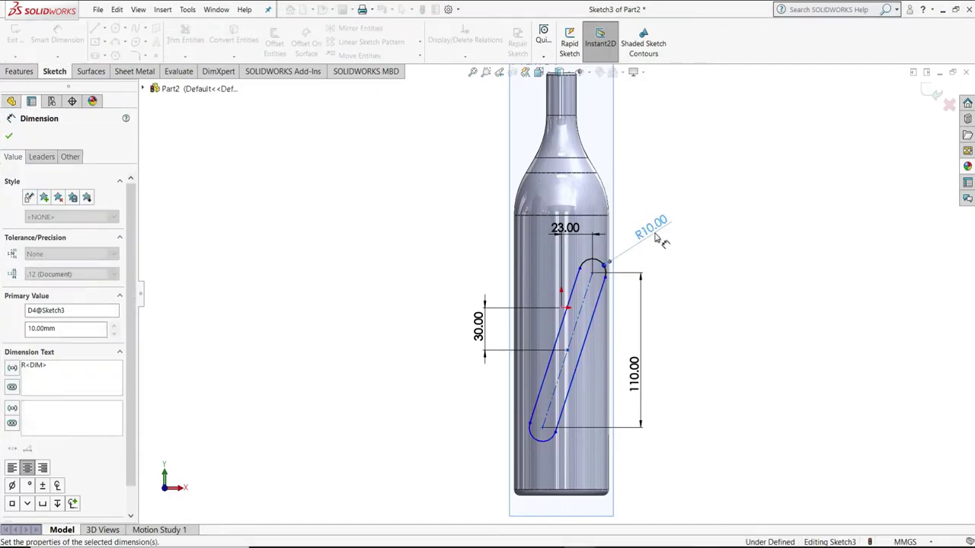
left_click(663, 254)
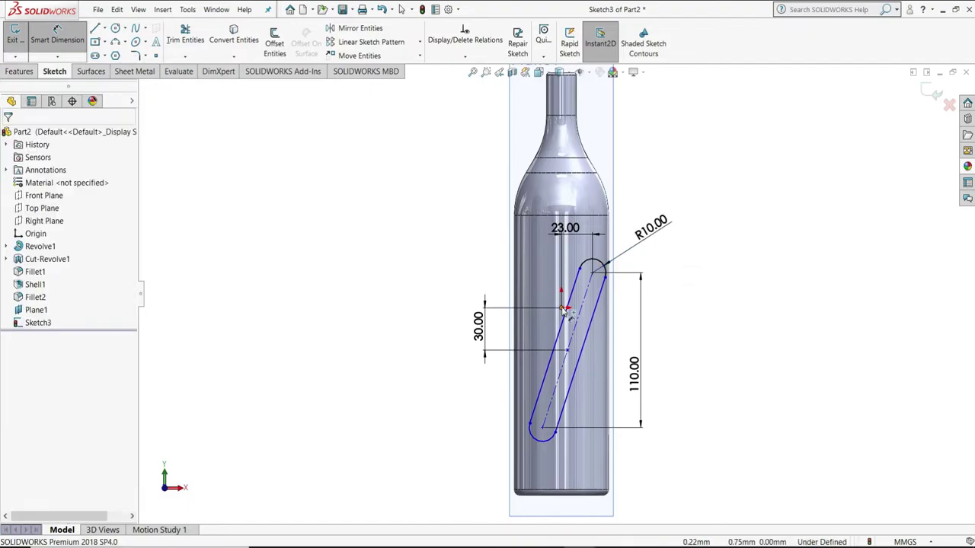
Add a 5 mm bottom offset dimension so the slot is fully defined
left_click(569, 353)
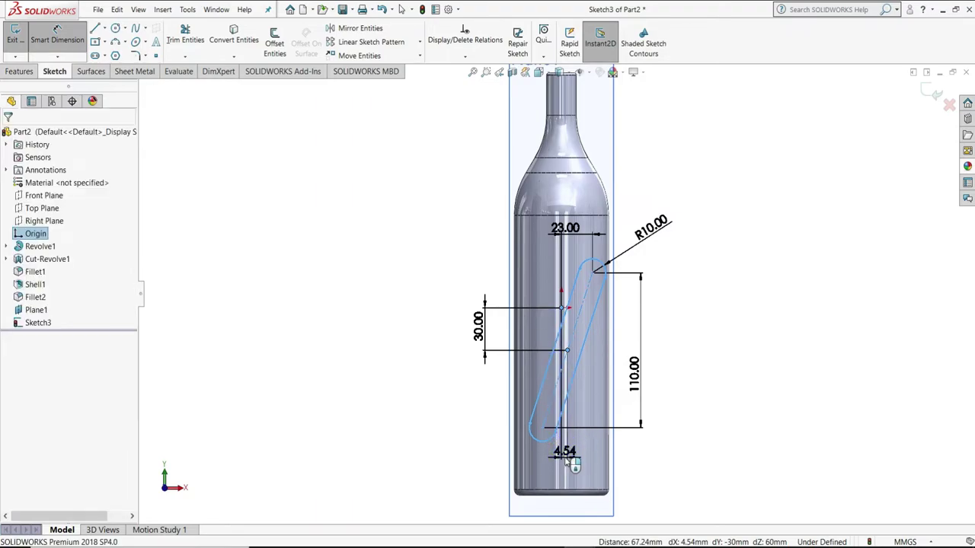
left_click(565, 459)
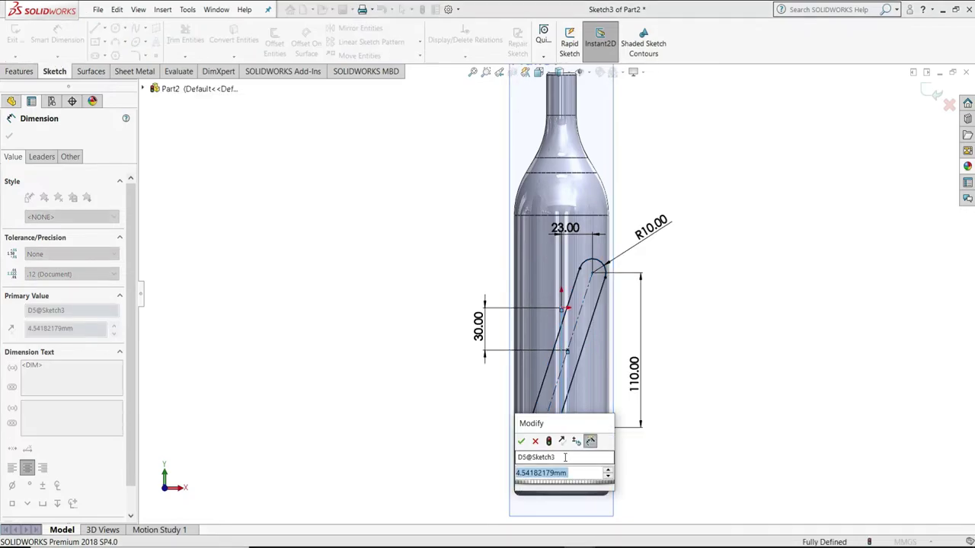
type("5")
key("Return")
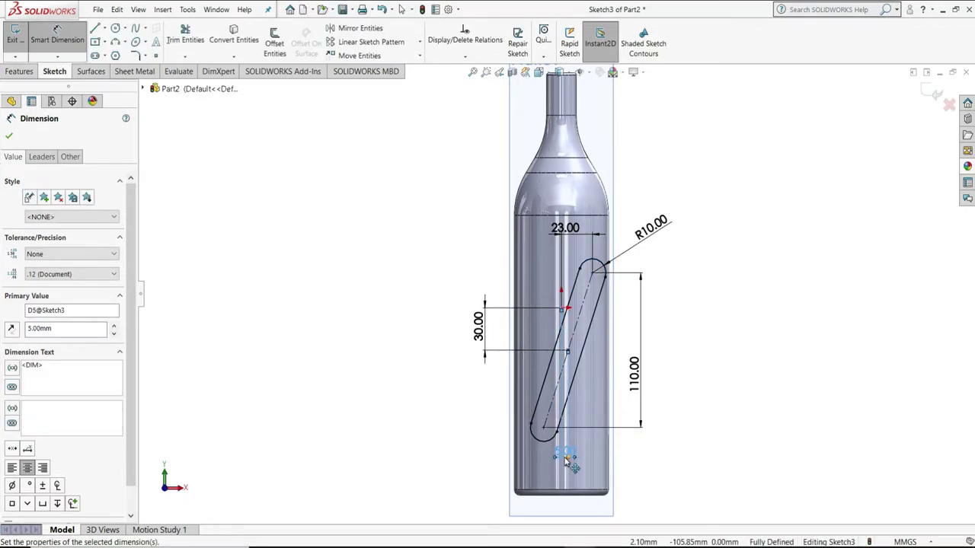
left_click(677, 462)
right_click(694, 425)
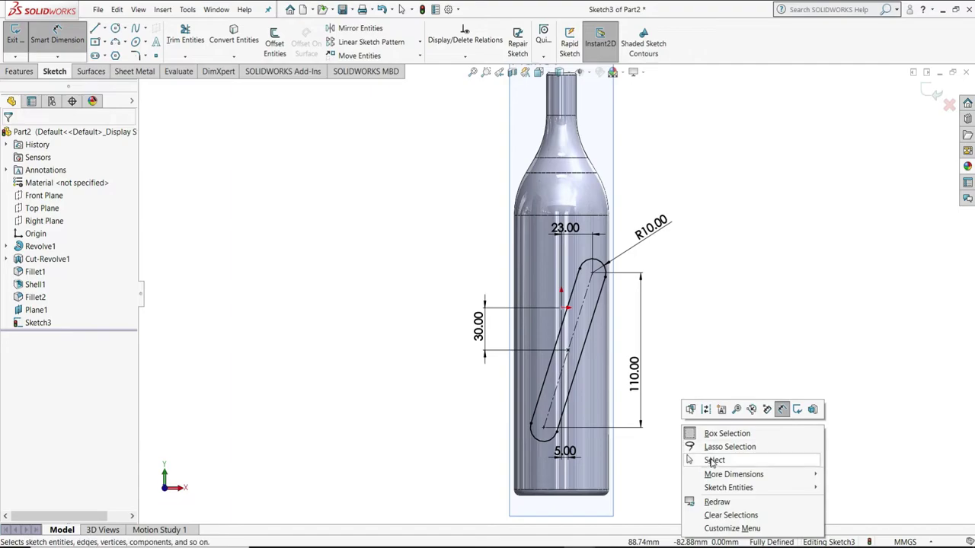
left_click(712, 460)
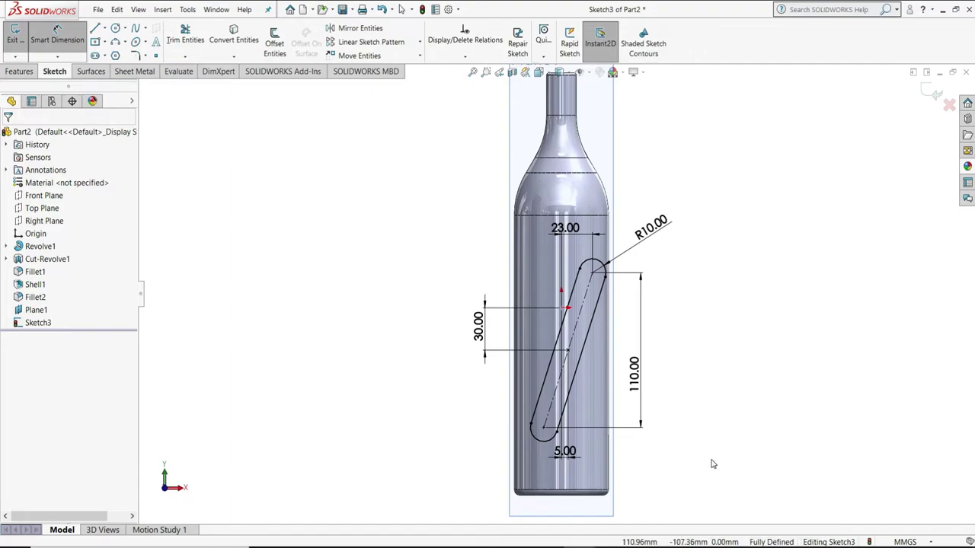
left_click(20, 71)
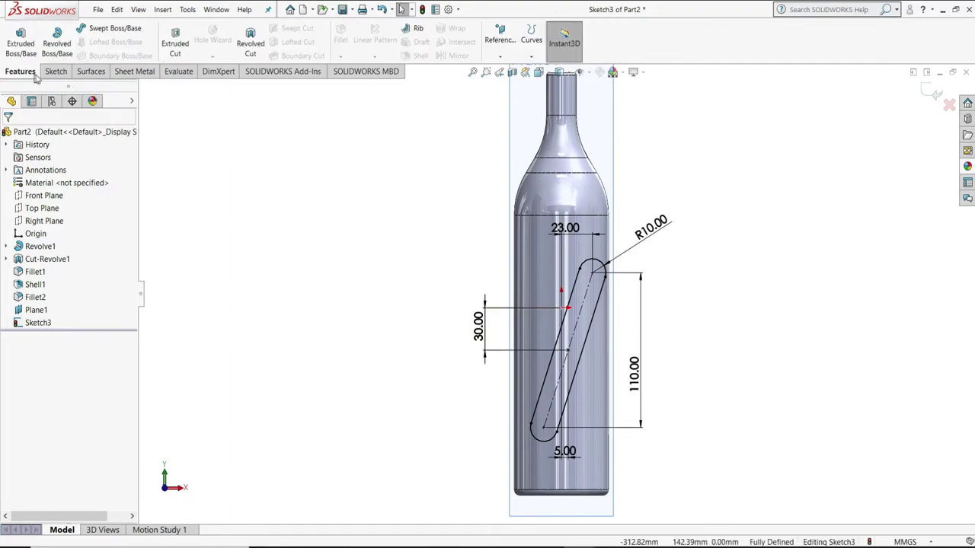
left_click(54, 72)
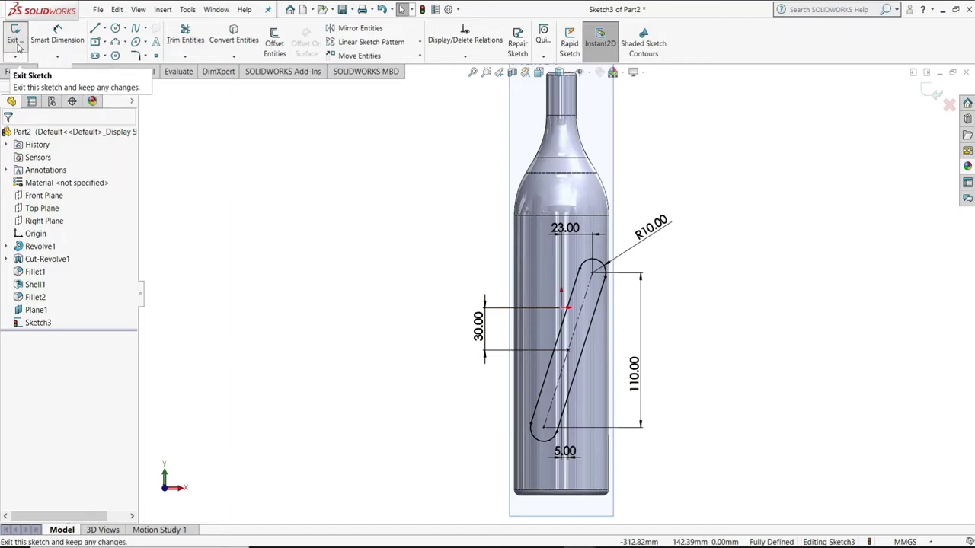
Exit the sketch and wrap the slot onto the bottle's body face at 0.10 mm, high accuracy
left_click(19, 48)
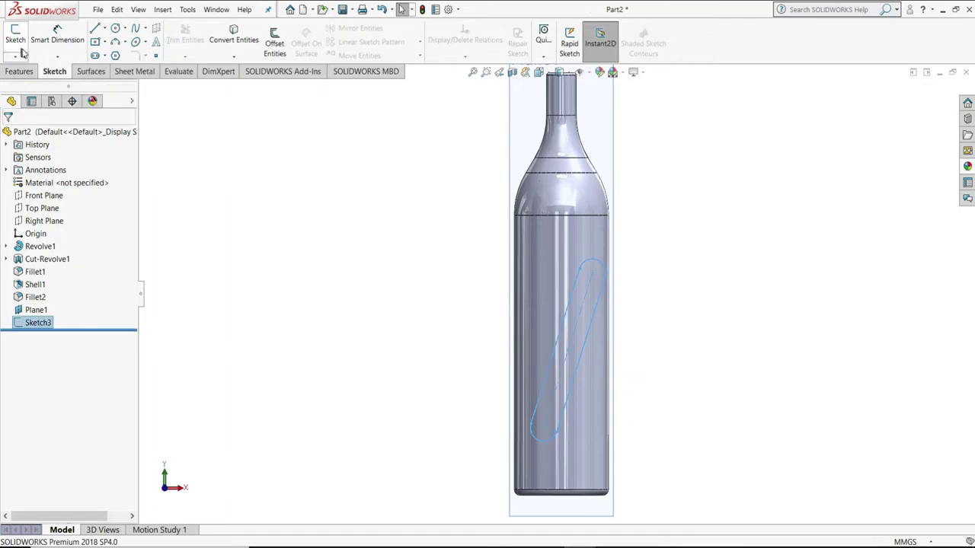
left_click(20, 70)
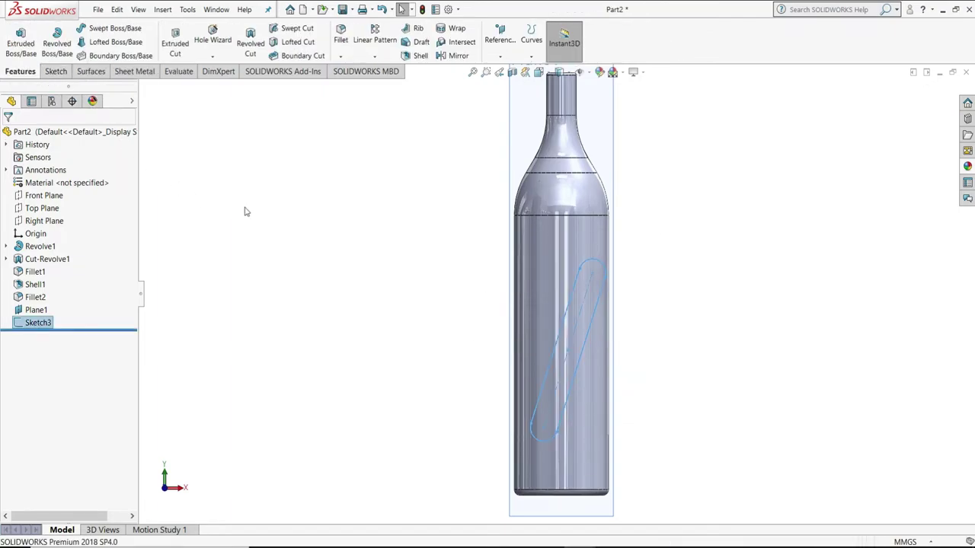
left_click(443, 35)
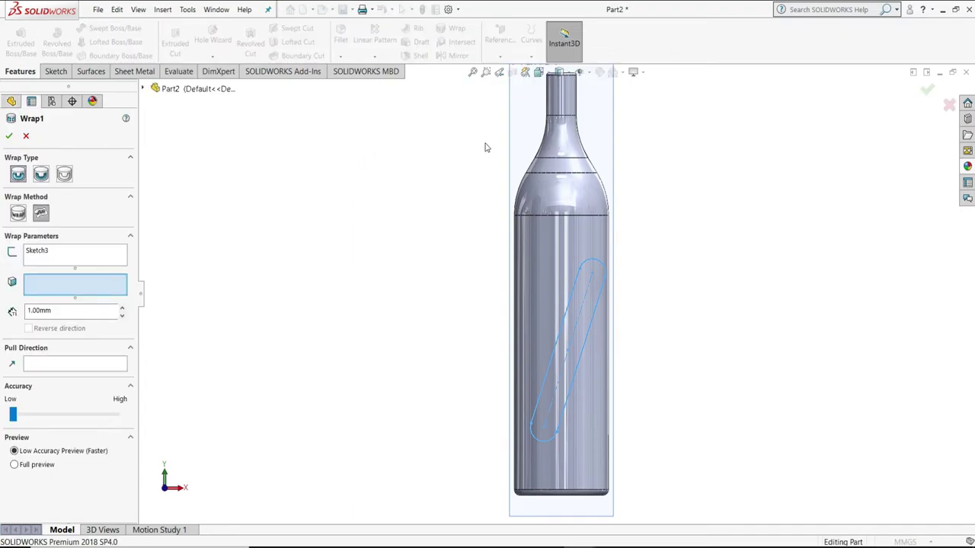
left_click(533, 286)
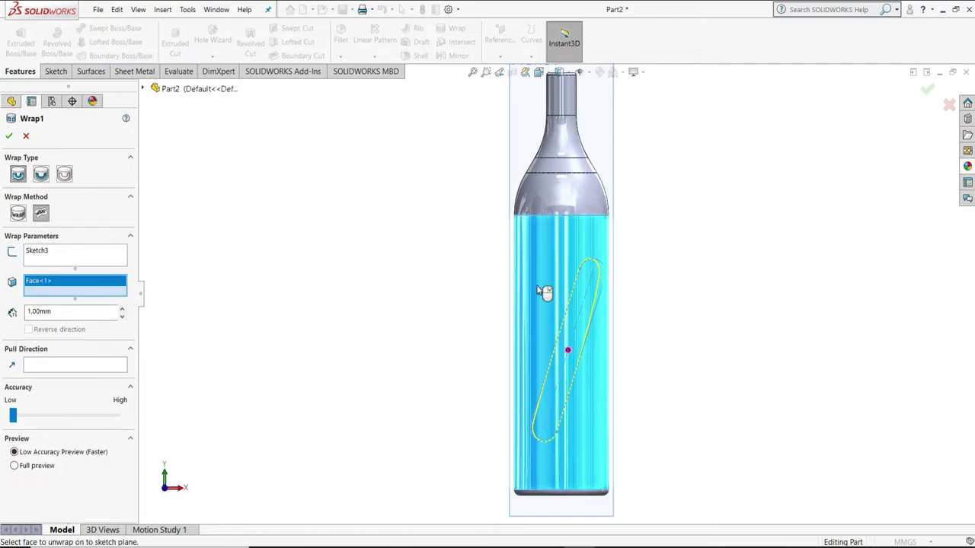
mouse_move(753, 323)
middle_mouse_down()
mouse_move(722, 320)
mouse_move(750, 327)
middle_mouse_up()
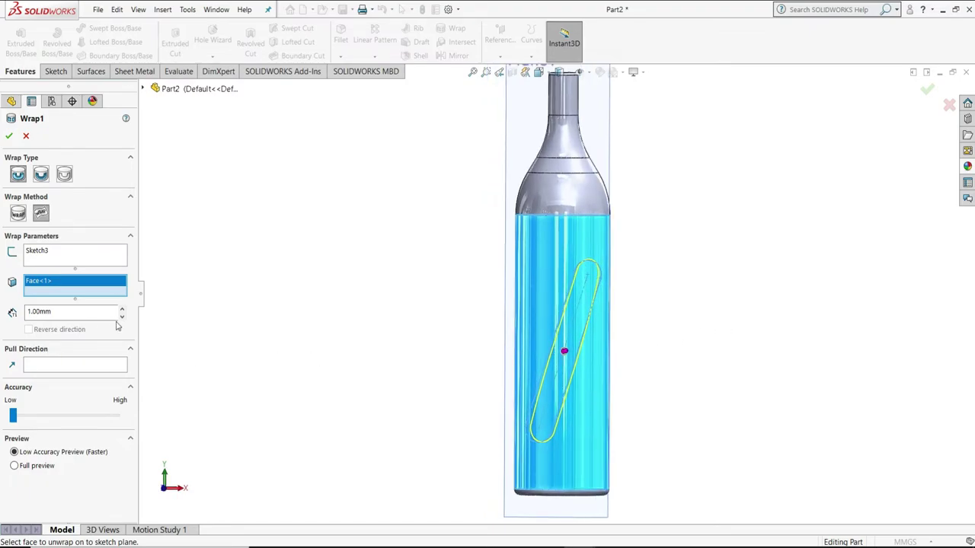
double_click(46, 311)
type("0.")
left_click_drag(13, 415, 145, 416)
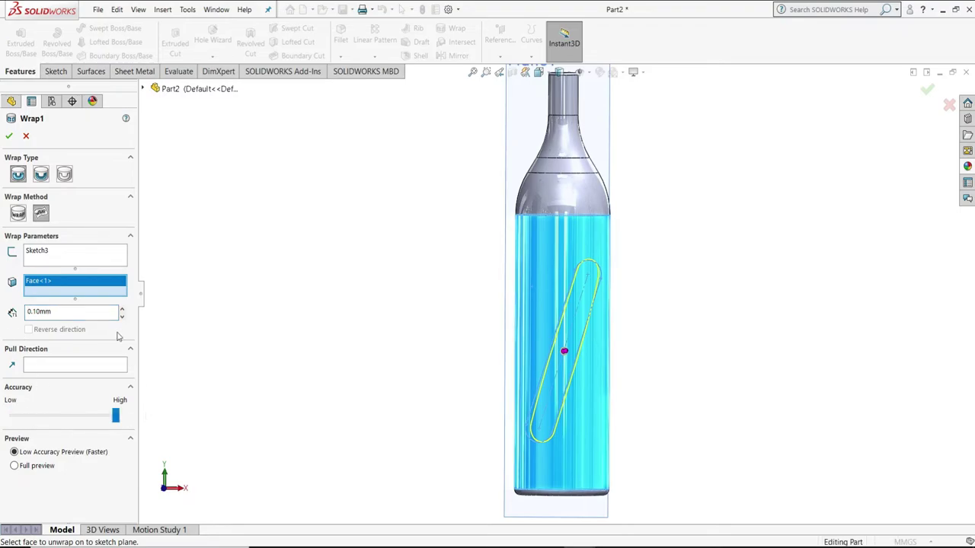
left_click(8, 137)
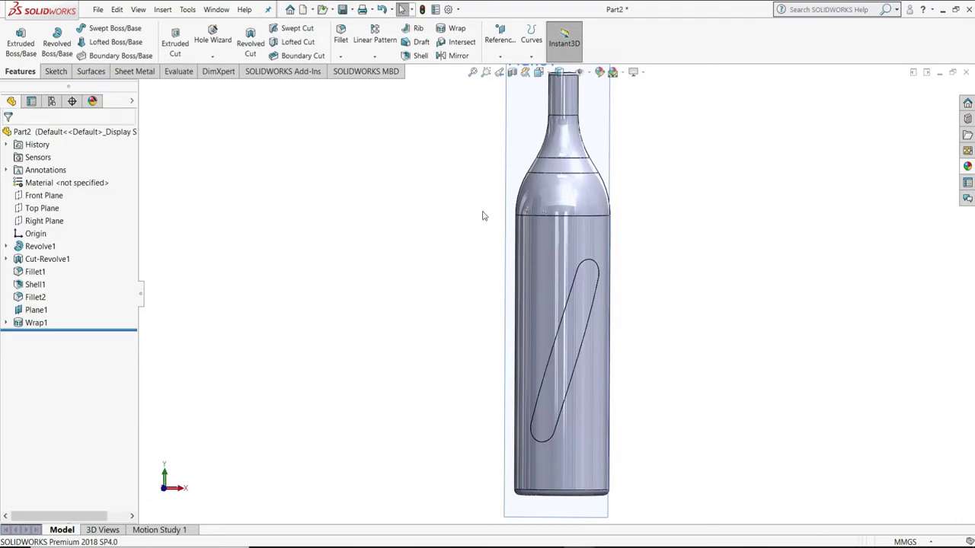
Hide Plane1 and fit the whole bottle in view
left_click(518, 172)
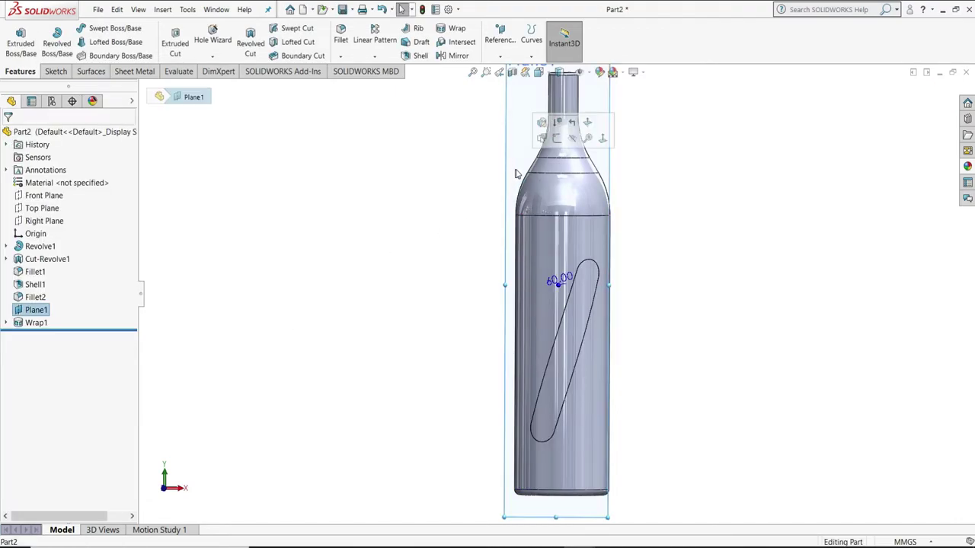
left_click(573, 139)
key("f")
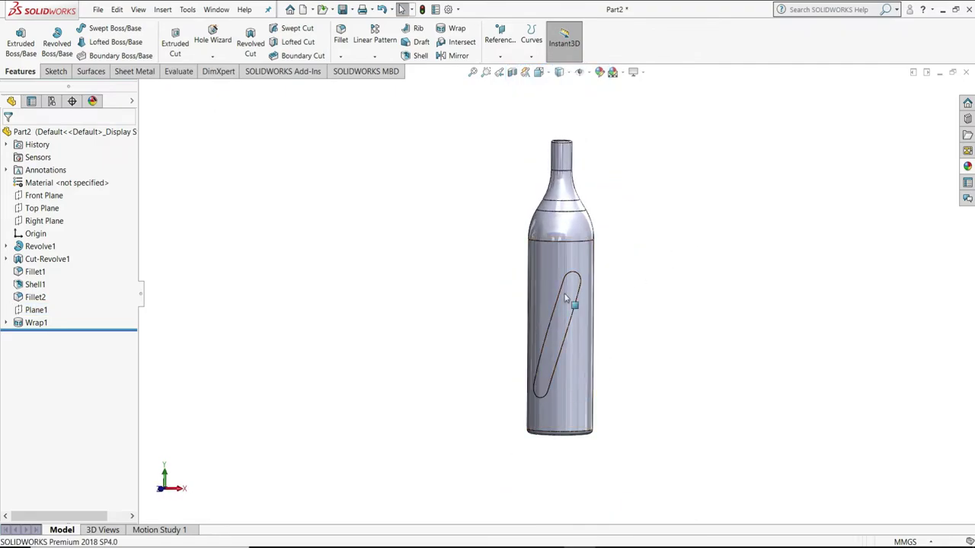
Circular-pattern Wrap1 around the neck rim edge into 10 equally spaced copies over 360°
left_click(375, 56)
left_click(390, 82)
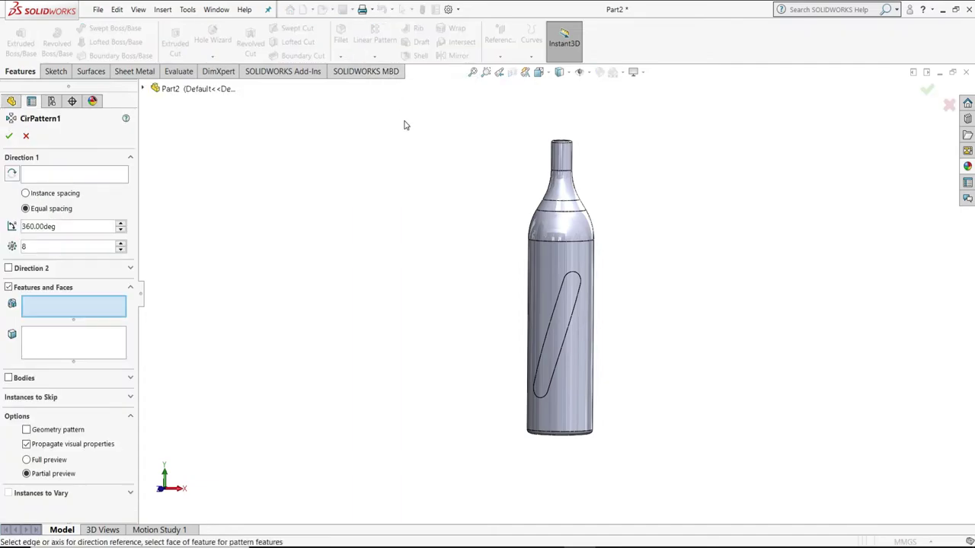
left_click(566, 316)
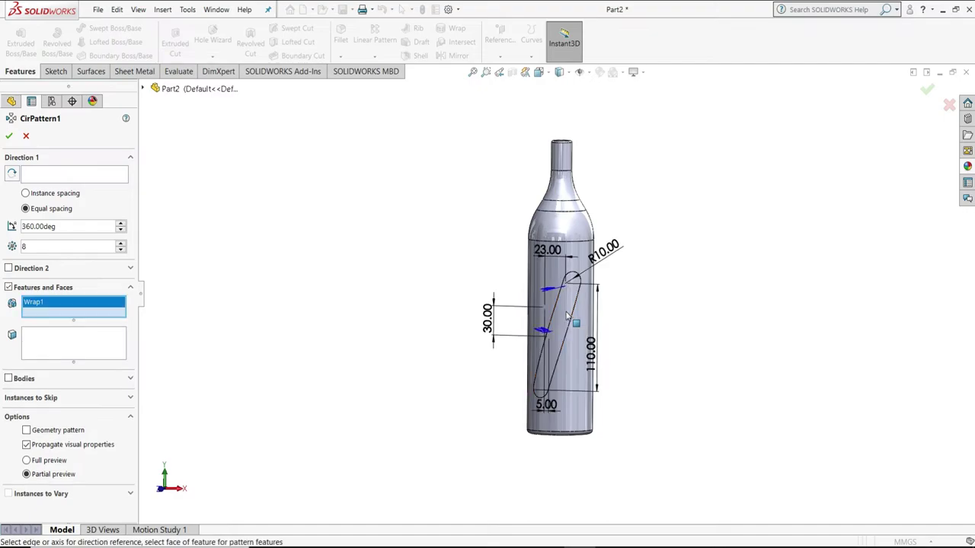
middle_click_drag(678, 290, 660, 339)
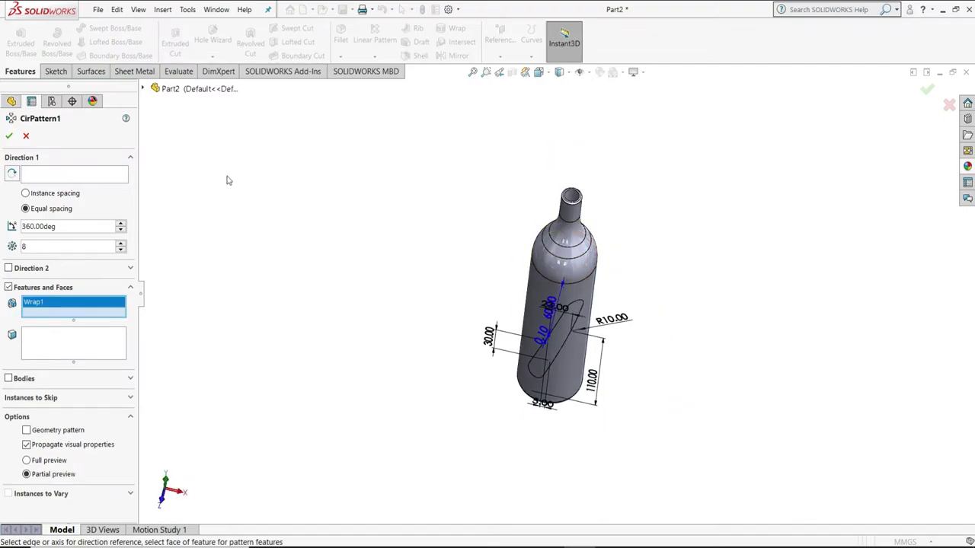
left_click(110, 180)
scroll(556, 186, "up", 2)
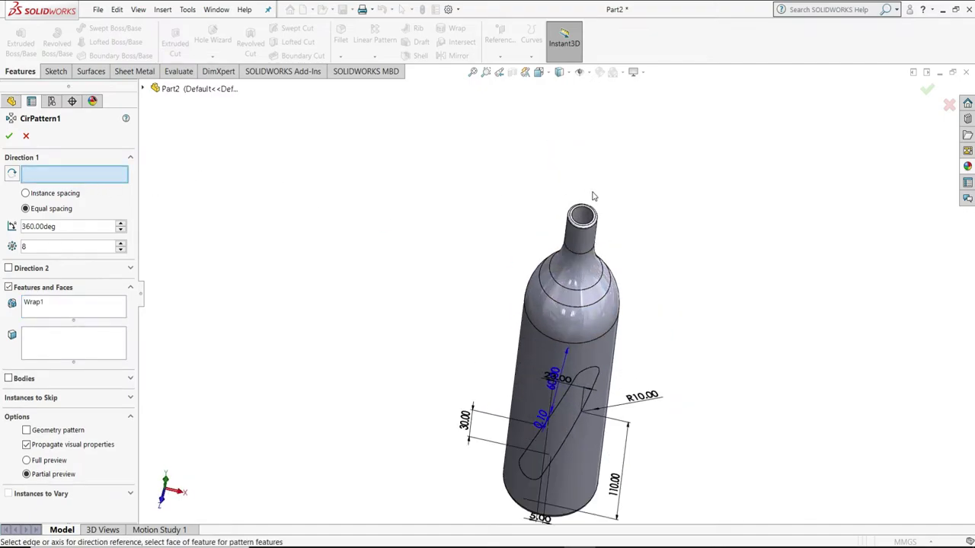
scroll(585, 204, "up", 2)
left_click(585, 221)
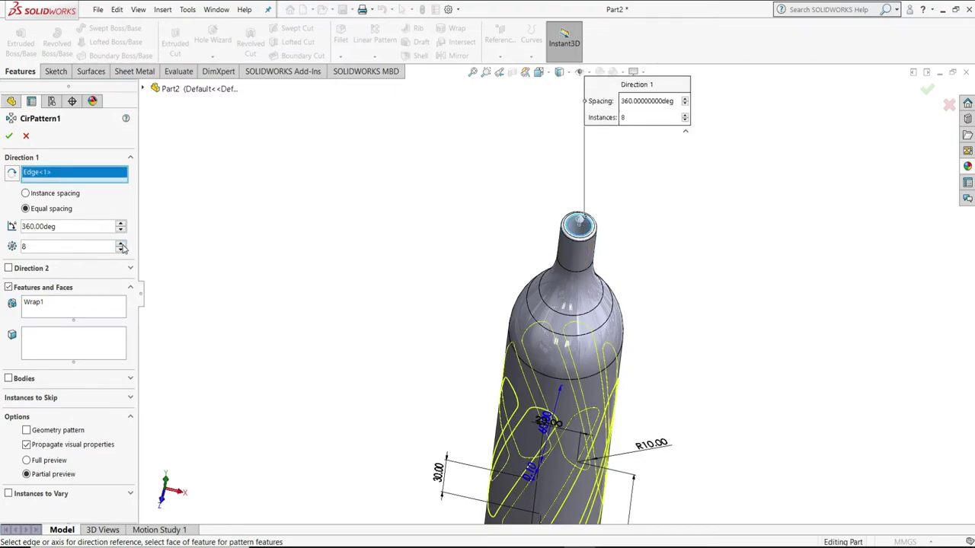
left_click(122, 243)
left_click(121, 244)
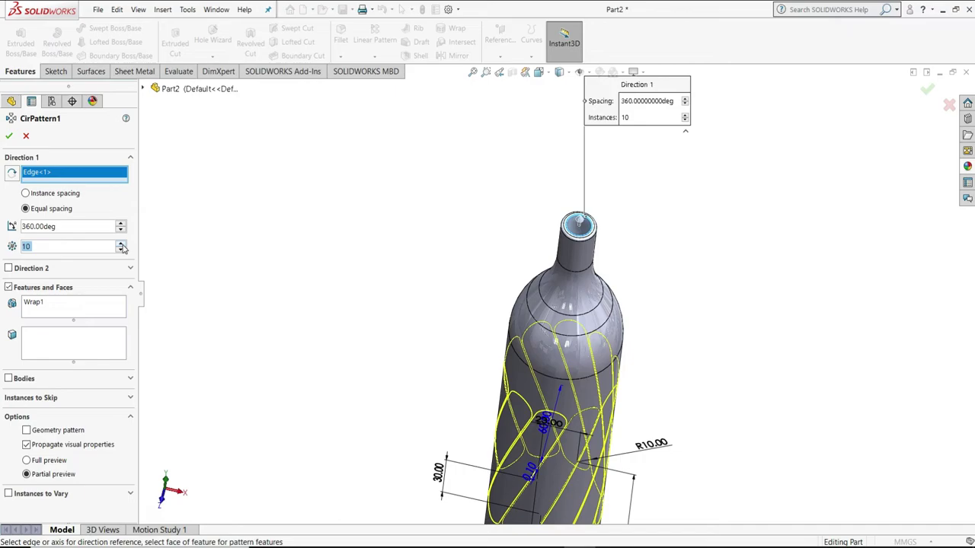
middle_click_drag(458, 331, 496, 337)
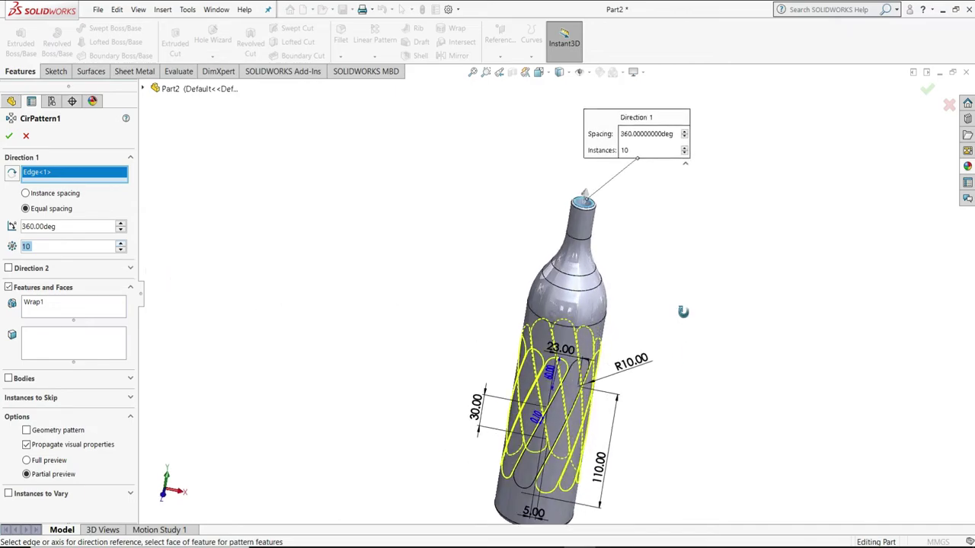
middle_click_drag(681, 309, 687, 241)
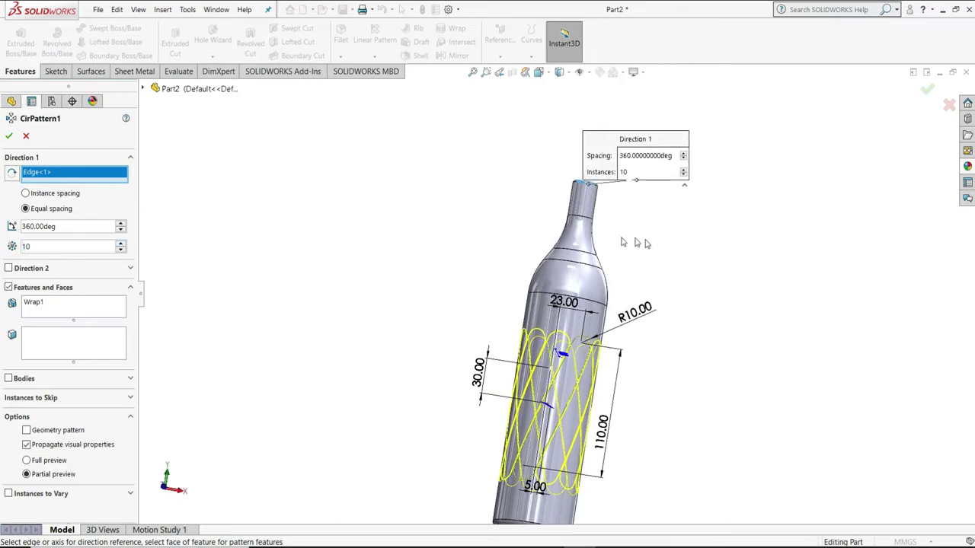
Confirm the ten-slot circular pattern and orbit the bottle back to nearly upright
left_click(8, 136)
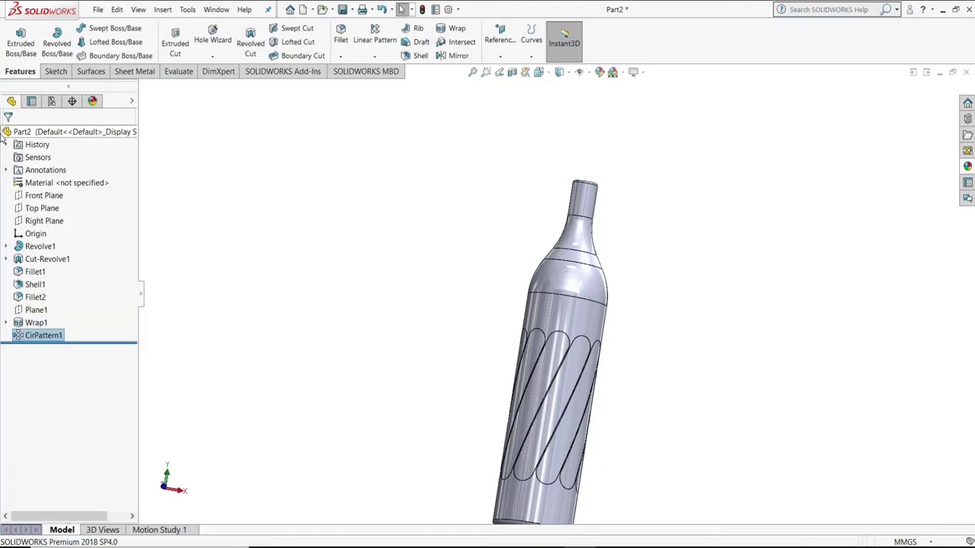
scroll(604, 309, "up", 1)
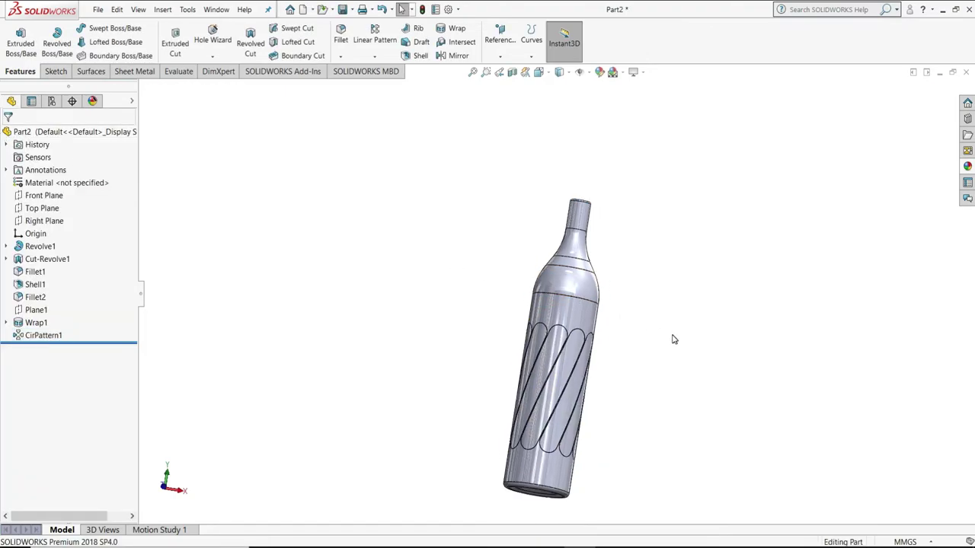
middle_click_drag(672, 340, 523, 330)
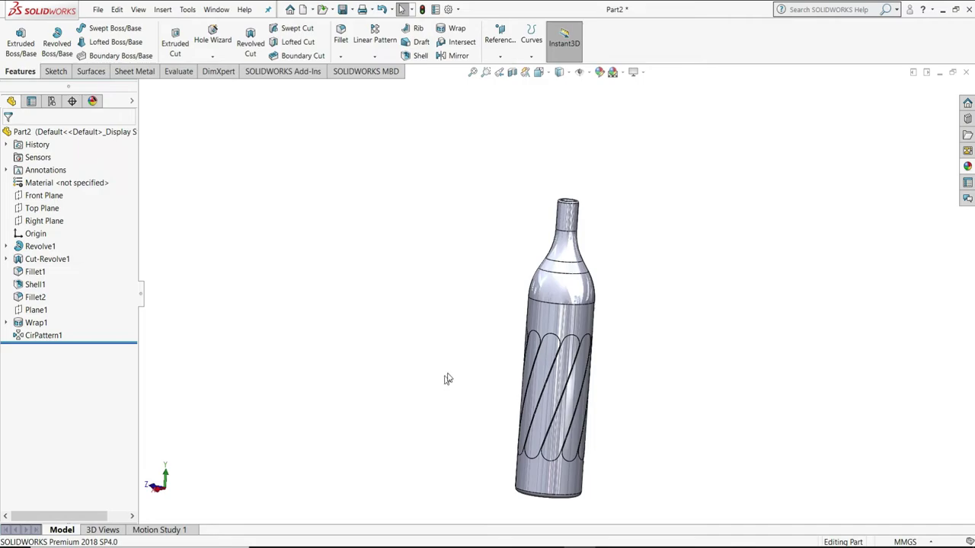
Give Wrap1 and CirPattern1 a yellow appearance
left_click(37, 323)
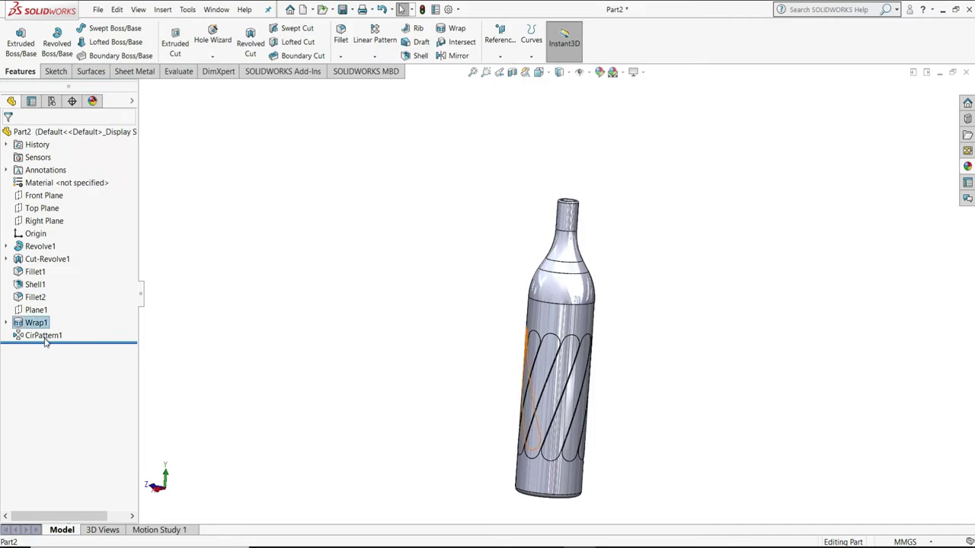
left_click(44, 336, "ctrl")
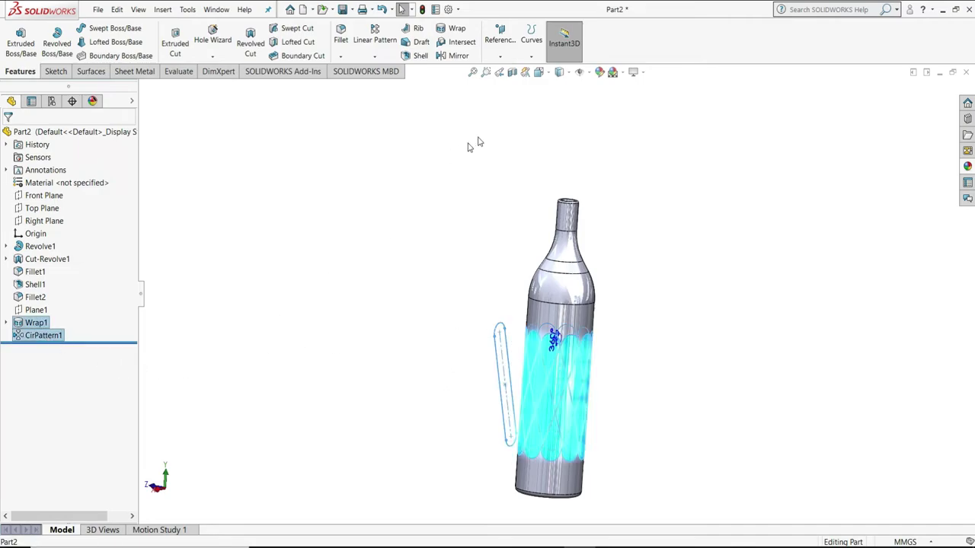
left_click(599, 73)
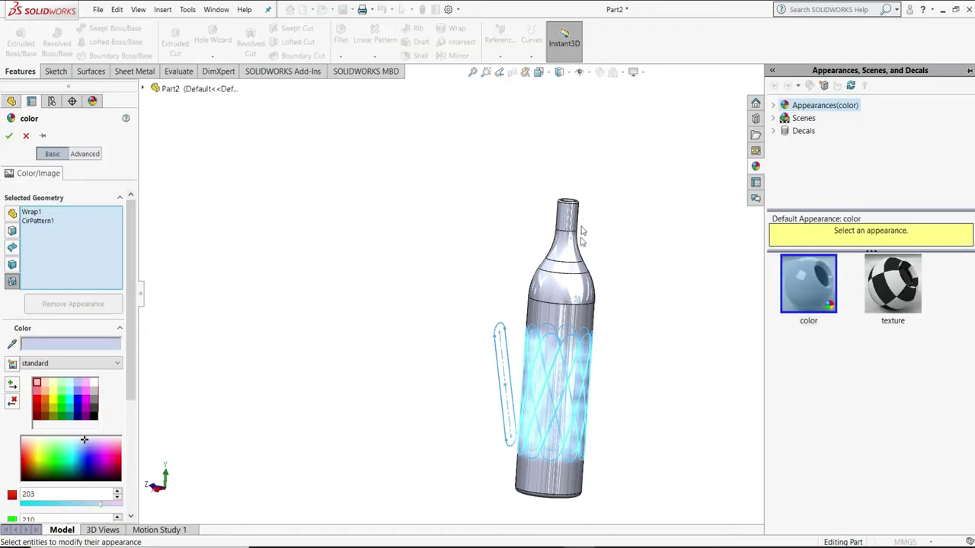
left_click(54, 403)
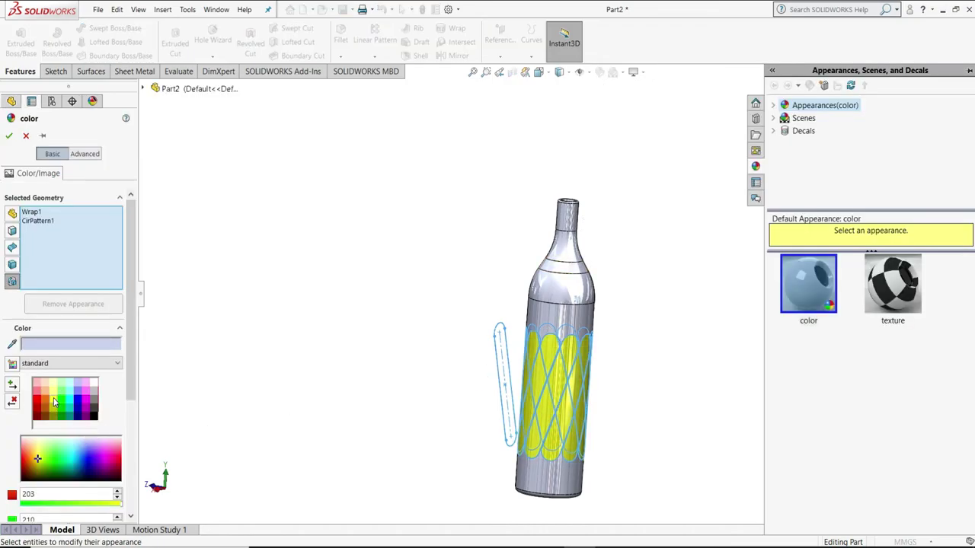
left_click(10, 137)
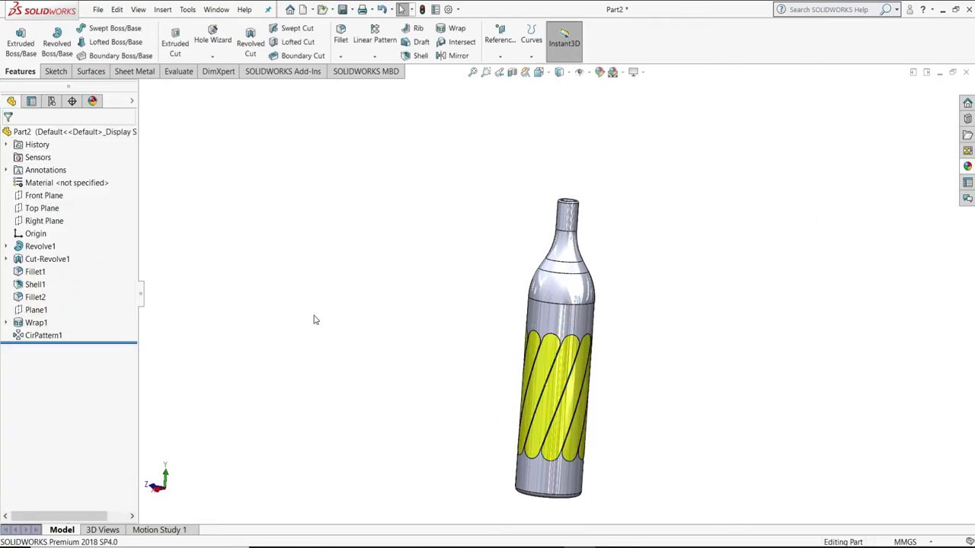
Apply a red appearance to the bottle's cylindrical body face around the slots
left_click(535, 320)
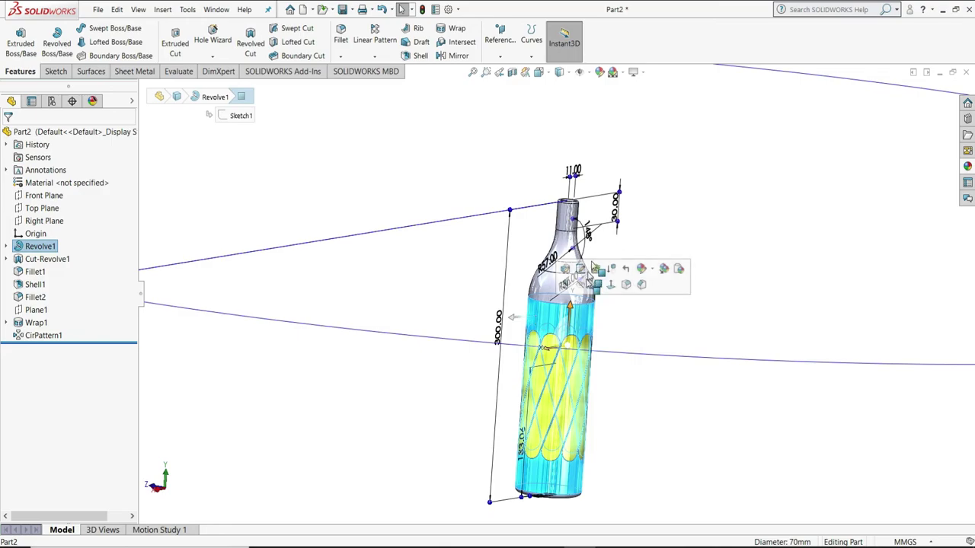
left_click(598, 72)
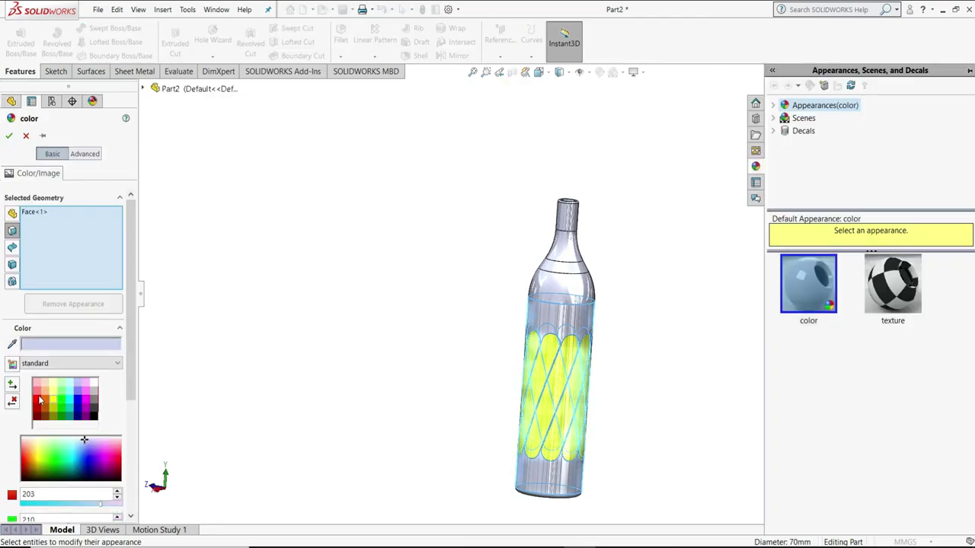
left_click(40, 401)
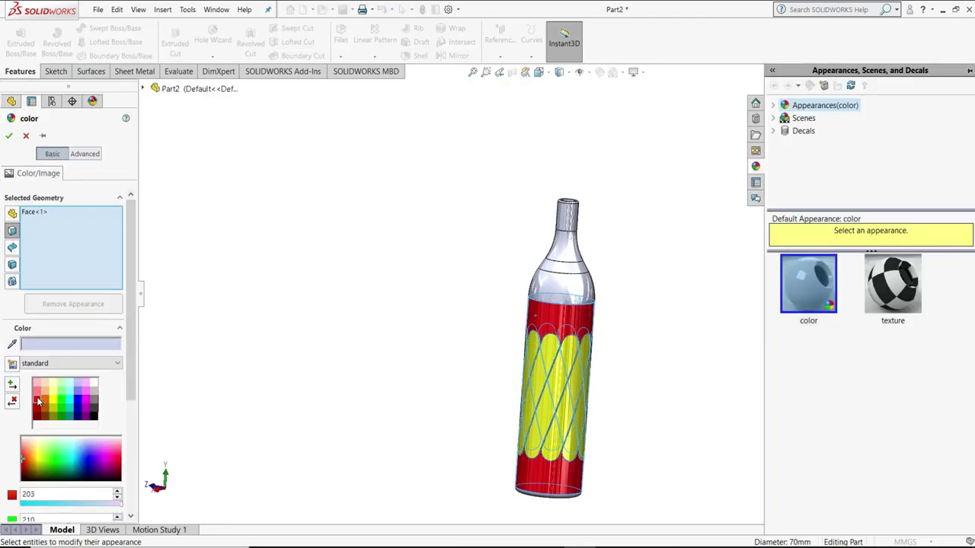
left_click(10, 135)
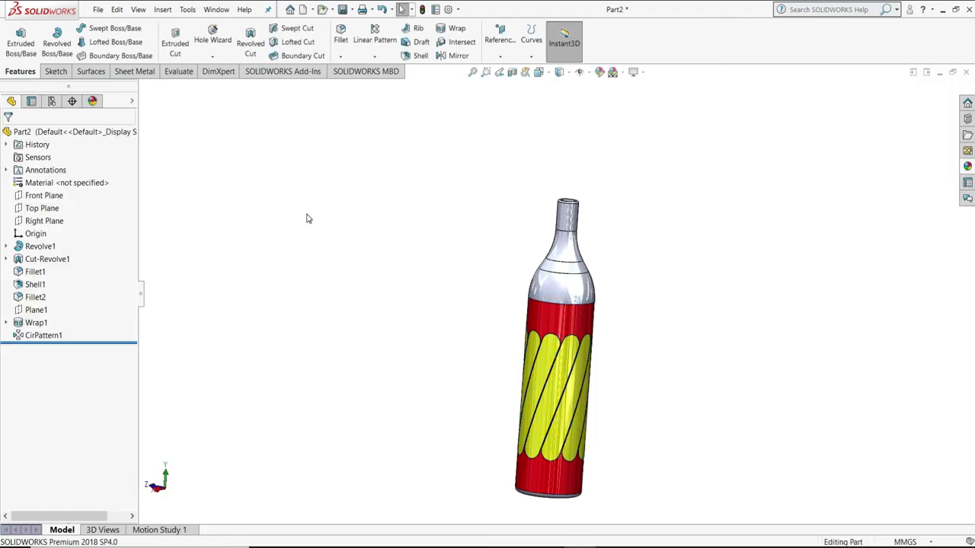
Give Revolve1, Cut-Revolve1, Fillet1 and Fillet2 a light cyan appearance
left_click(51, 249)
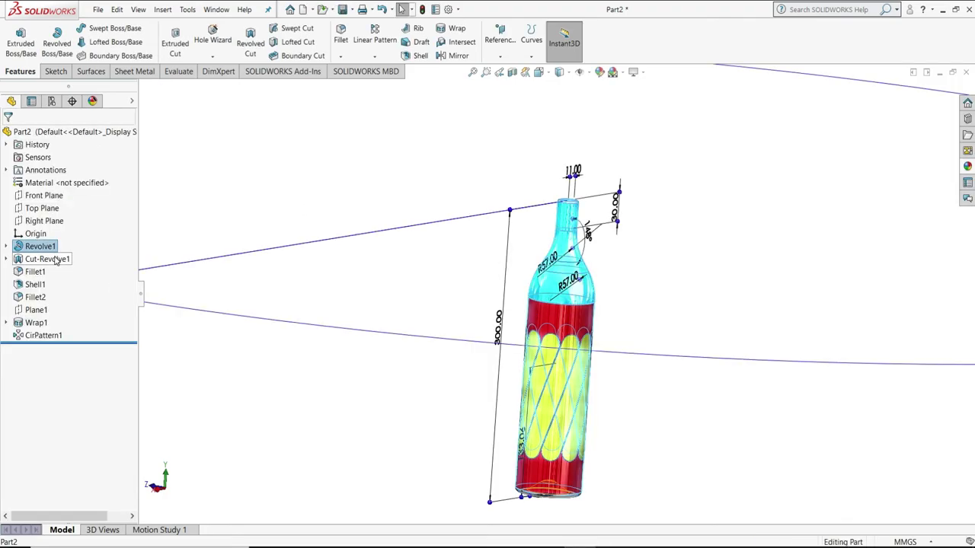
left_click(54, 260, "ctrl")
left_click(42, 271, "ctrl")
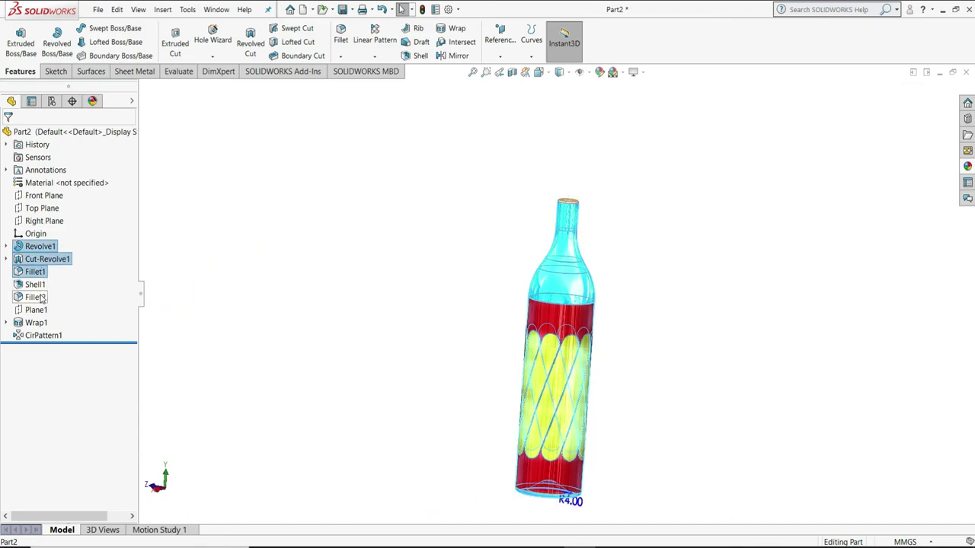
left_click(38, 297, "ctrl")
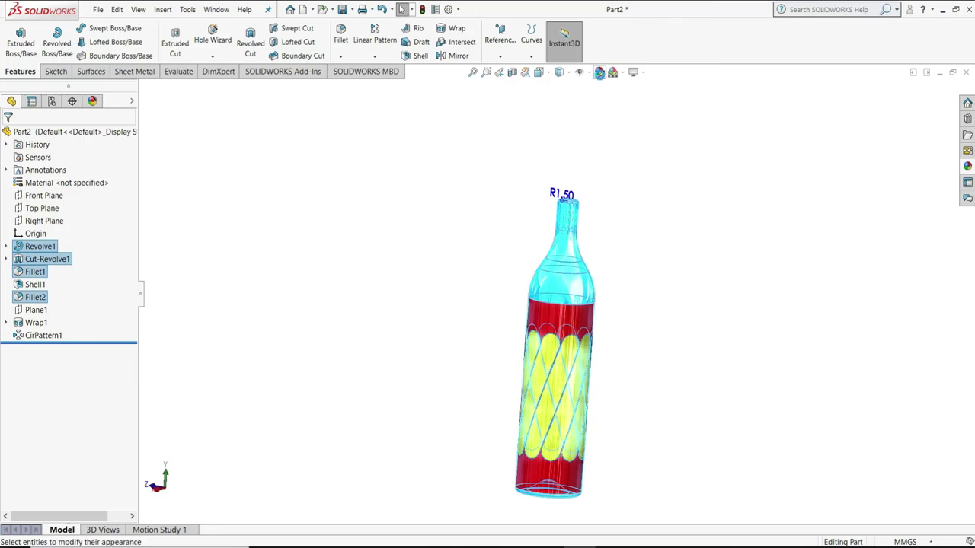
left_click(600, 72)
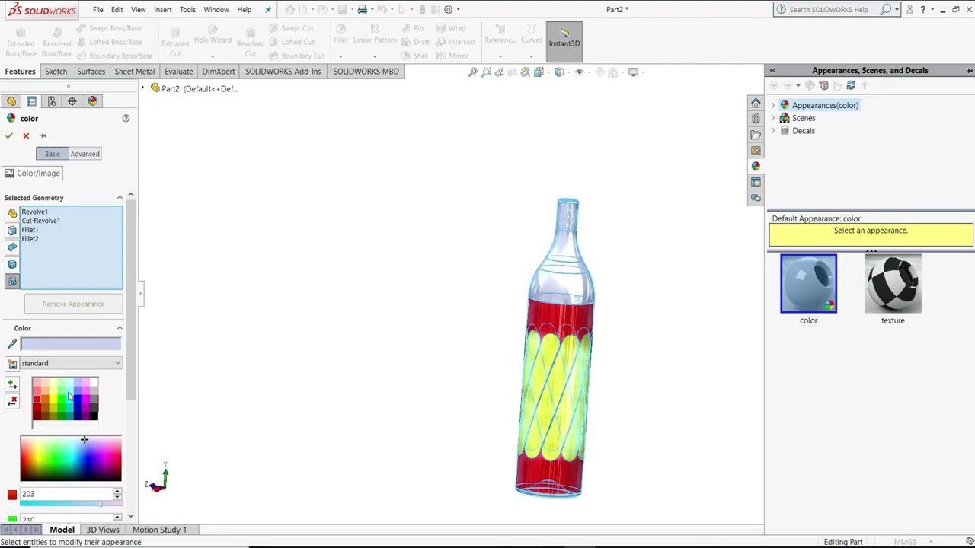
left_click(68, 393)
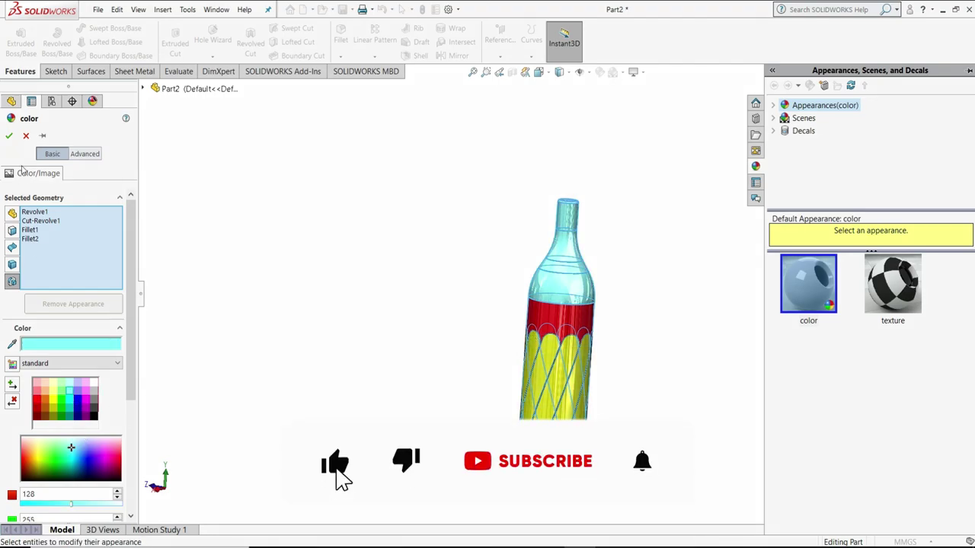
left_click(9, 136)
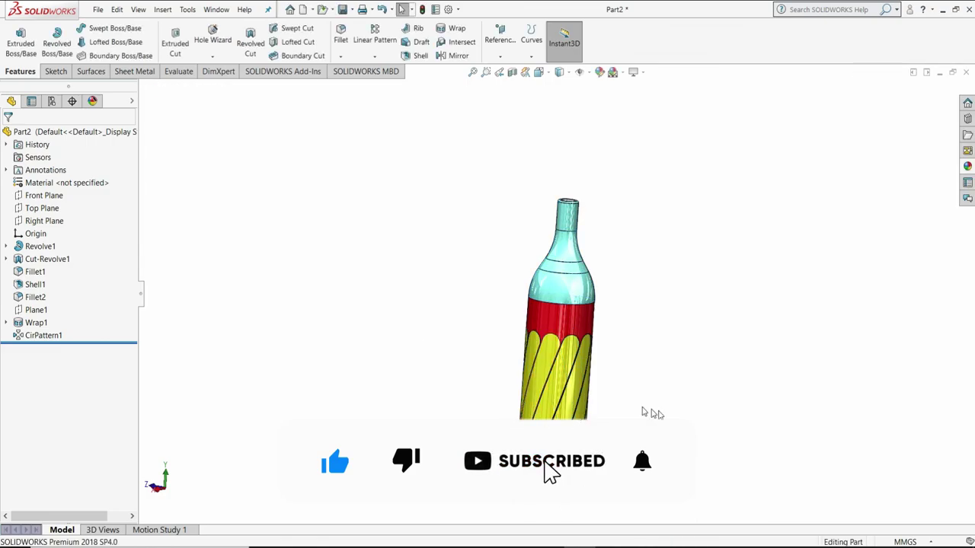
Orbit to inspect the bottle's base, then snap to the Isometric view with Ctrl+7
mouse_move(643, 412)
middle_mouse_down()
mouse_move(710, 281)
mouse_move(678, 205)
mouse_move(725, 256)
mouse_move(862, 294)
mouse_move(879, 358)
mouse_move(790, 380)
mouse_move(836, 343)
mouse_move(775, 342)
mouse_move(785, 248)
mouse_move(840, 151)
mouse_move(742, 205)
mouse_move(533, 290)
middle_mouse_up()
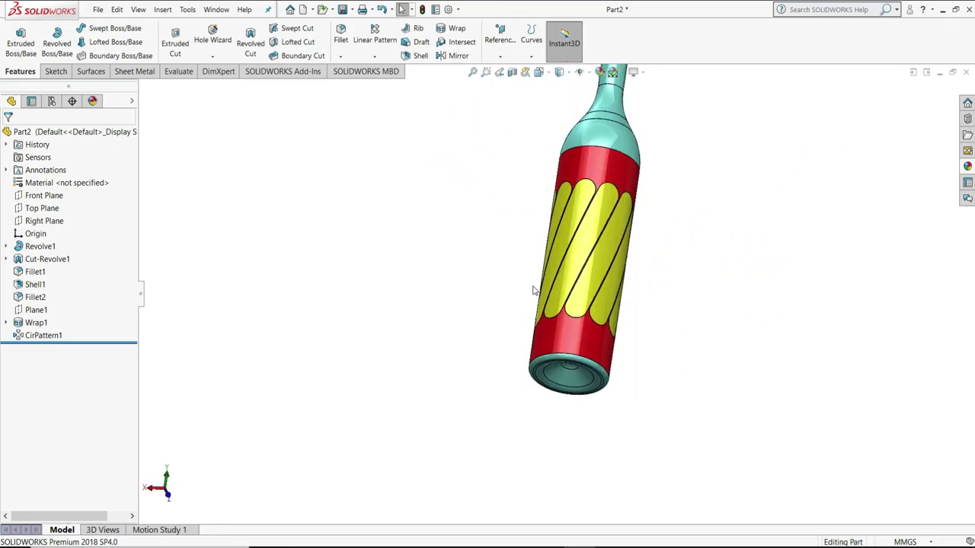
key("ctrl+7")
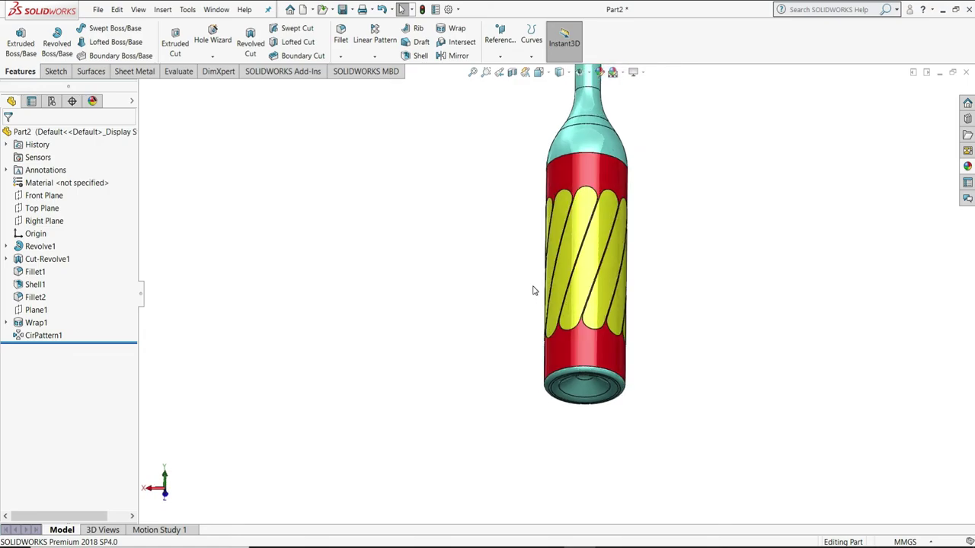